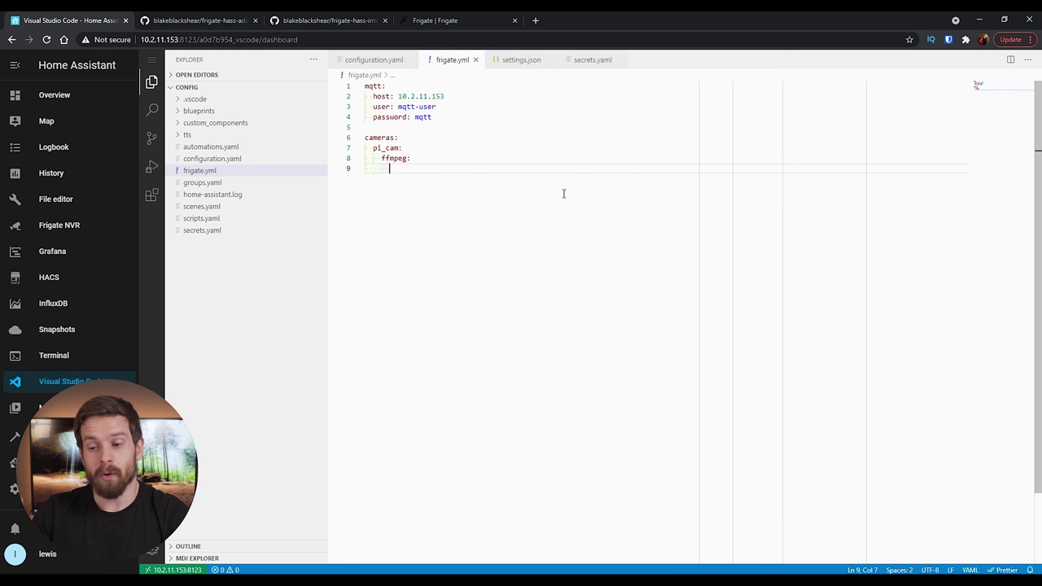
# - Add an inputs list under pi_cam's ffmpeg section with the path rtsp://10.2.13.7:8554/unicast
pyautogui.write('inpu')
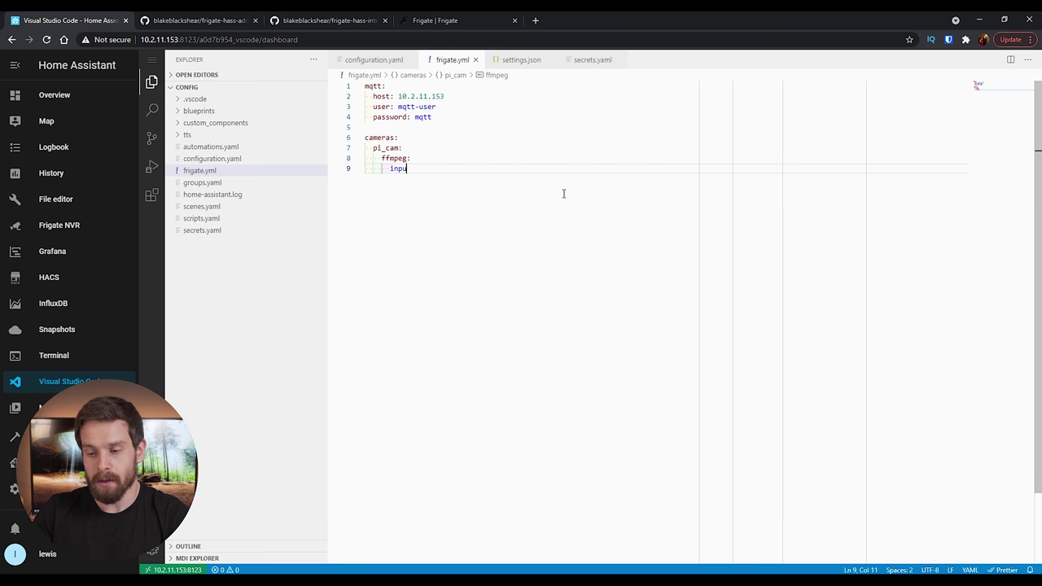
pyautogui.write('ts:')
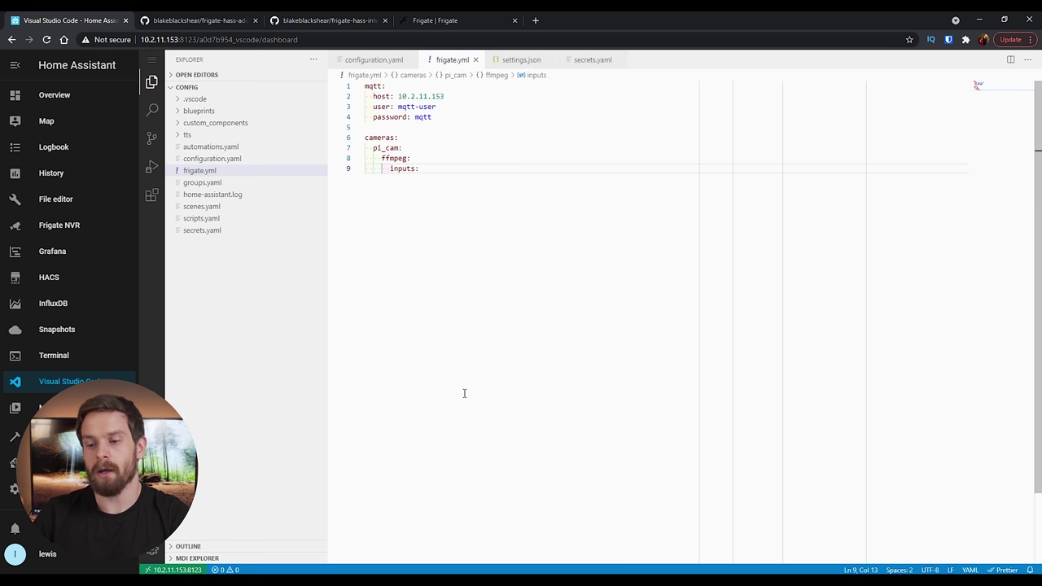
pyautogui.press('Return')
pyautogui.write('- ')
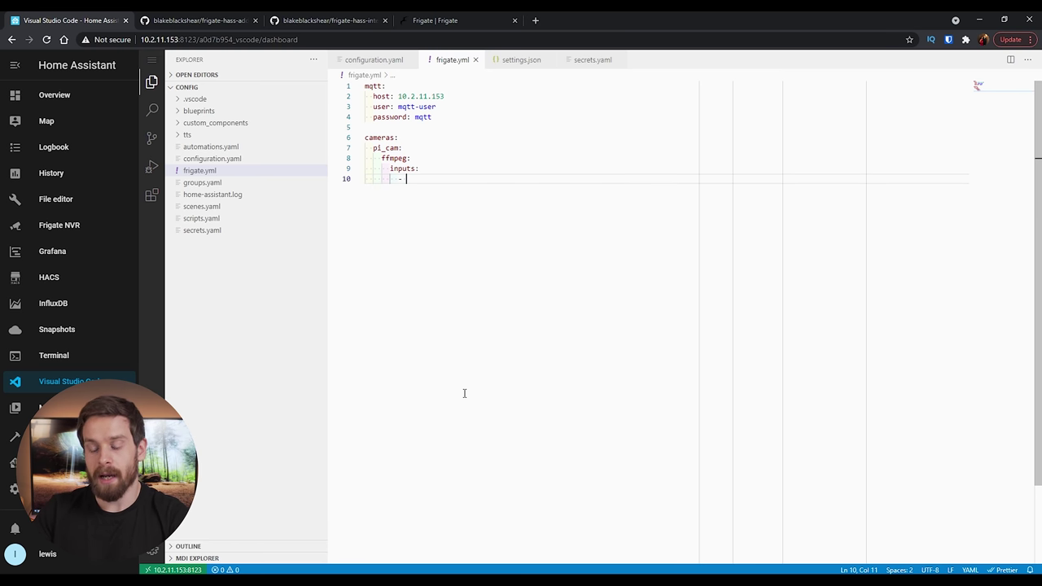
pyautogui.write('pa')
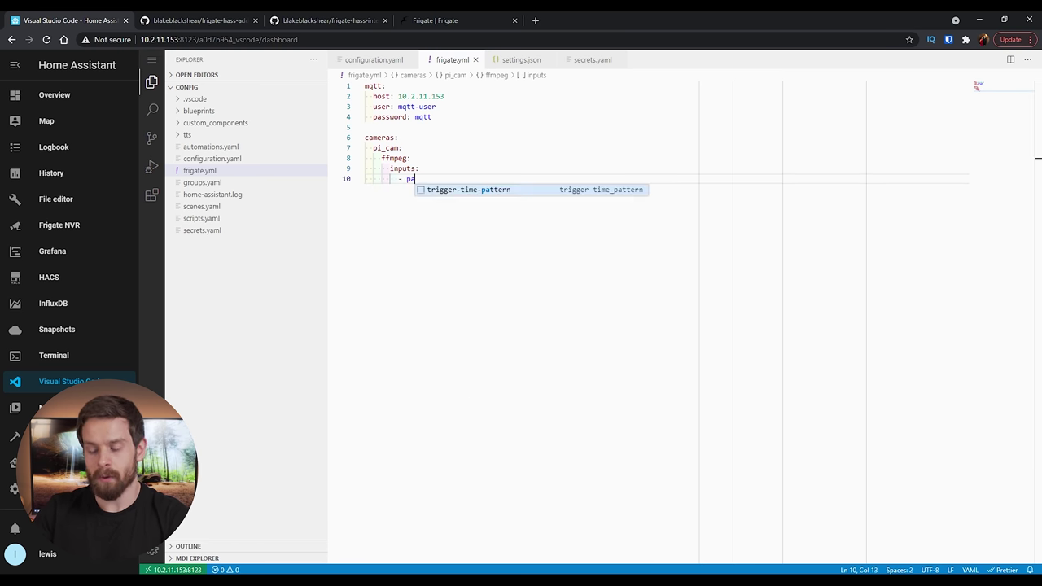
pyautogui.write('th: rtsp')
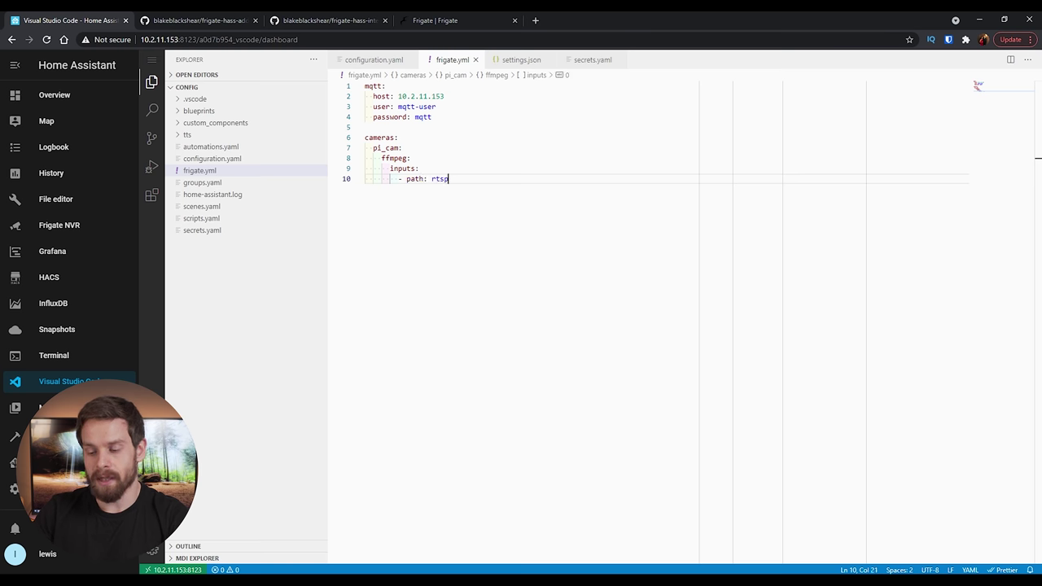
pyautogui.write('://')
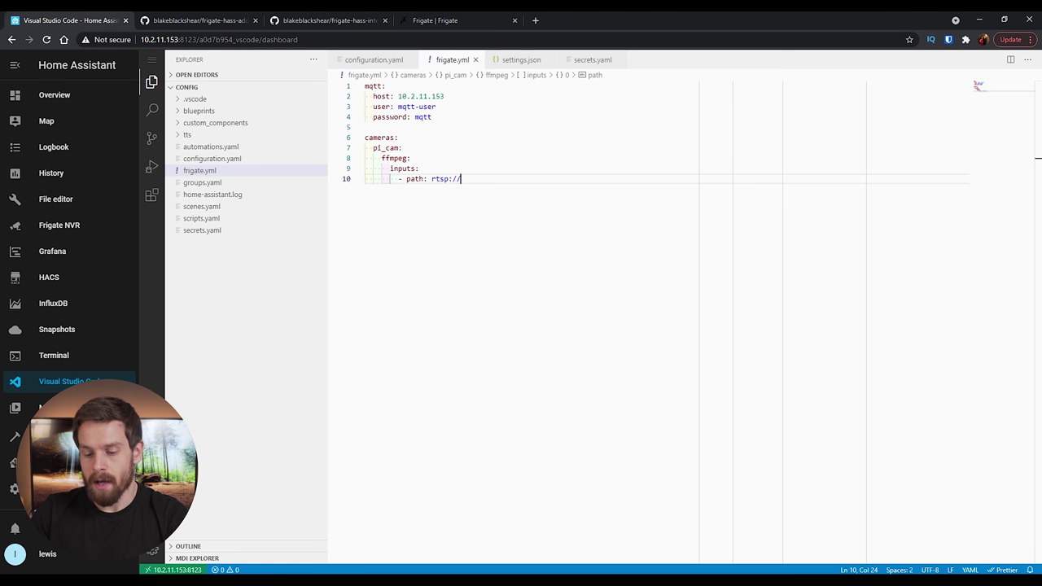
pyautogui.write('10.2.13.7')
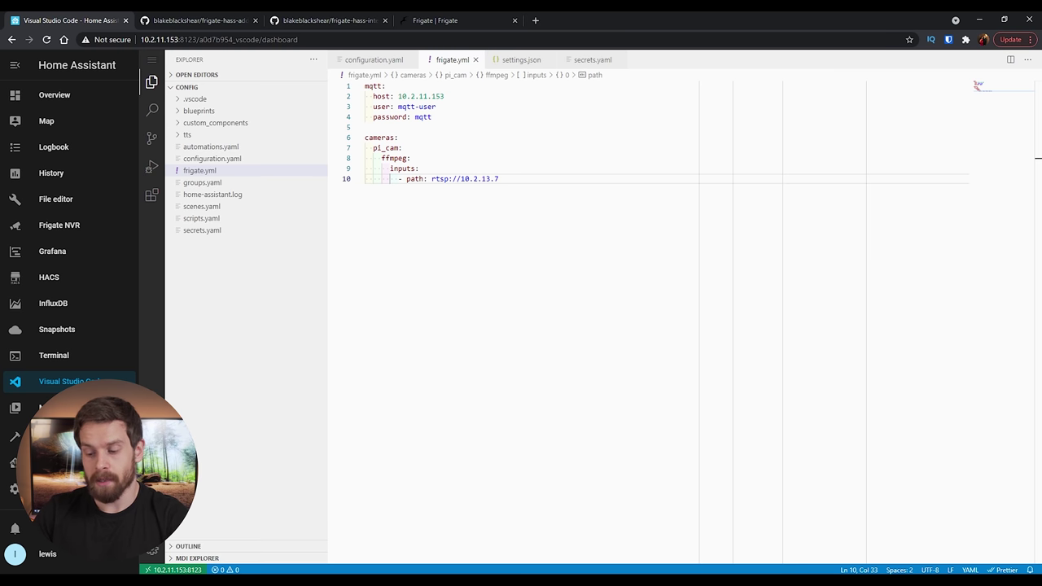
pyautogui.write(':8554/unicast')
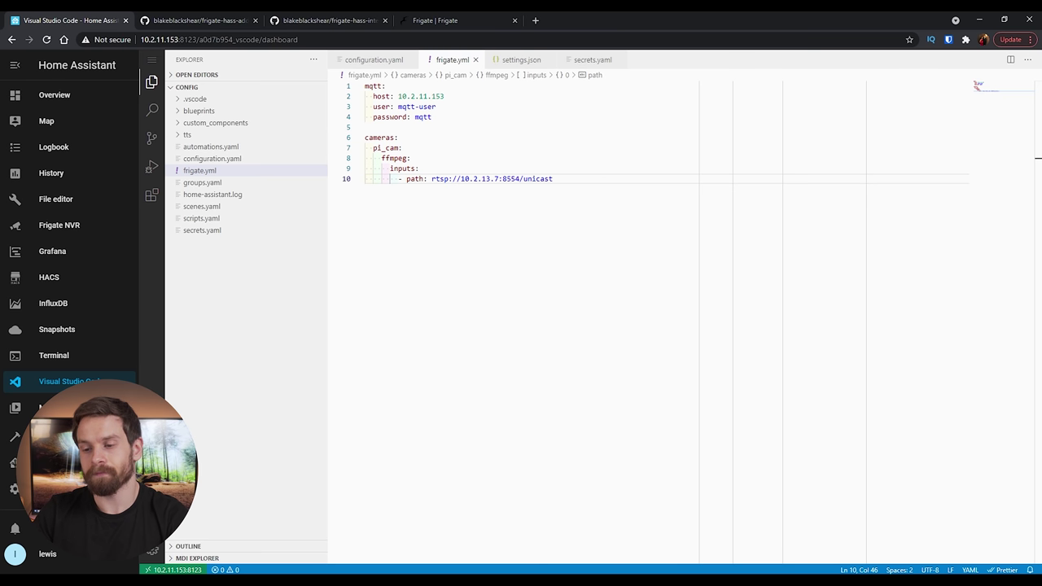
# - Add a roles list to the camera's RTSP input, aligned with path, containing the detect role
pyautogui.press('Return')
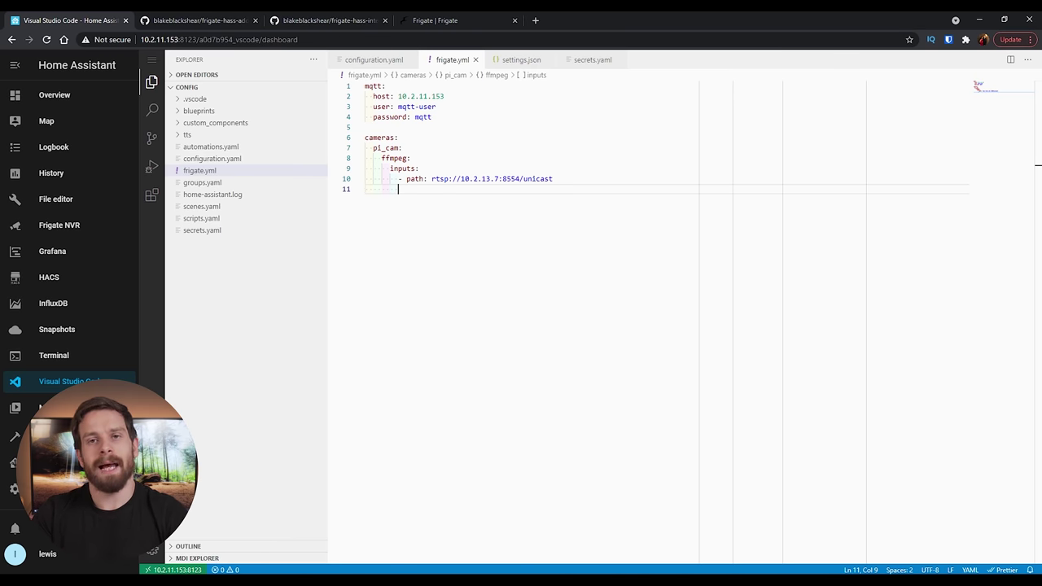
pyautogui.press('Tab')
pyautogui.write('roles:')
pyautogui.press('Return')
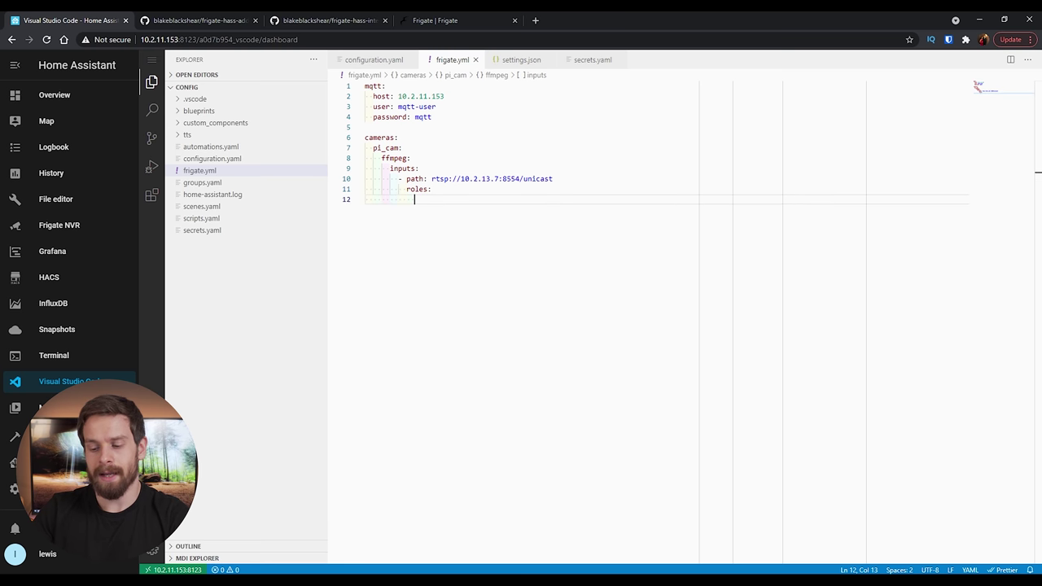
pyautogui.write('- d')
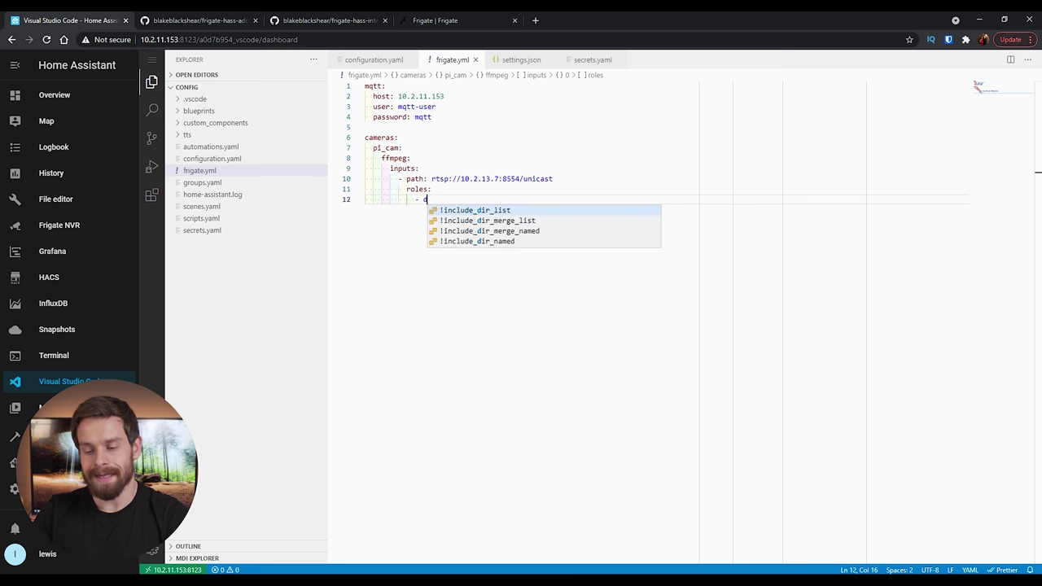
pyautogui.write('etect')
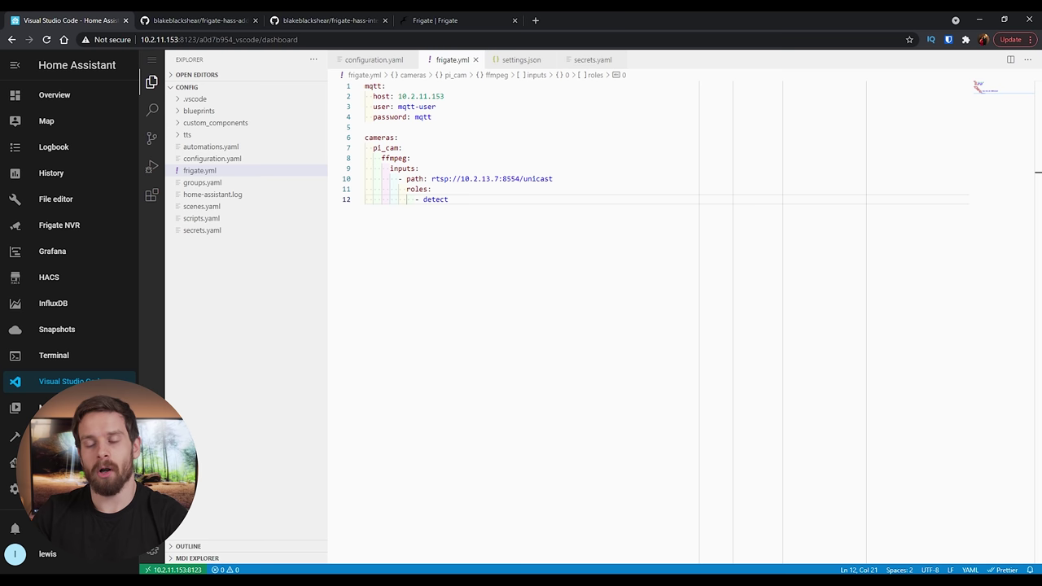
# - Set pi_cam's width to 1280 and height to 720, at the same indentation level as ffmpeg
pyautogui.press('Return')
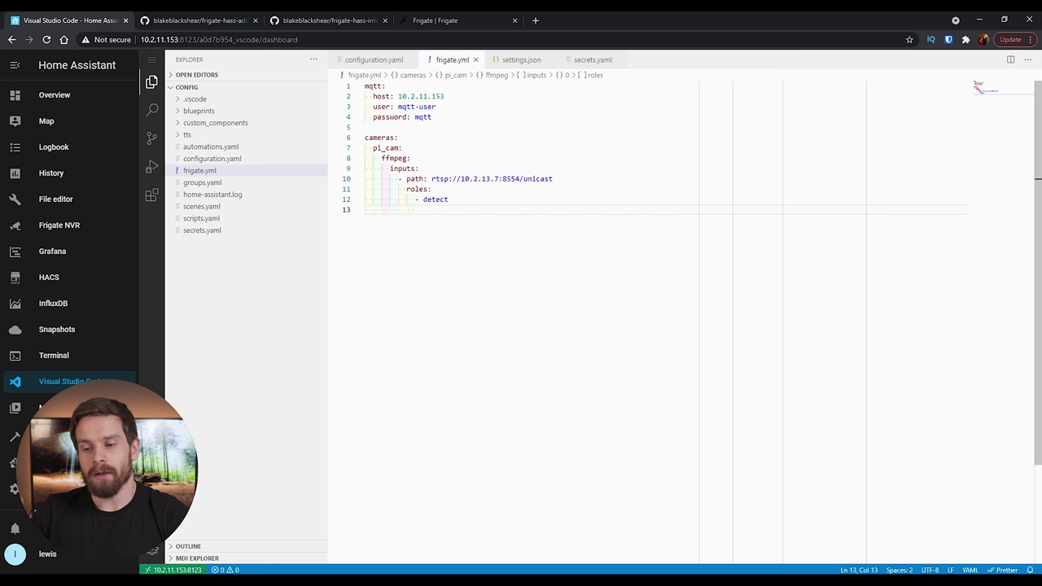
pyautogui.press('BackSpace')
pyautogui.press('BackSpace')
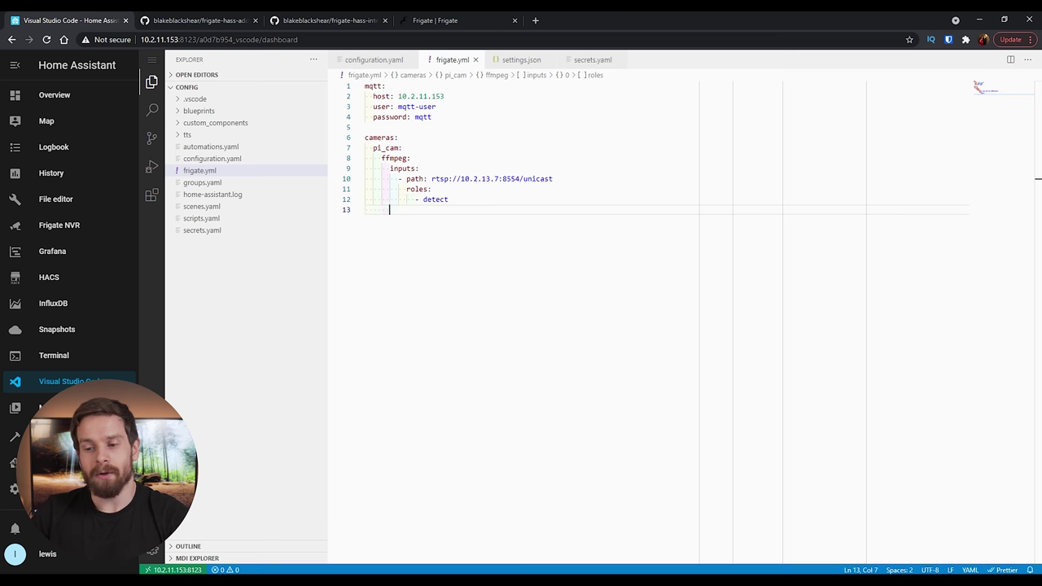
pyautogui.press('BackSpace')
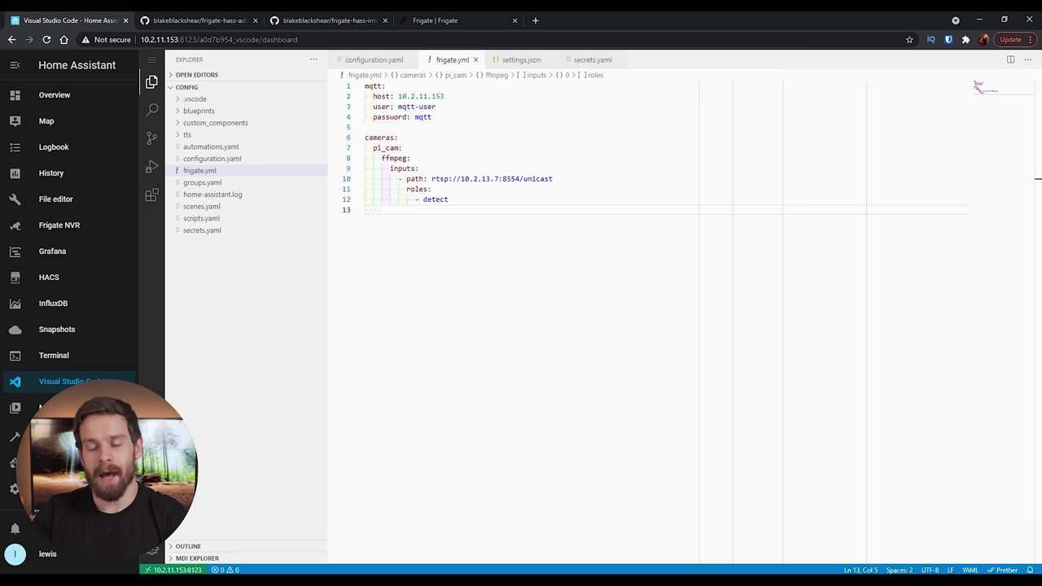
pyautogui.write('width: ')
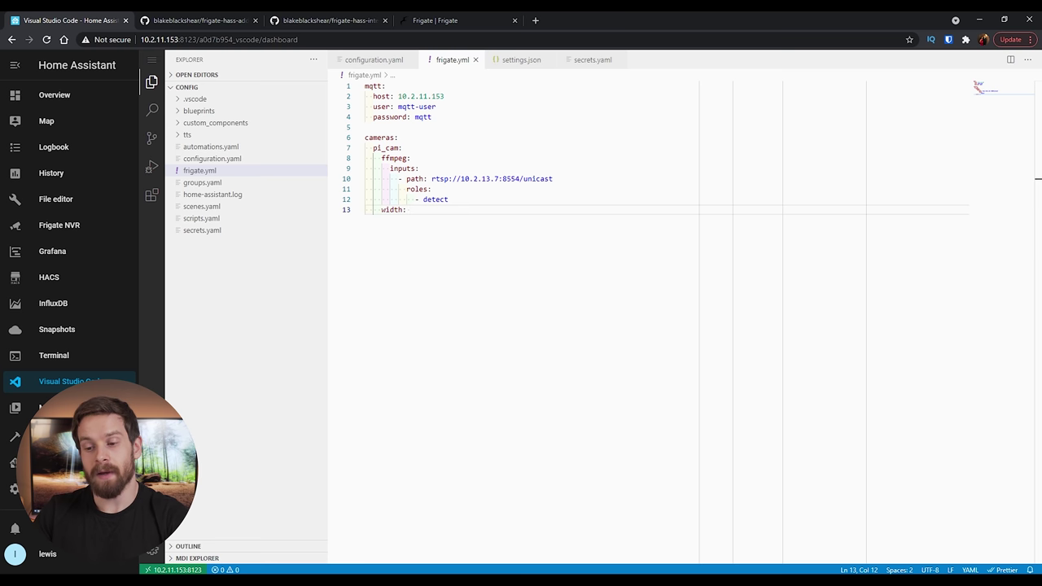
pyautogui.write('1280')
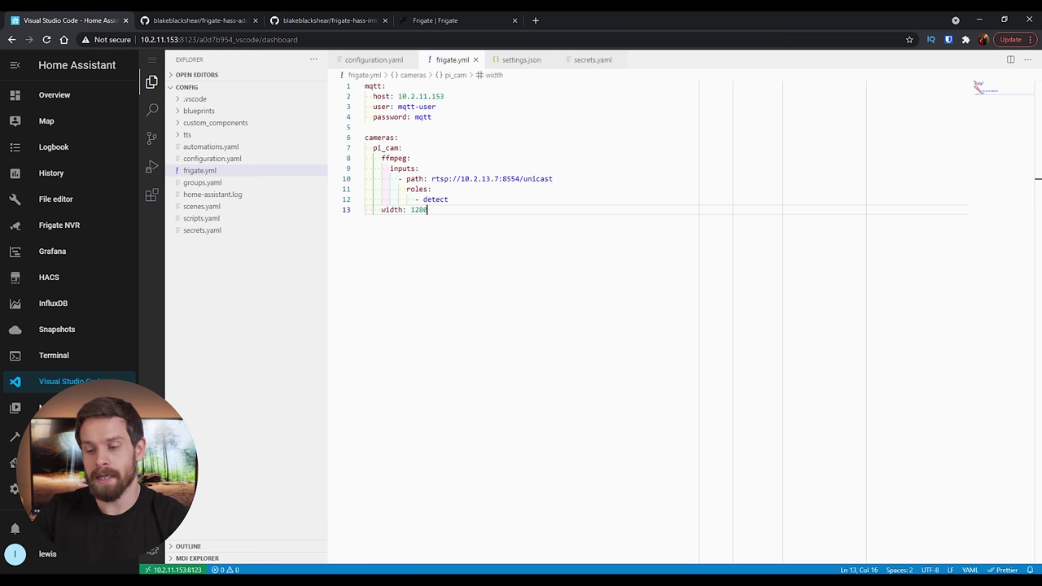
pyautogui.press('Return')
pyautogui.write('height')
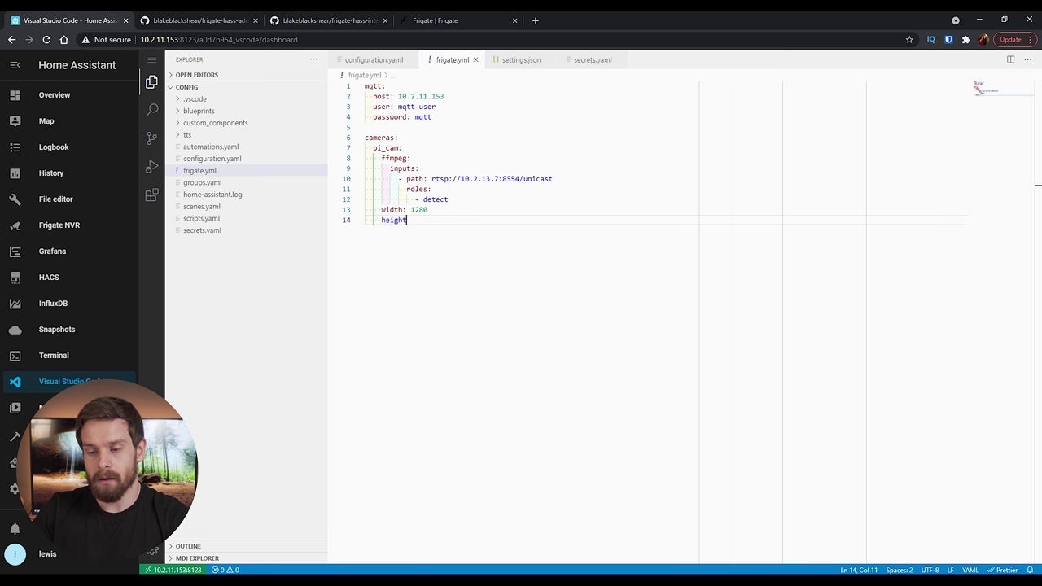
pyautogui.write(': 720')
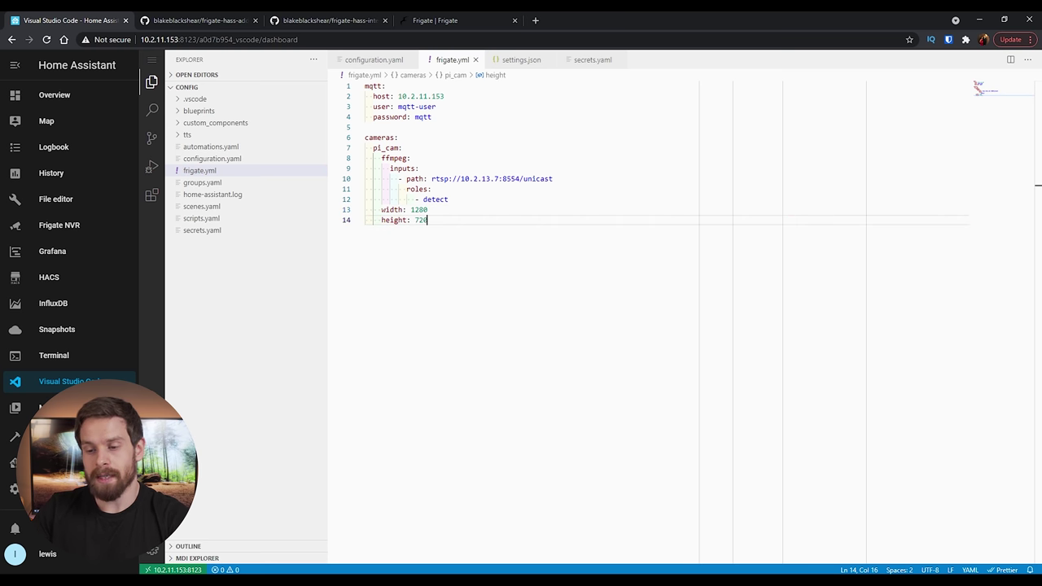
# - Set pi_cam's fps to 5 on a new line below the height
pyautogui.press('Return')
pyautogui.write('fps: 5')
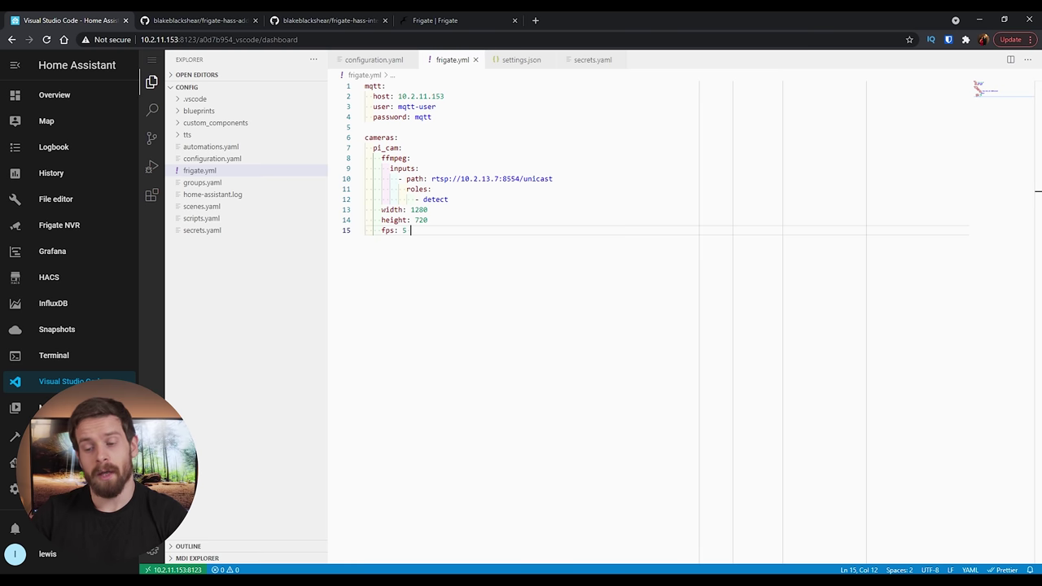
pyautogui.press('BackSpace')
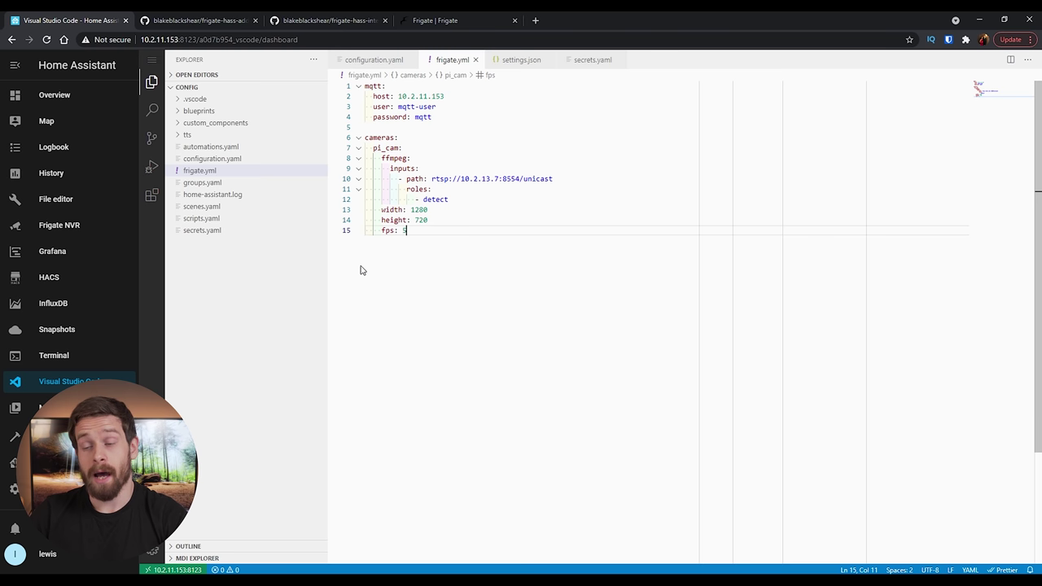
# - Start a top-level detectors section after a blank line below the camera configuration
pyautogui.press('Return')
pyautogui.press('Return')
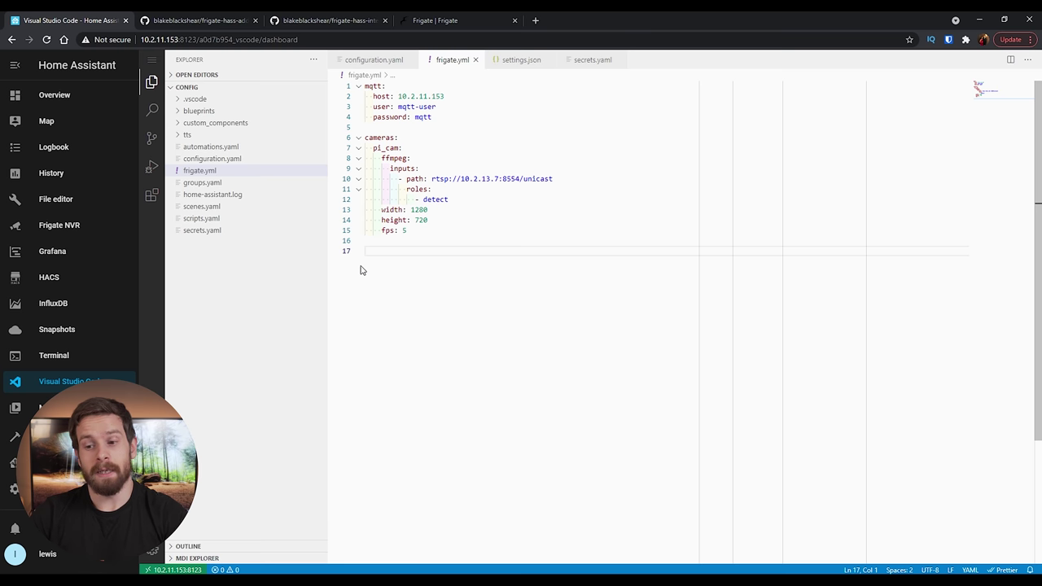
pyautogui.write('dect')
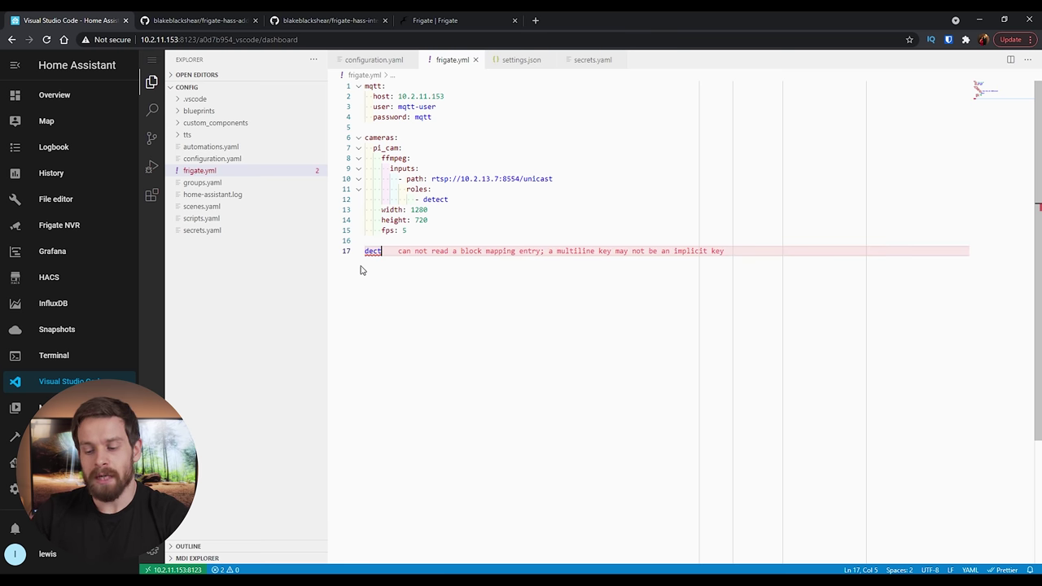
pyautogui.write('c')
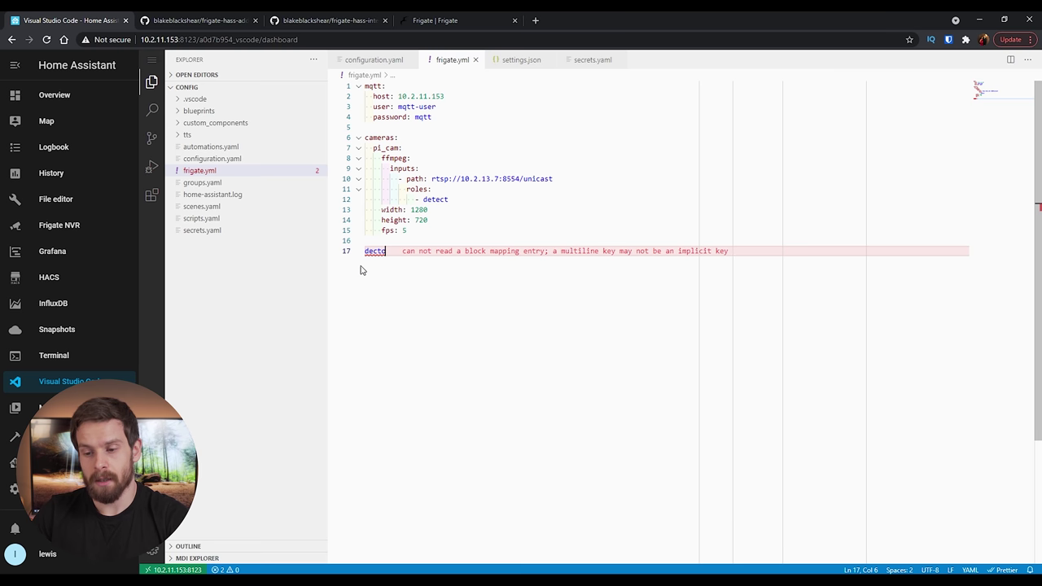
pyautogui.press('BackSpace')
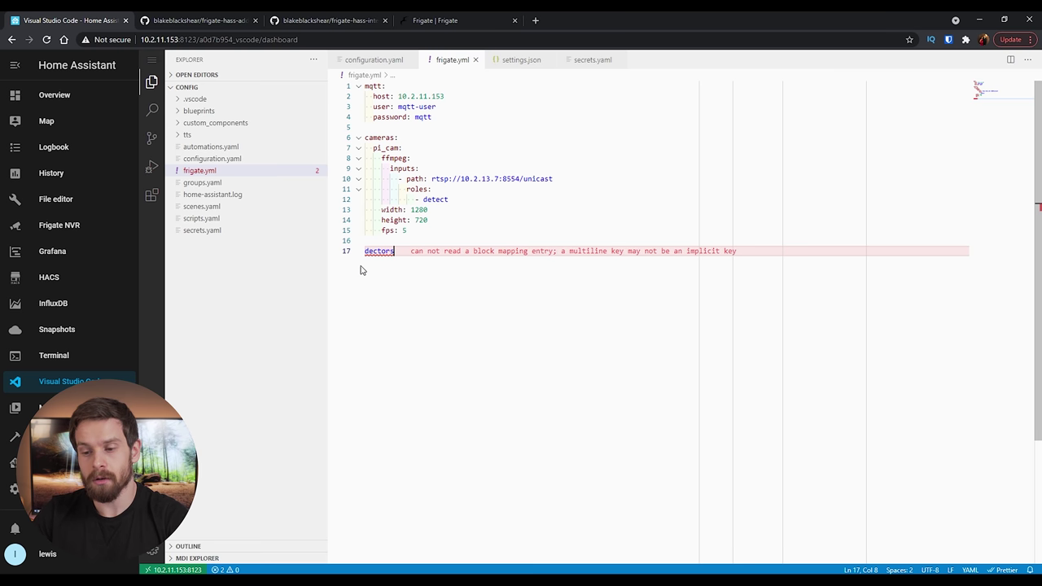
pyautogui.write('ct')
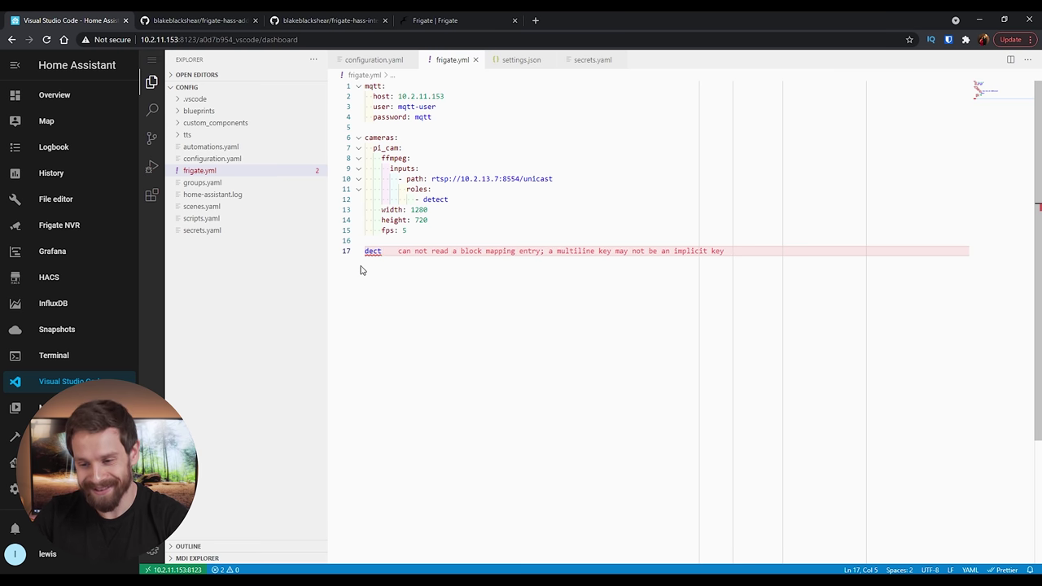
pyautogui.write('ors')
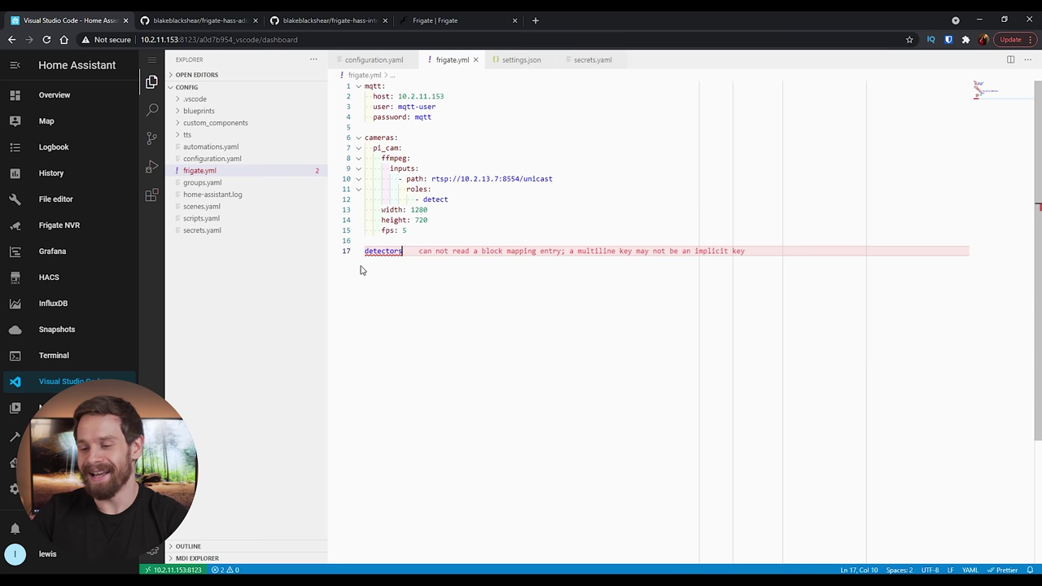
pyautogui.write(':')
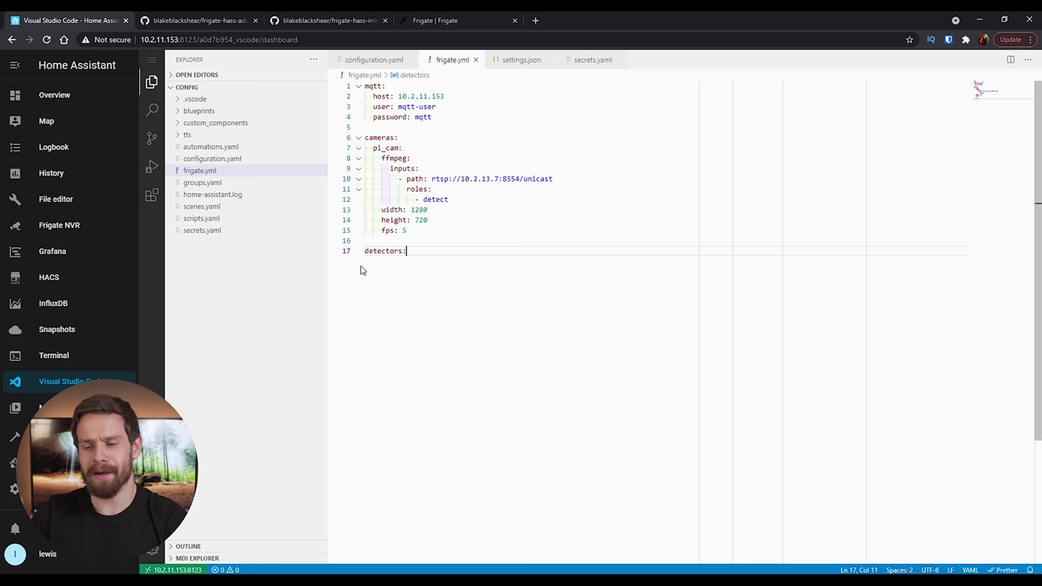
pyautogui.press('Return')
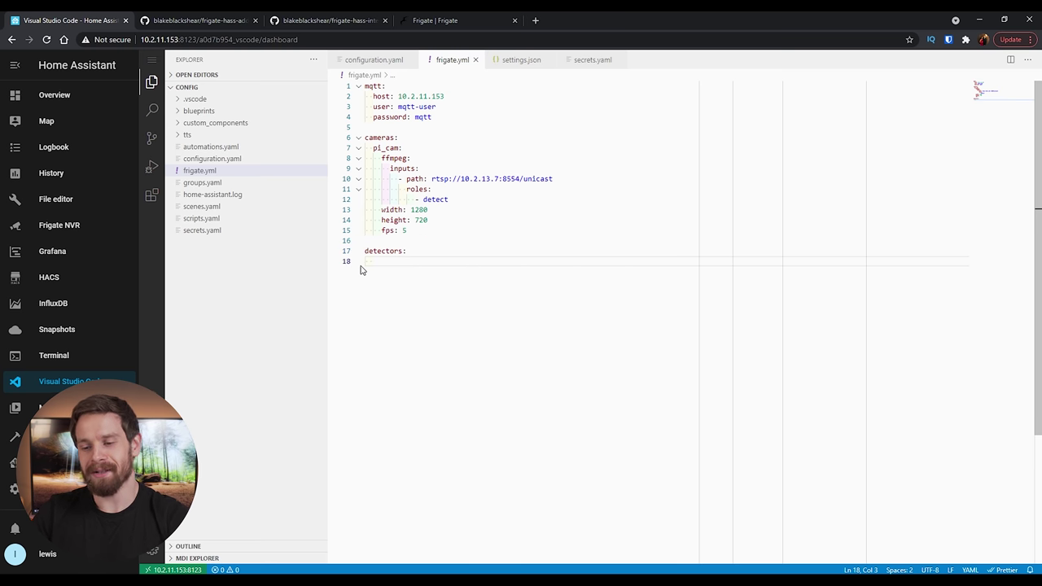
# - Define a detector named cpu1 with type cpu in the detectors section
pyautogui.write('cpu')
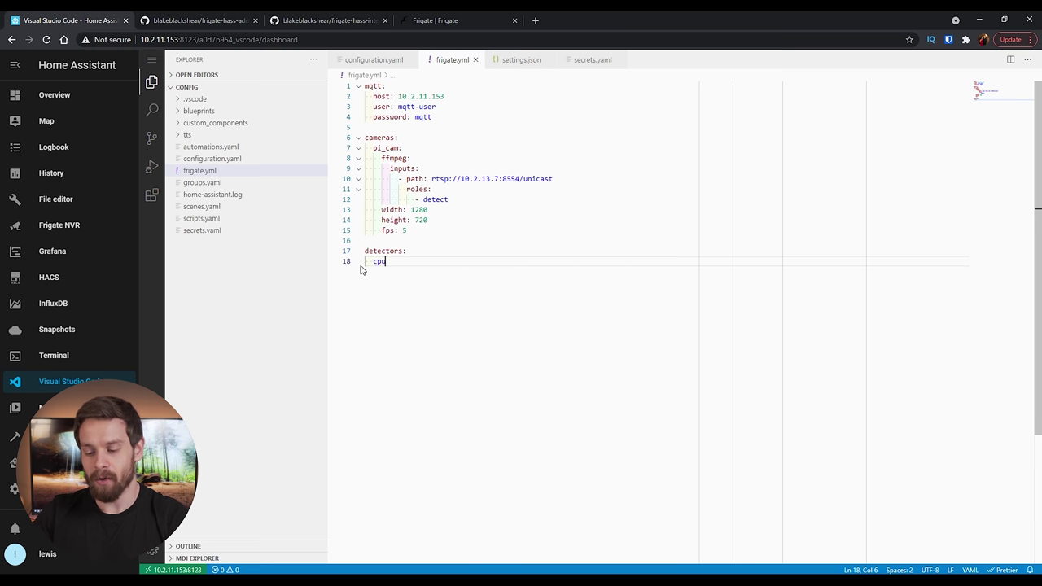
pyautogui.write('1:')
pyautogui.press('Return')
pyautogui.write('t')
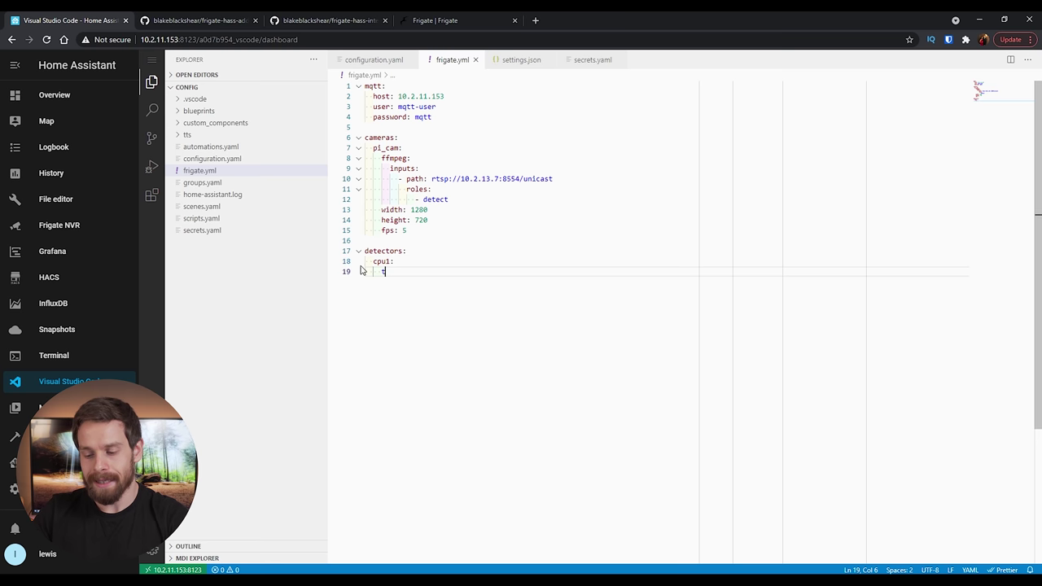
pyautogui.write('ype: cpu')
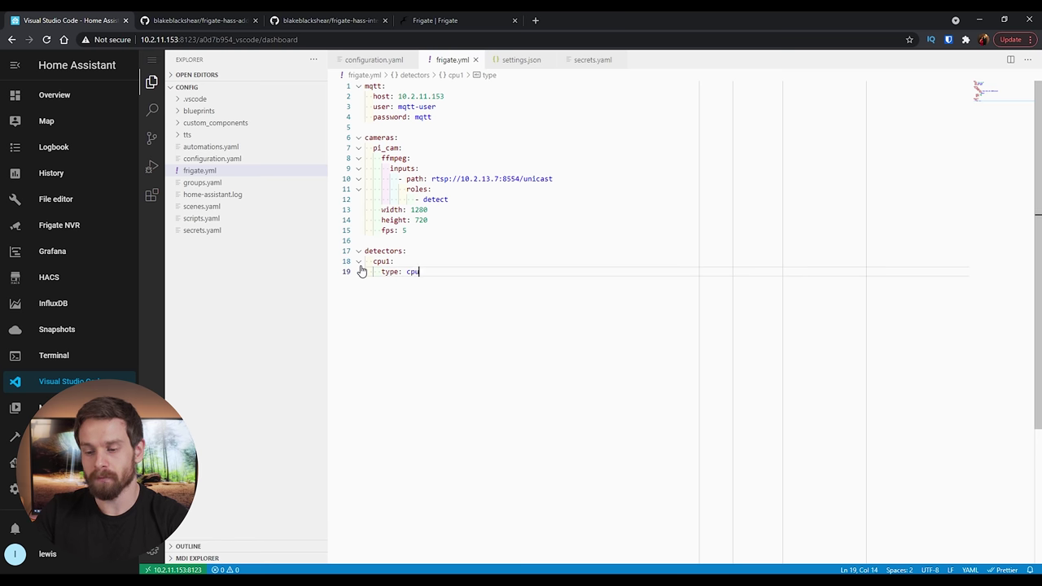
# - Define a second detector named cpu2 with type cpu, at the same level as cpu1
pyautogui.press('Return')
pyautogui.press('BackSpace')
pyautogui.write('cpu2:')
pyautogui.press('Return')
pyautogui.write('type: cpu')
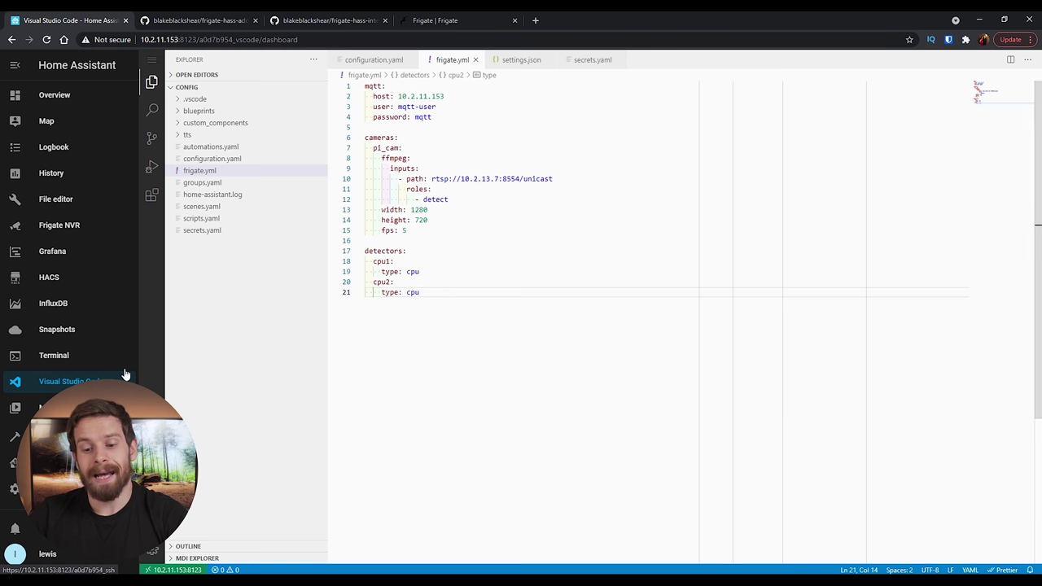
# - Open the Frigate NVR add-on's info page from the Supervisor's installed add-ons
pyautogui.click(65, 463)
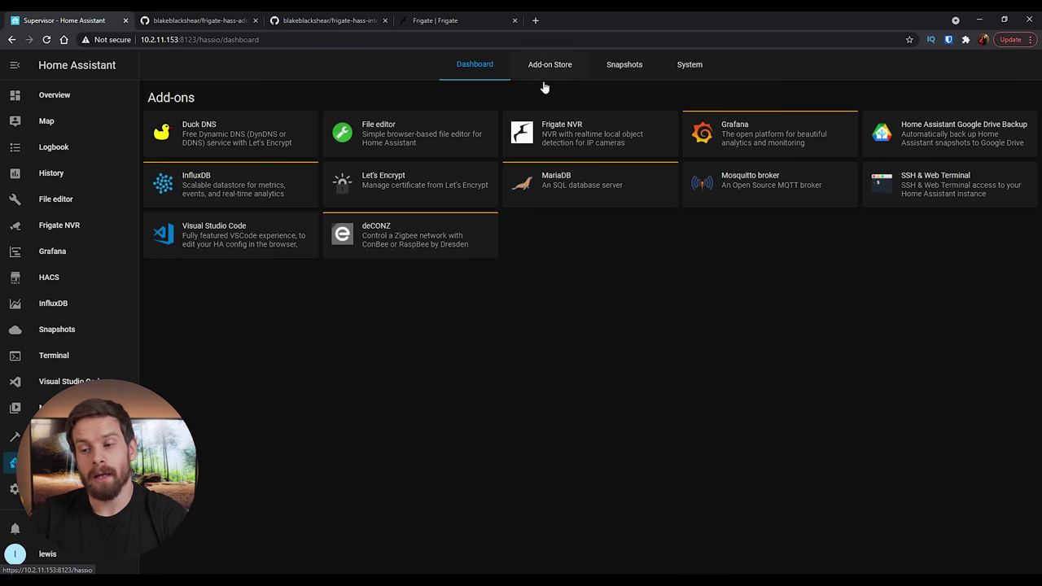
pyautogui.click(566, 134)
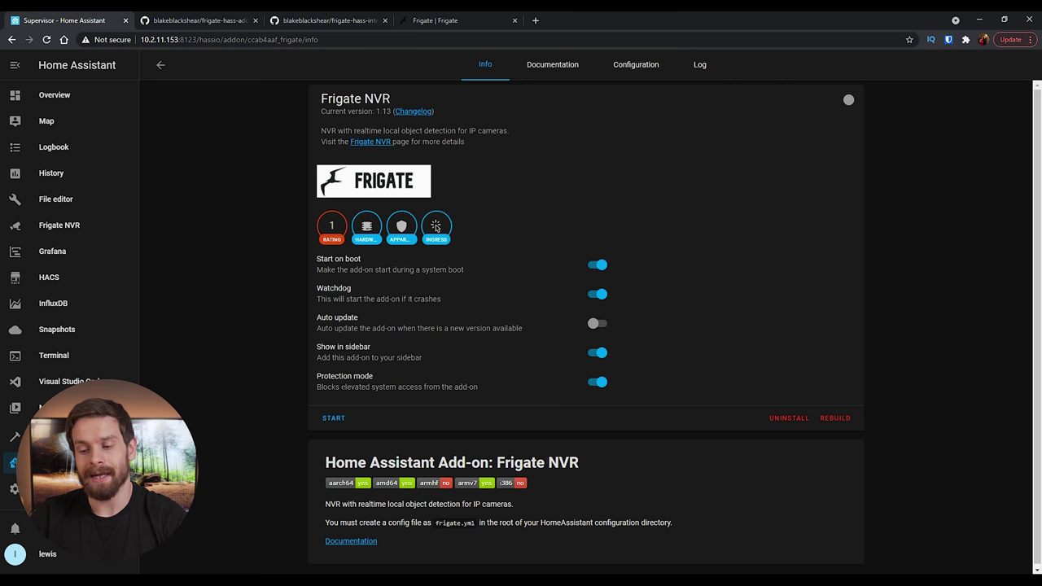
# - Start the Frigate NVR add-on and check its log for the camera, detector and MQTT startup entries
pyautogui.click(336, 420)
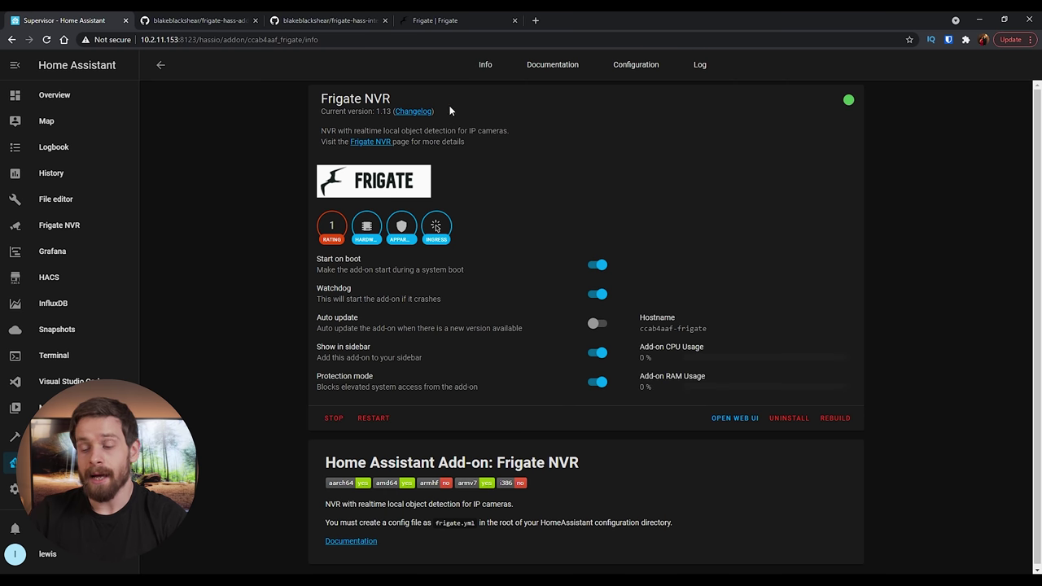
pyautogui.click(694, 69)
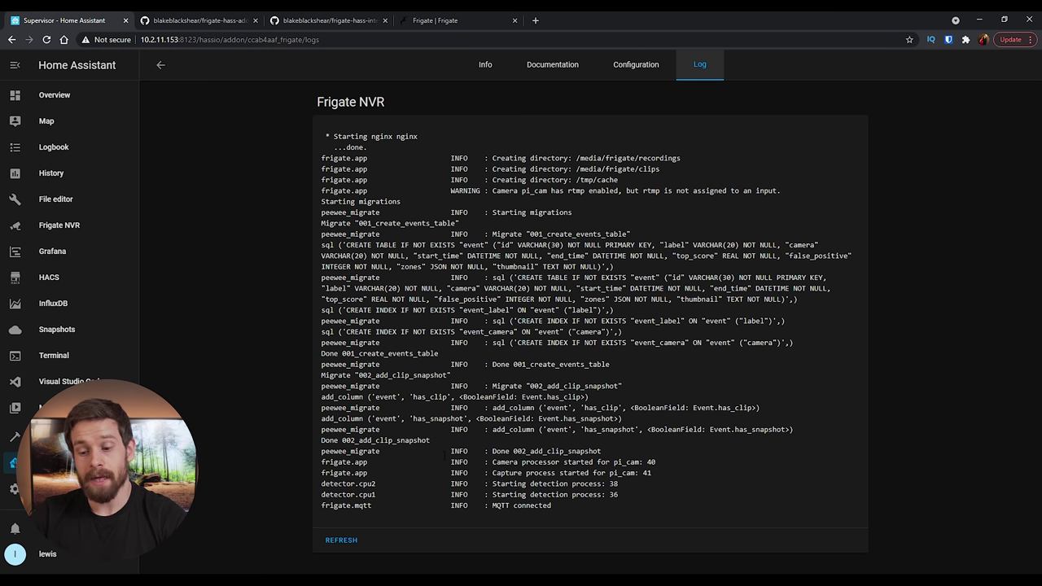
pyautogui.moveTo(574, 503); pyautogui.dragTo(318, 503)
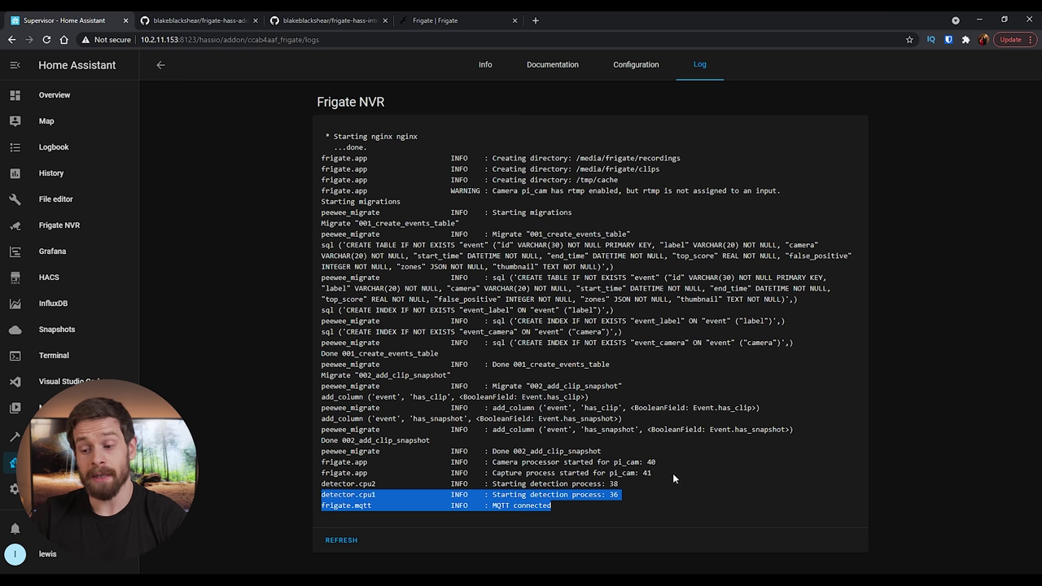
pyautogui.click(580, 471)
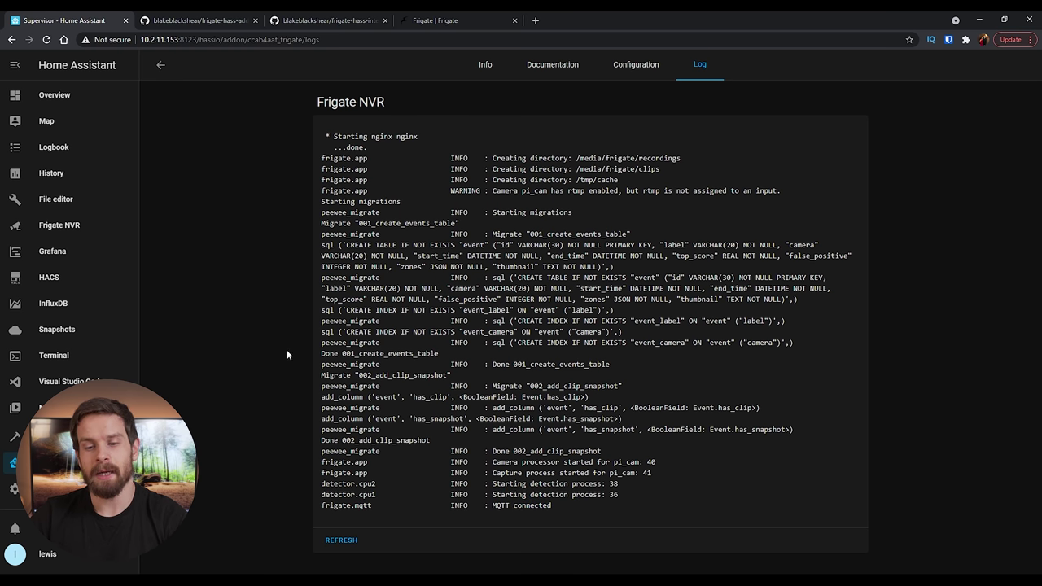
# - Open the pi_cam camera in the Frigate NVR interface and enable its Bounding box option
pyautogui.click(79, 231)
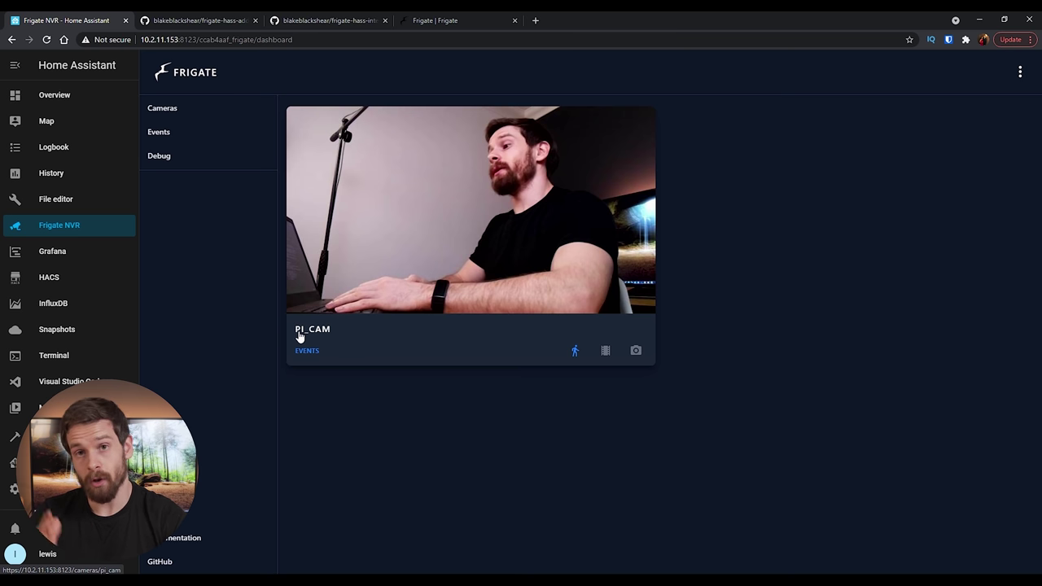
pyautogui.click(461, 211)
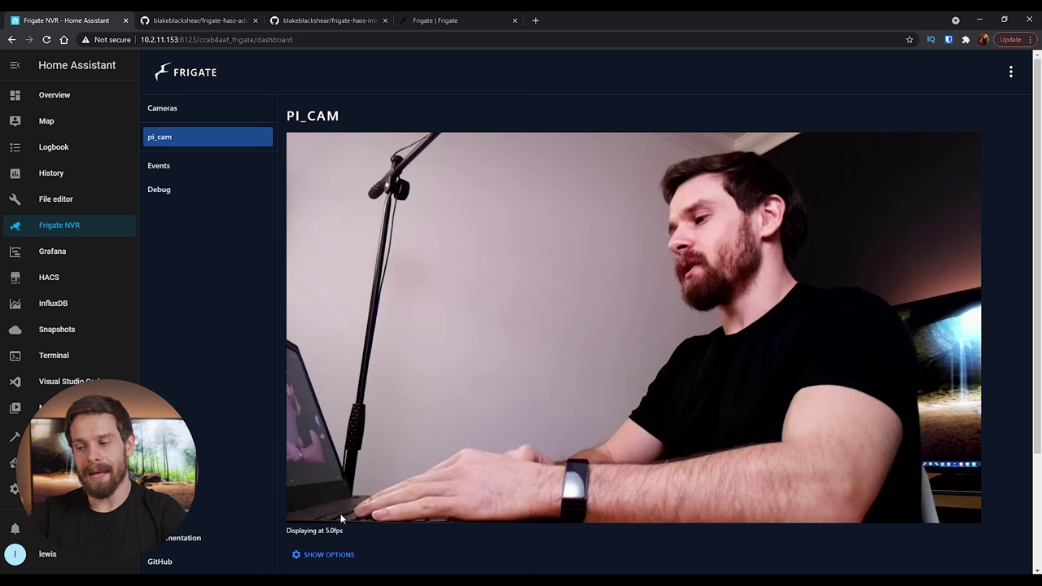
pyautogui.click(350, 561)
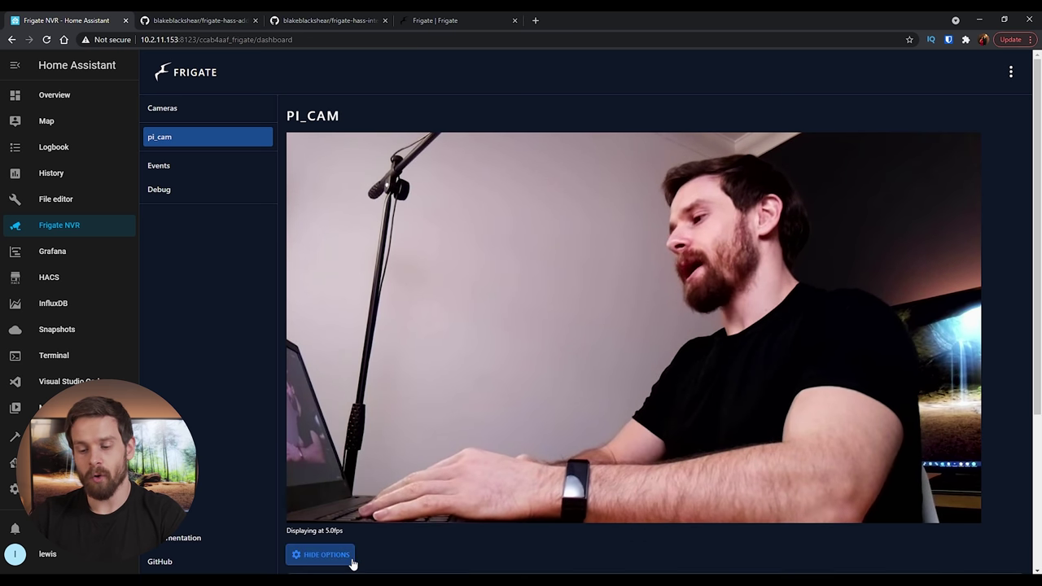
pyautogui.scroll(-1, 453, 558)
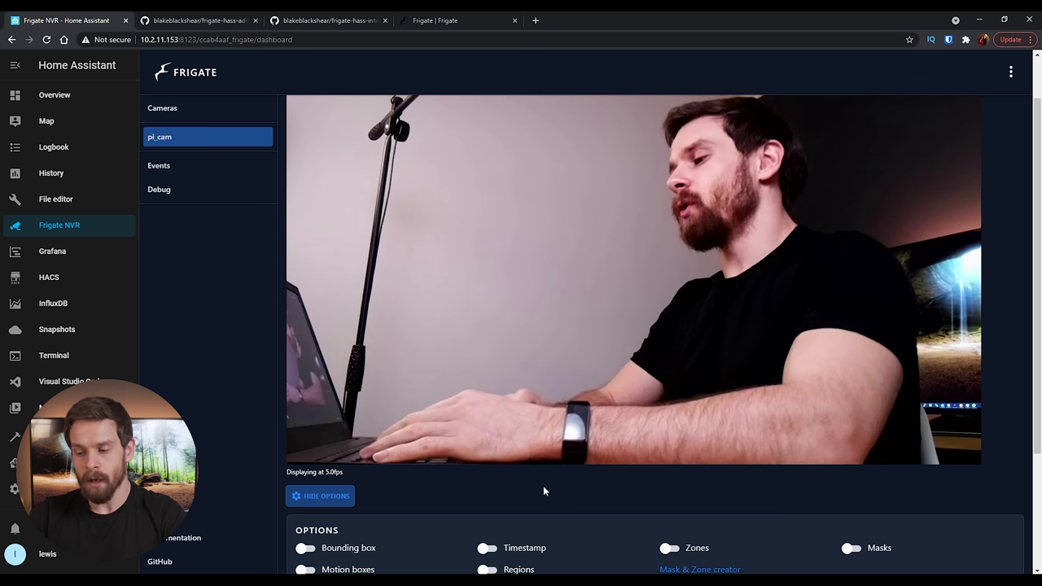
pyautogui.scroll(-1, 544, 490)
pyautogui.scroll(-2, 544, 490)
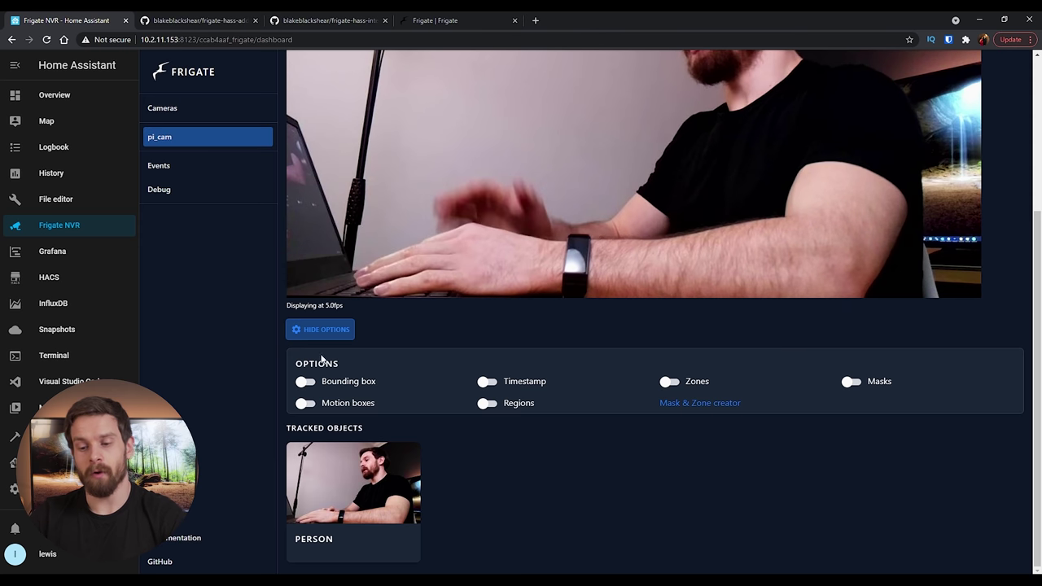
pyautogui.click(305, 381)
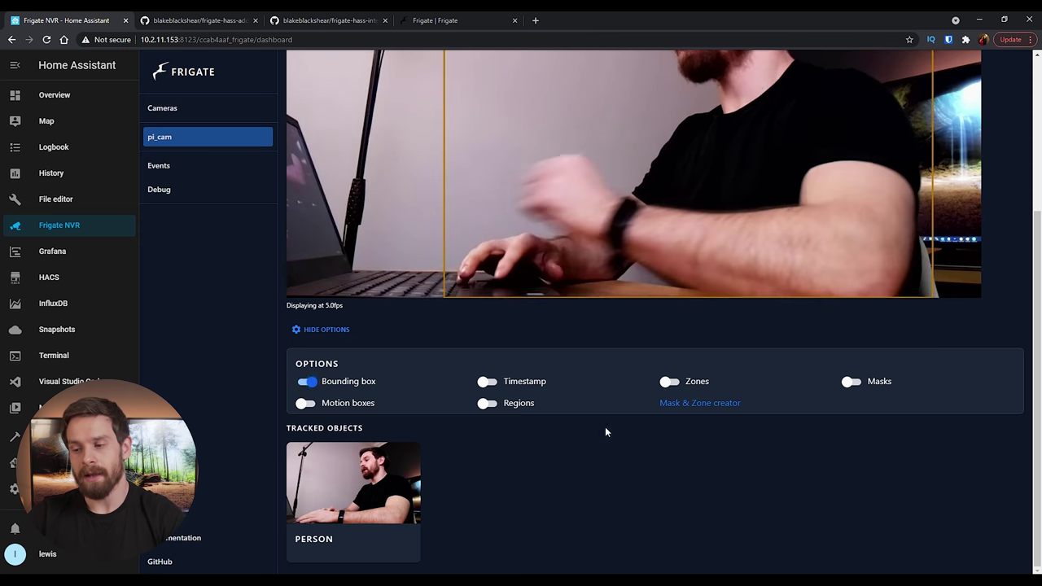
pyautogui.scroll(3, 605, 426)
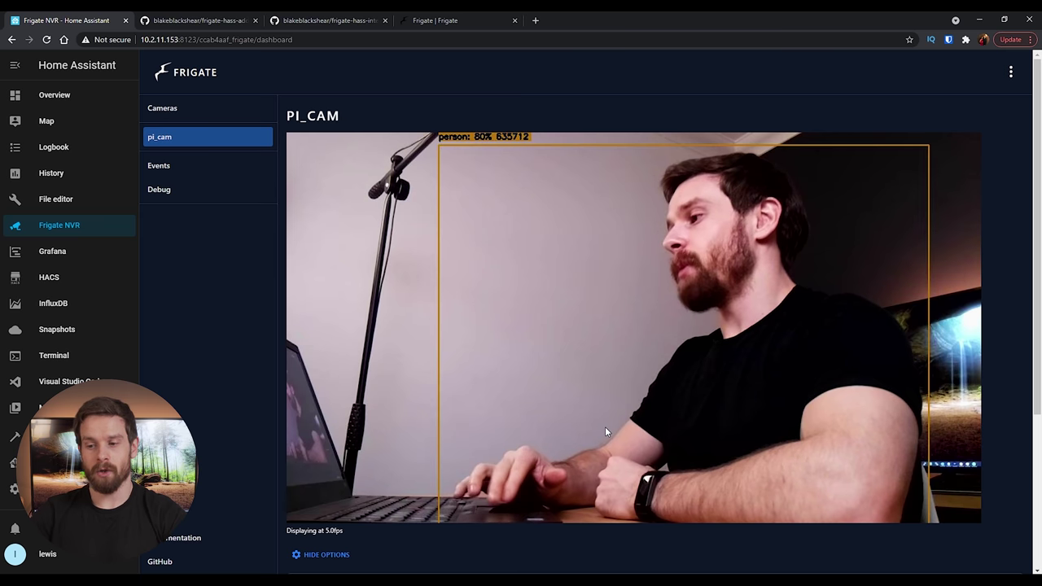
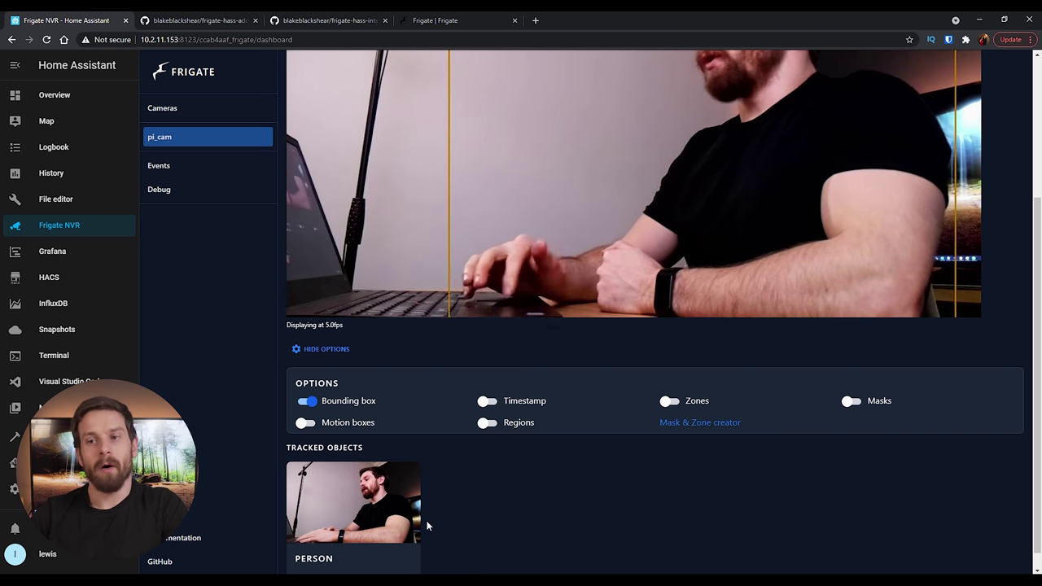
# - Check the events for the tracked person, then return to pi_cam and examine its live detections and tracked objects
pyautogui.scroll(-1, 469, 471)
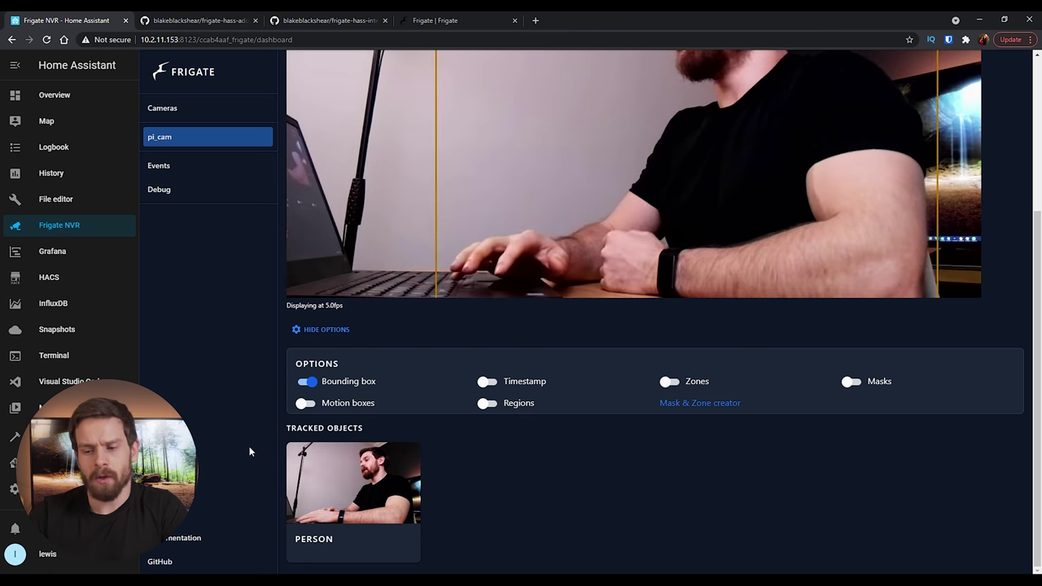
pyautogui.click(347, 480)
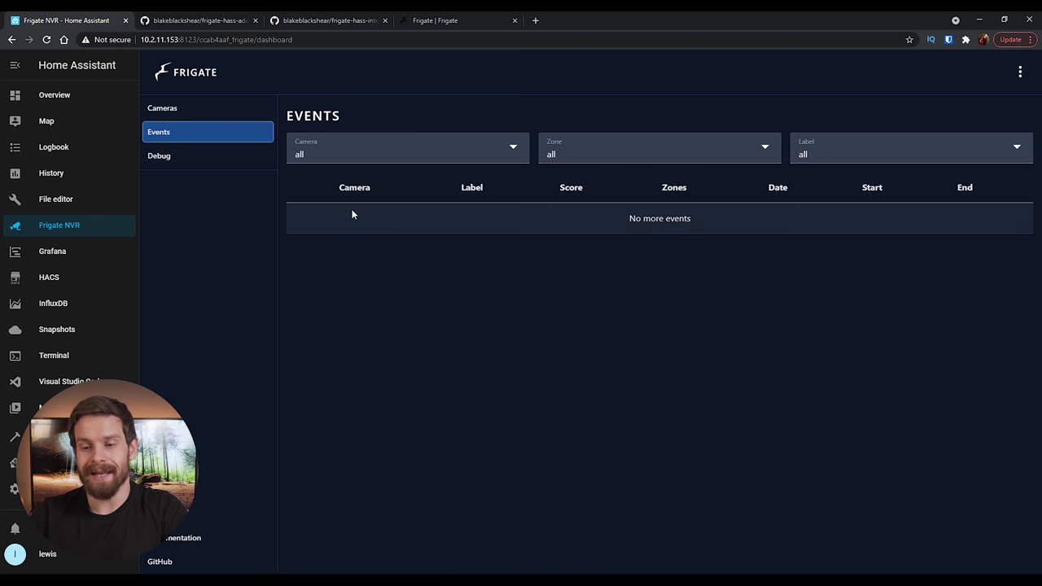
pyautogui.click(189, 110)
pyautogui.click(550, 206)
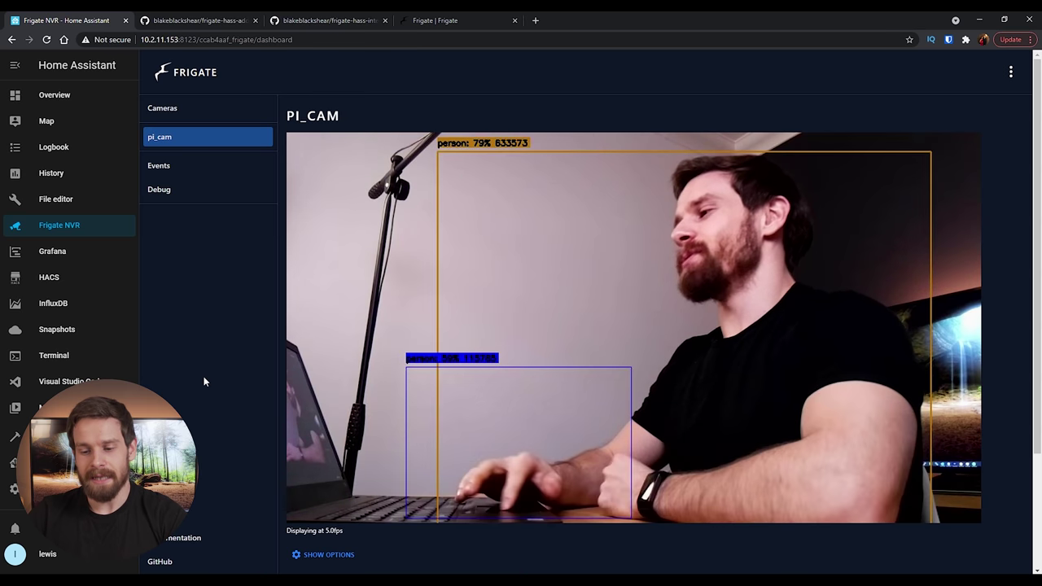
pyautogui.scroll(-2, 205, 380)
pyautogui.scroll(-1, 204, 381)
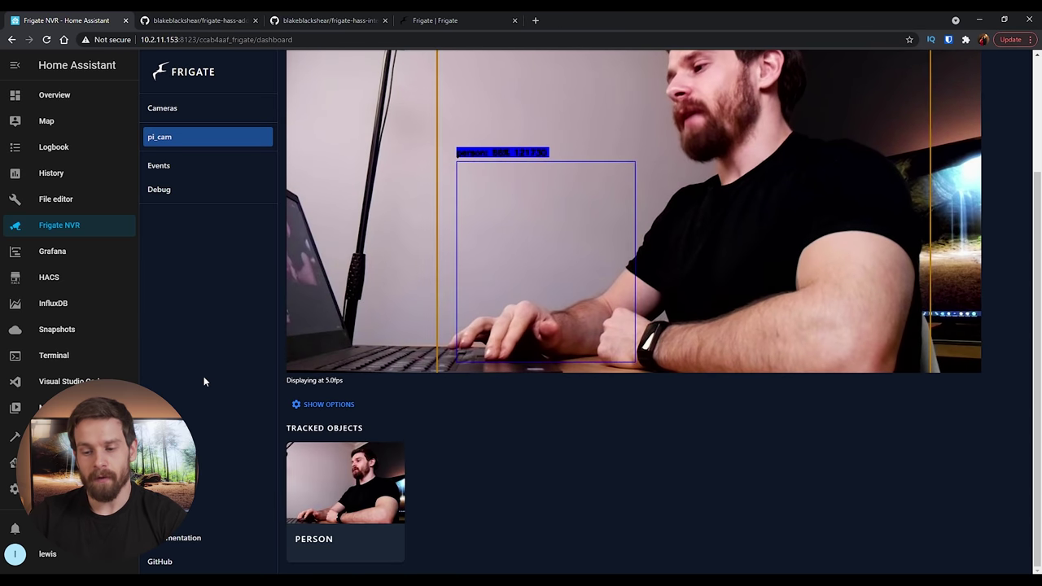
pyautogui.scroll(3, 198, 371)
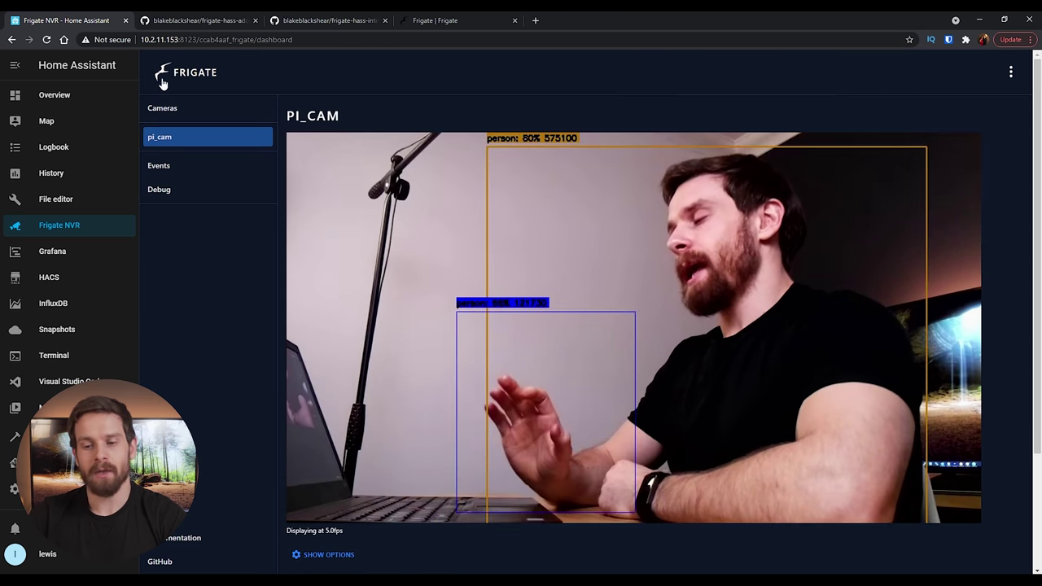
# - Return to Frigate's camera overview and look at the available light and dark mode options
pyautogui.click(178, 114)
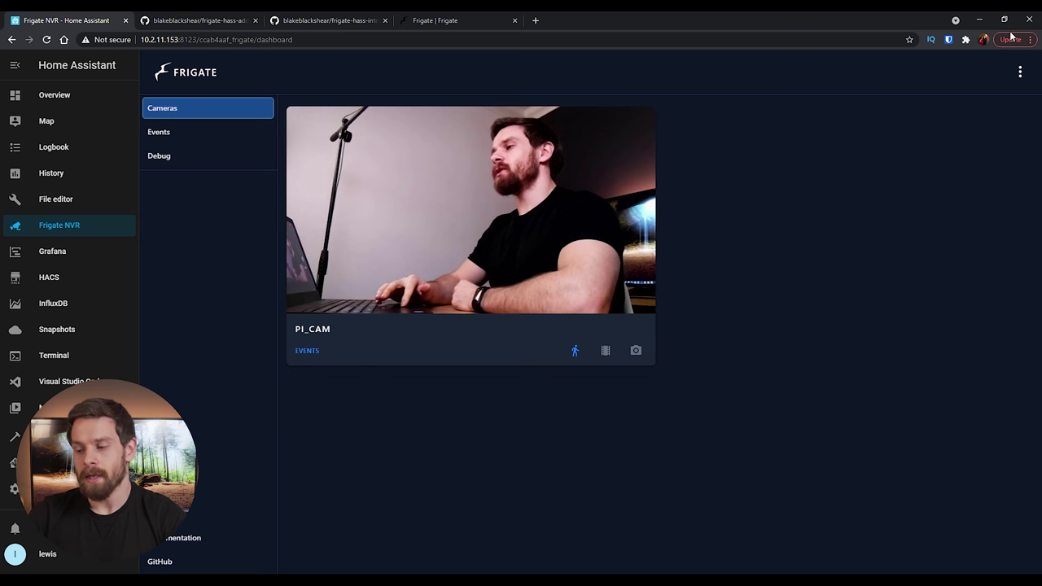
pyautogui.click(1020, 71)
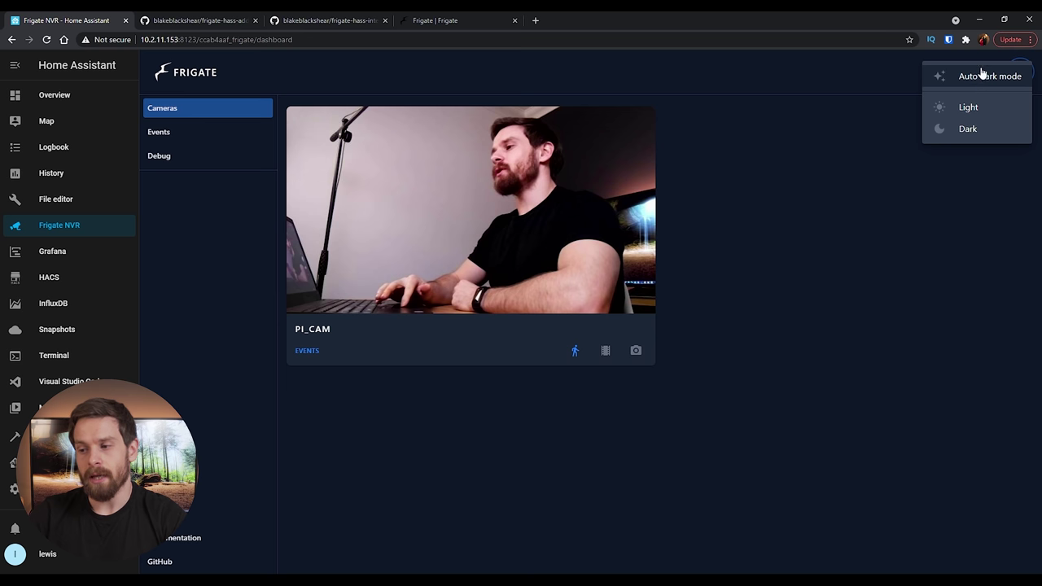
pyautogui.click(698, 513)
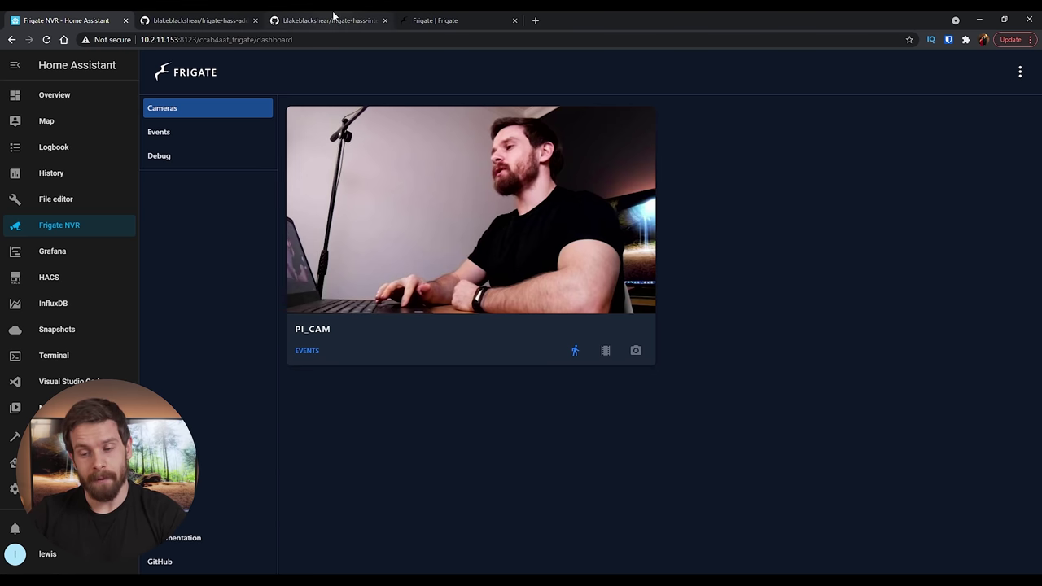
# - Copy the web address of the frigate-hass-integration repository on GitHub
pyautogui.click(308, 15)
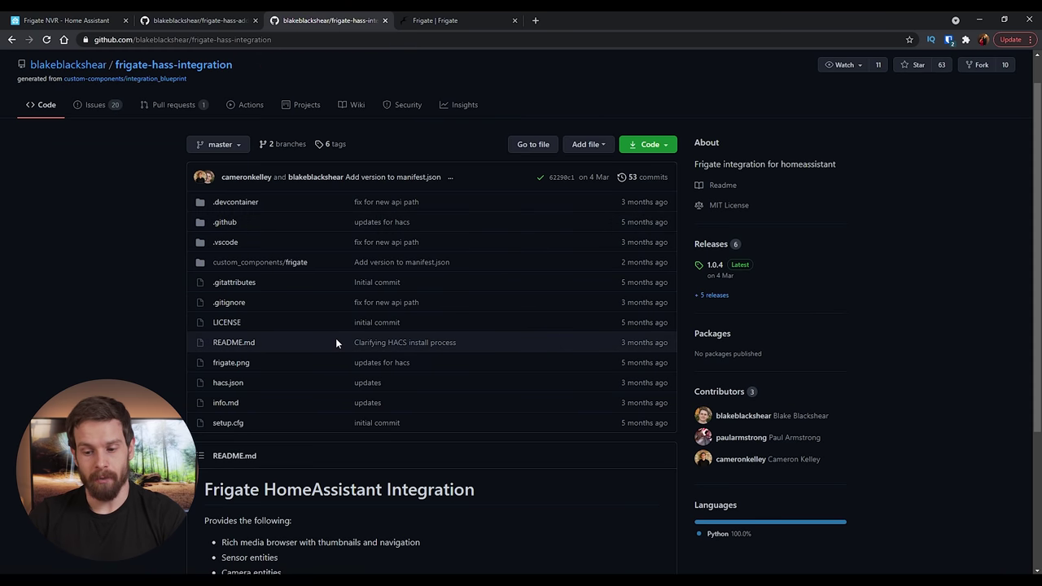
pyautogui.scroll(-3, 335, 342)
pyautogui.scroll(3, 337, 340)
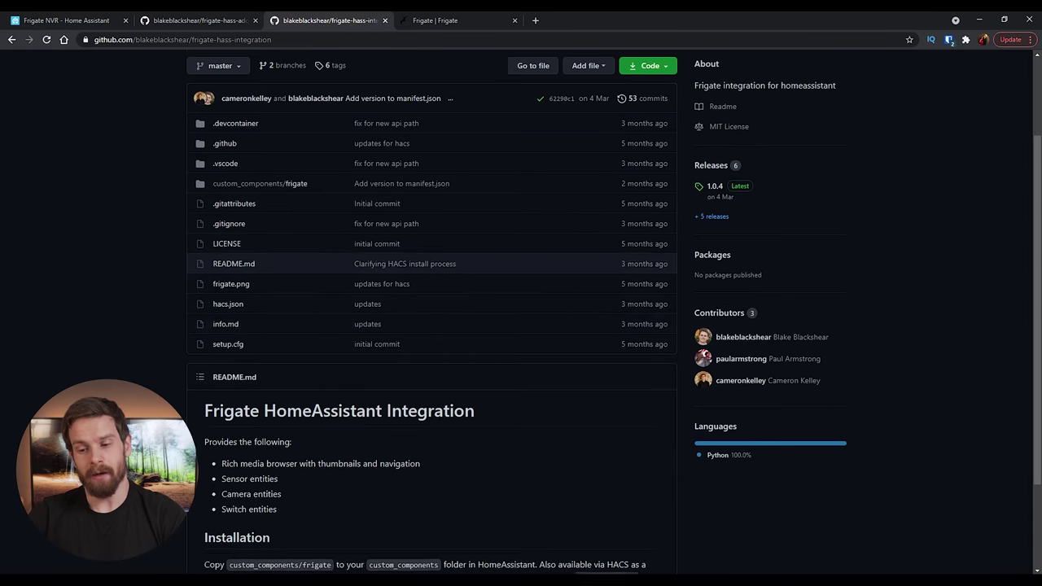
pyautogui.click(297, 42)
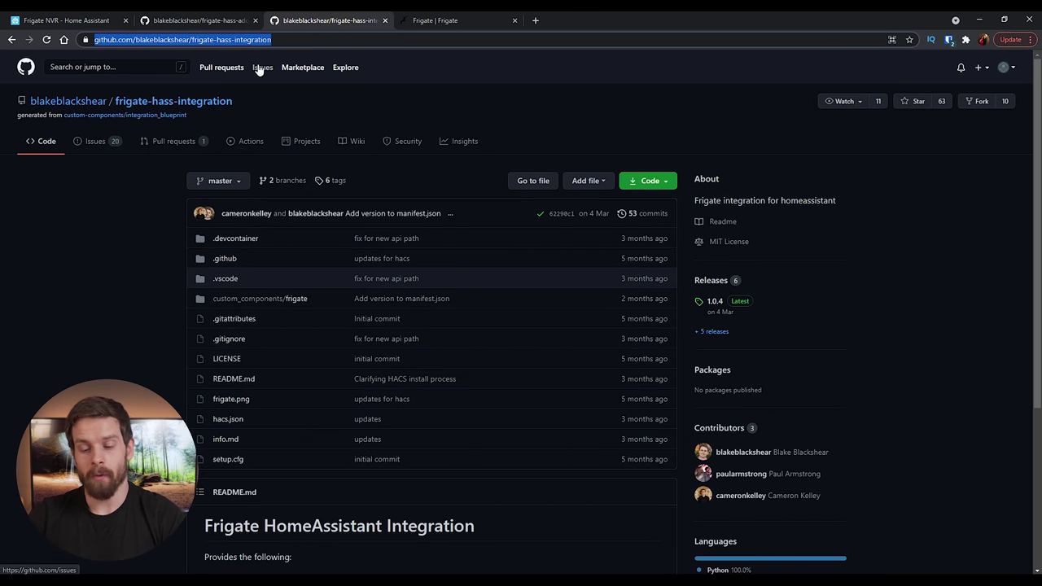
# - Add the copied frigate-hass-integration URL to HACS as a custom repository with the category Integration
pyautogui.click(63, 16)
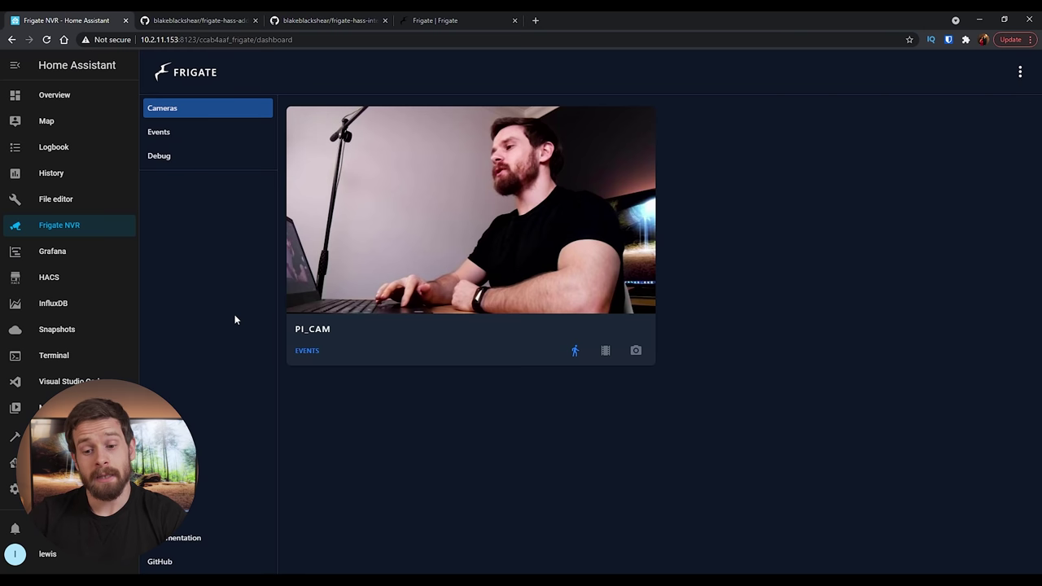
pyautogui.click(50, 280)
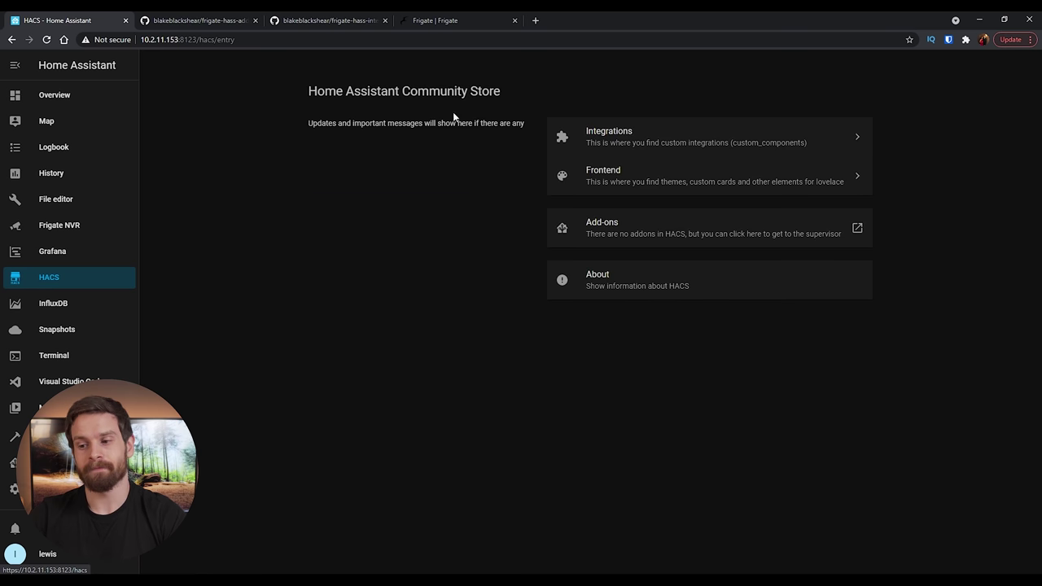
pyautogui.click(842, 138)
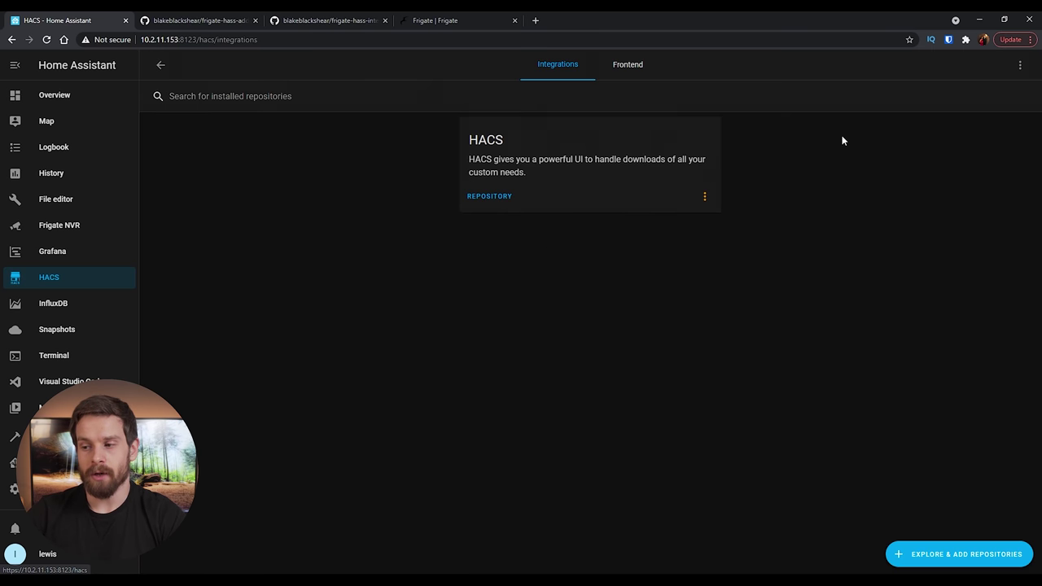
pyautogui.click(1019, 72)
pyautogui.click(1010, 171)
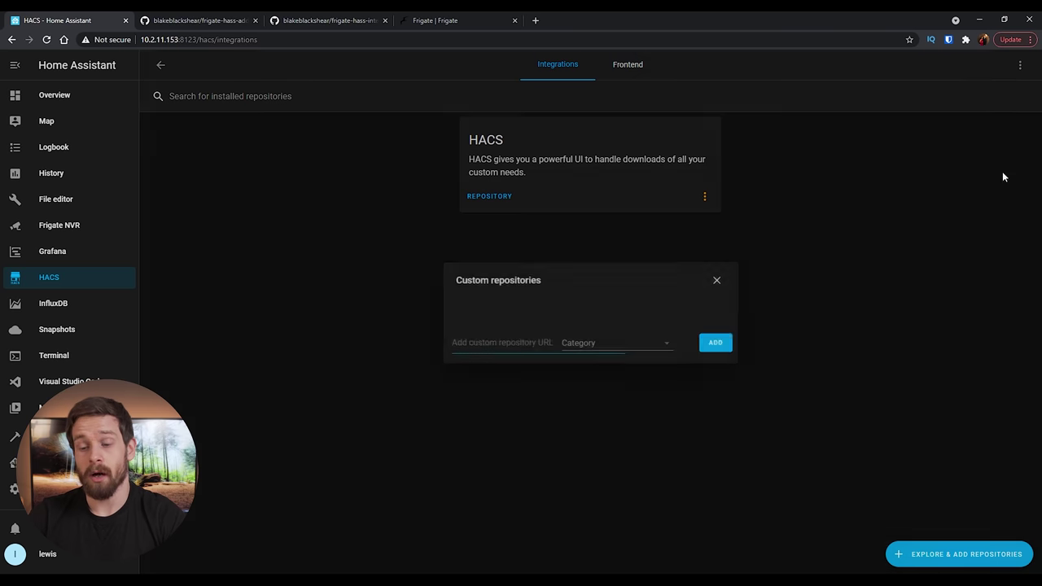
pyautogui.hotkey('ctrl', 'v')
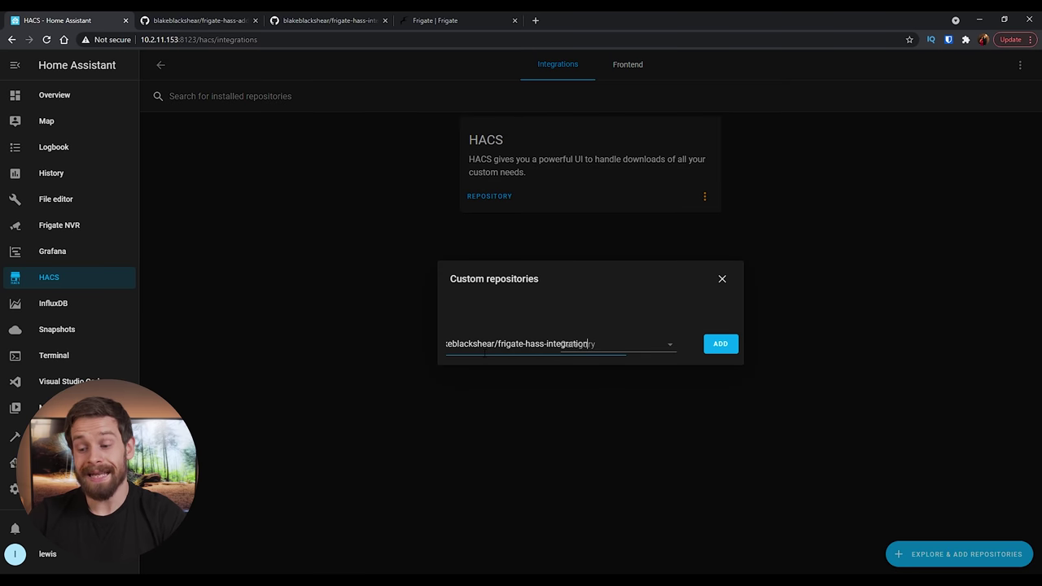
pyautogui.click(667, 346)
pyautogui.click(656, 397)
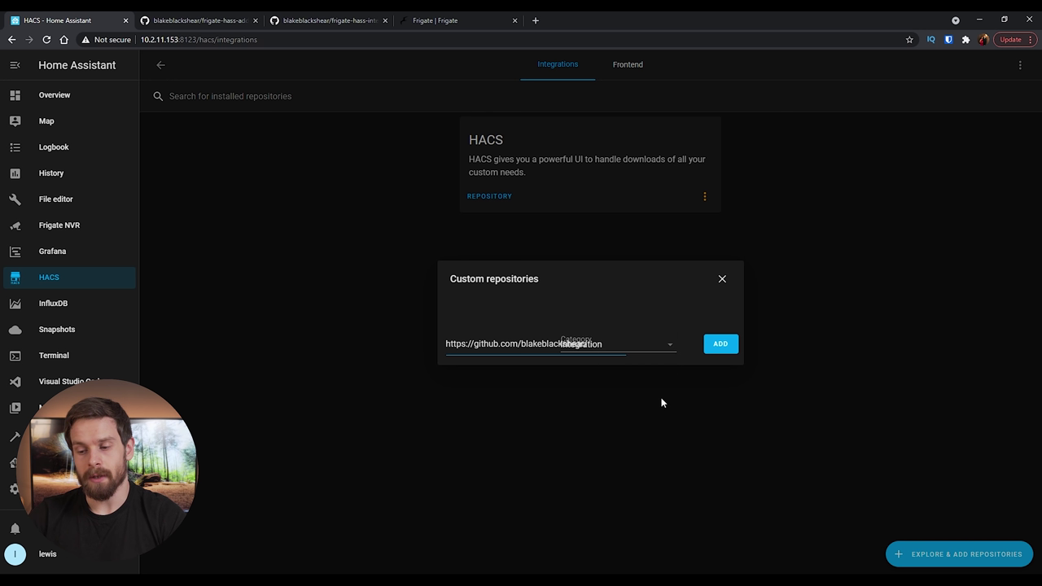
pyautogui.click(726, 349)
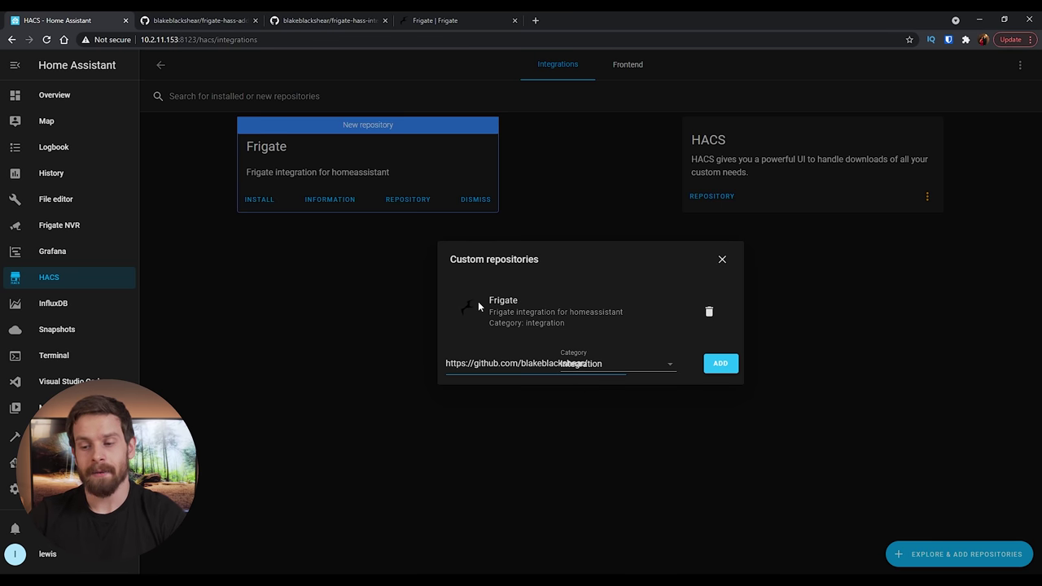
pyautogui.click(721, 260)
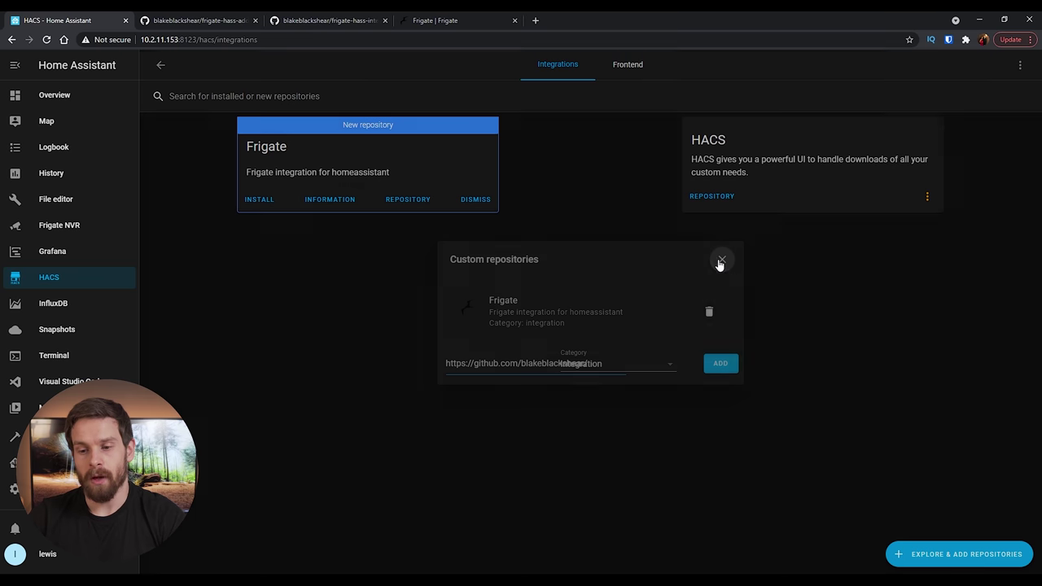
# - Install version v1.0.4 of the Frigate integration from its new repository entry in HACS
pyautogui.click(261, 201)
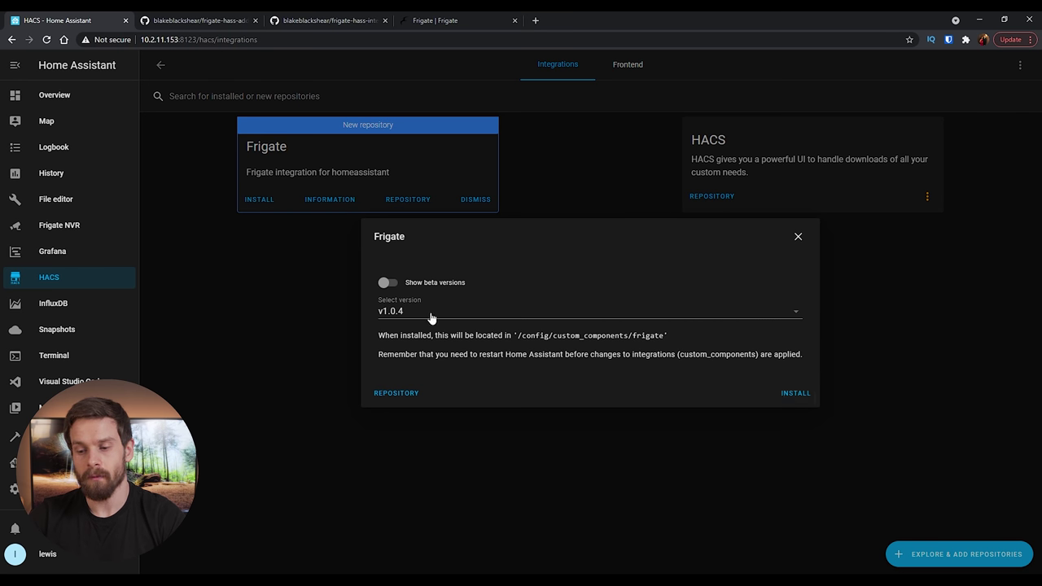
pyautogui.click(796, 394)
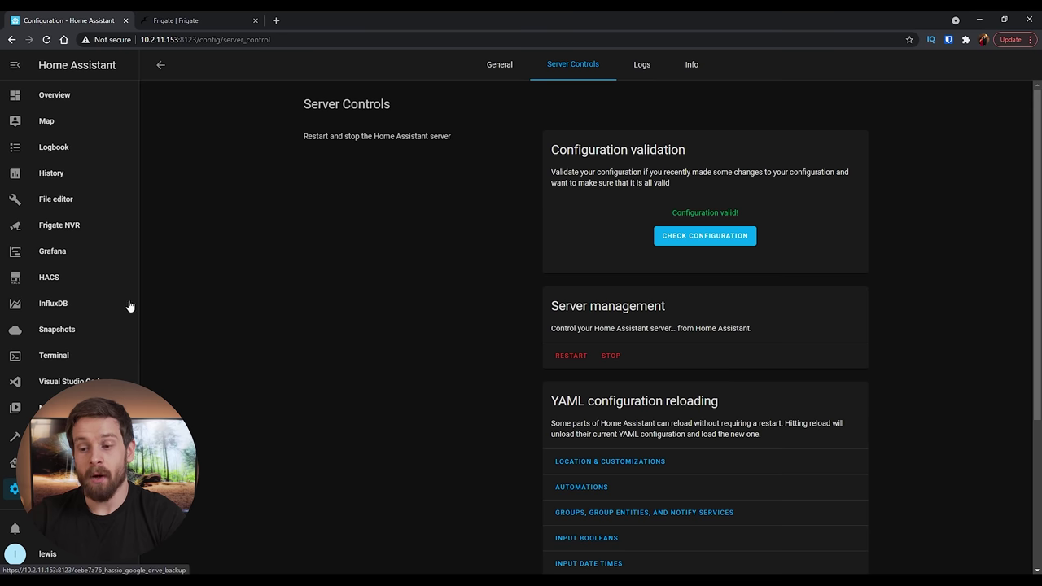
# - Open the list of integrations in Home Assistant's configuration
pyautogui.click(15, 489)
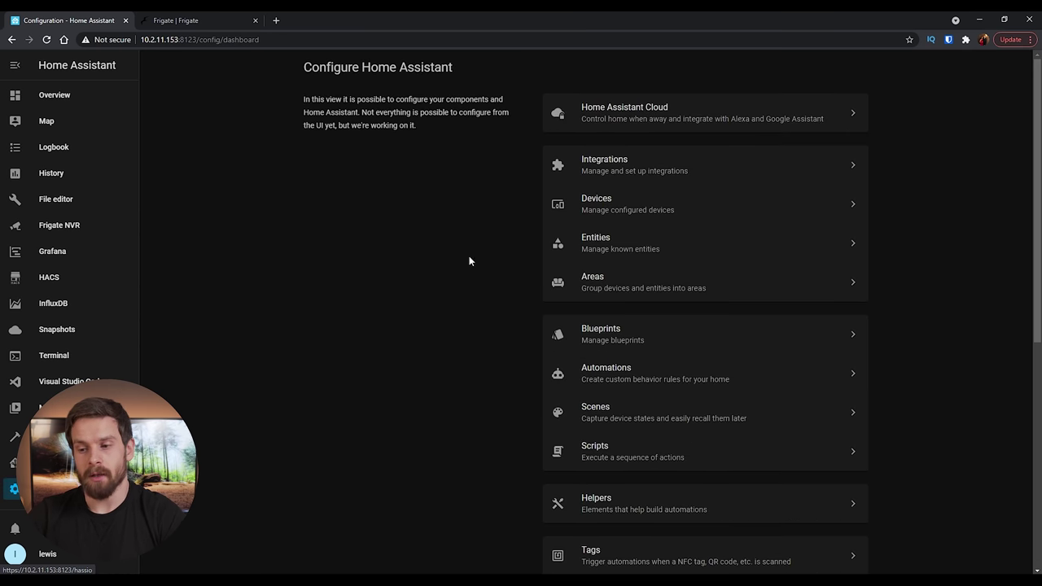
pyautogui.click(644, 169)
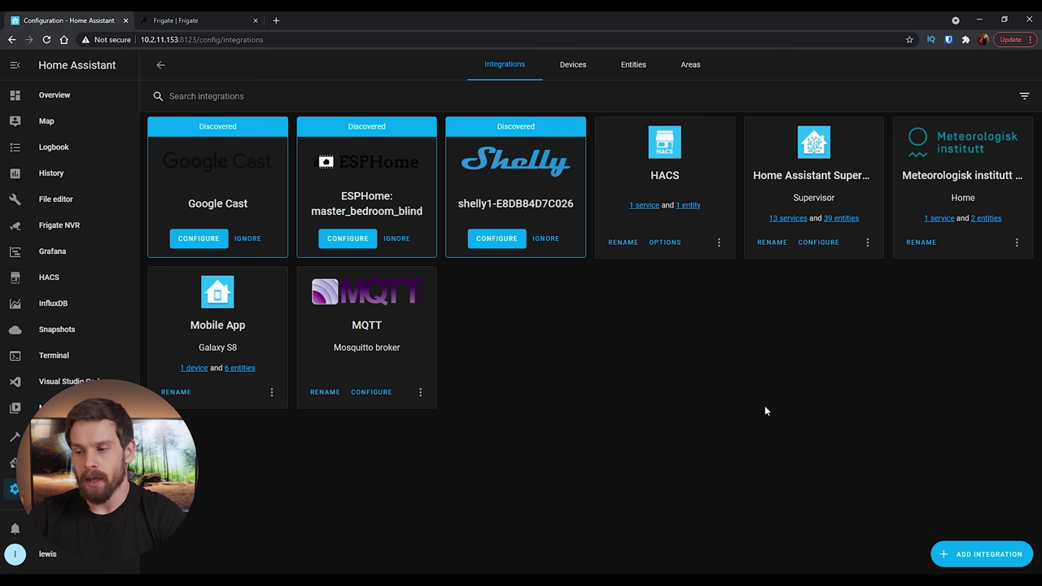
pyautogui.click(983, 555)
pyautogui.write('frig')
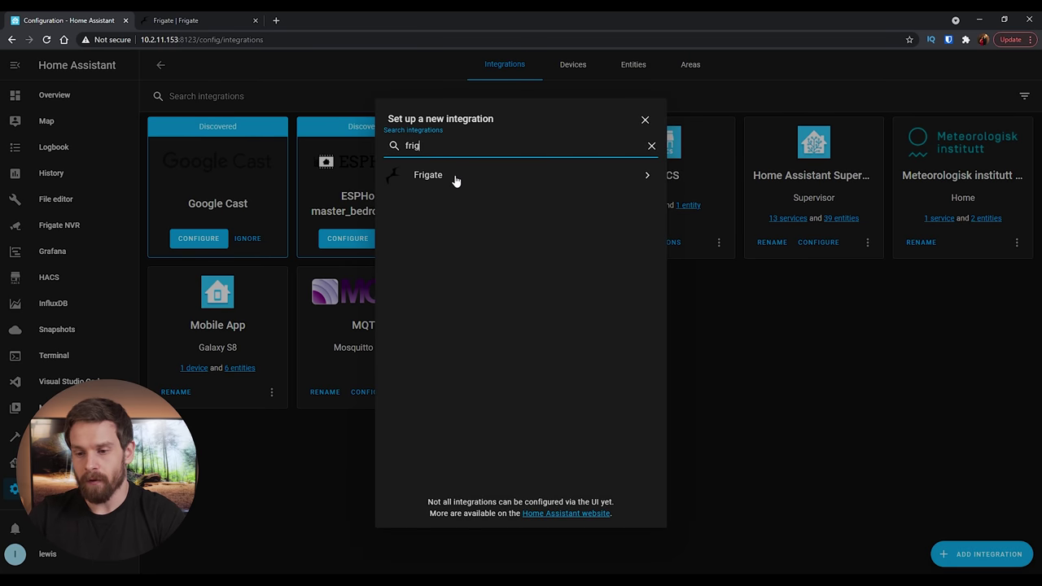
pyautogui.click(634, 187)
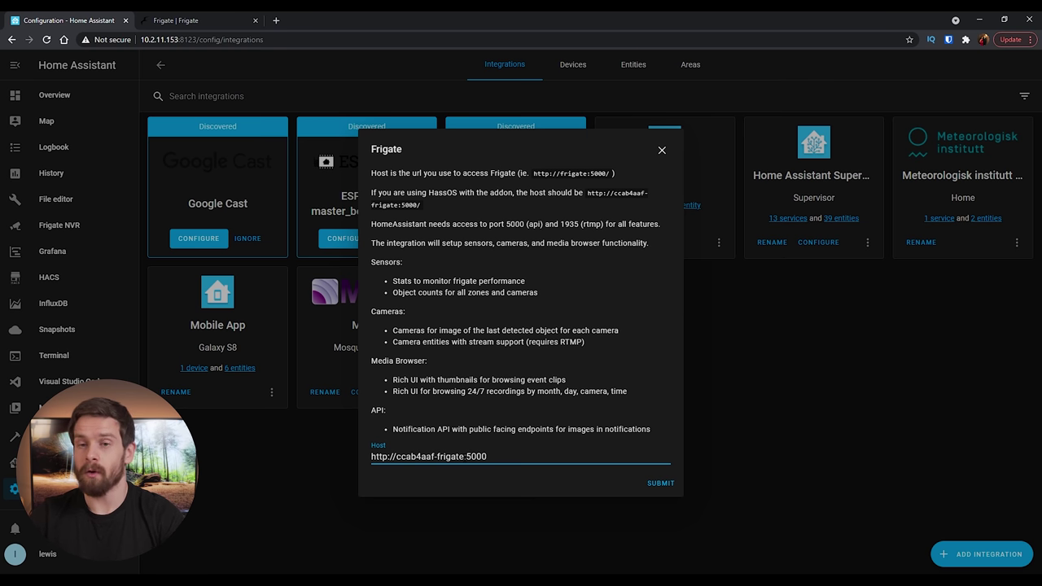
pyautogui.moveTo(464, 457); pyautogui.dragTo(397, 476)
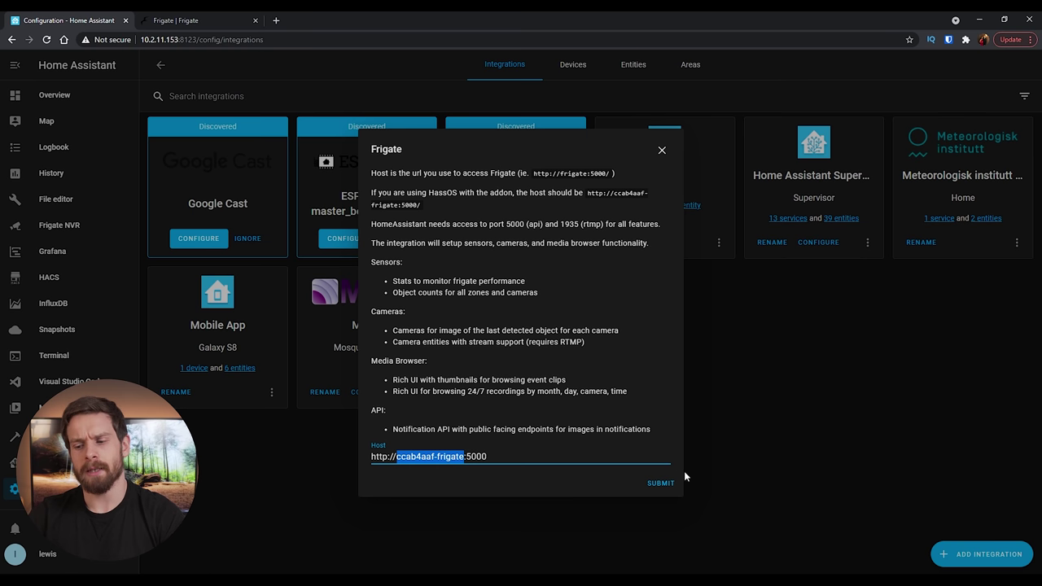
pyautogui.click(656, 489)
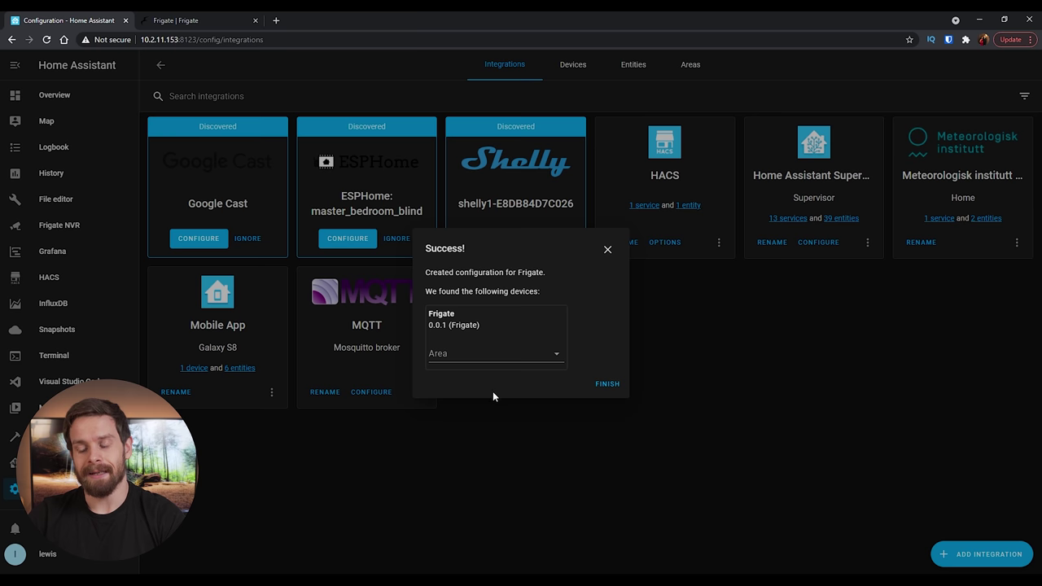
pyautogui.click(613, 389)
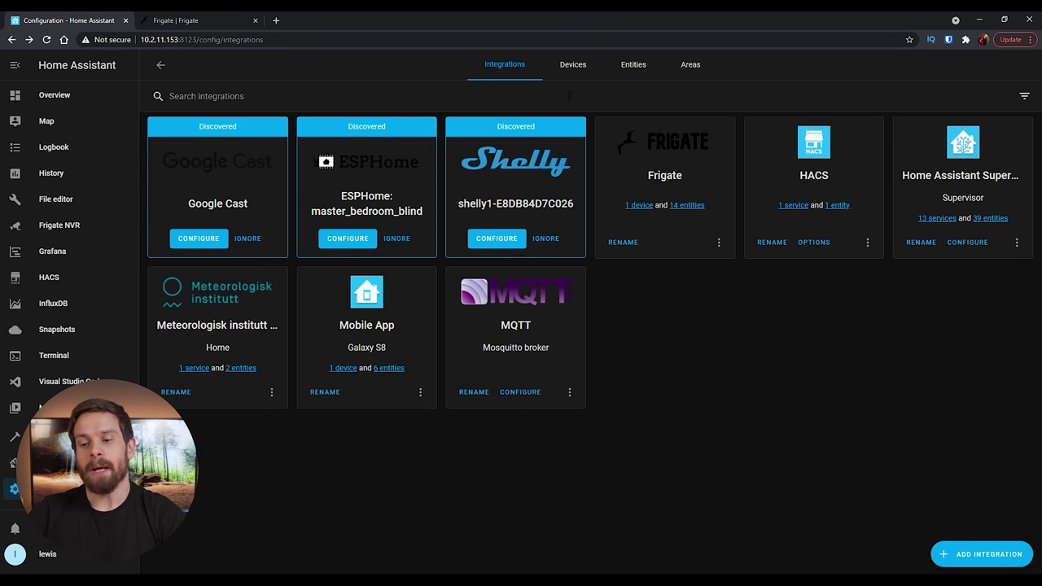
# - Open the Frigate integration's device and review the full list of its entities
pyautogui.click(638, 206)
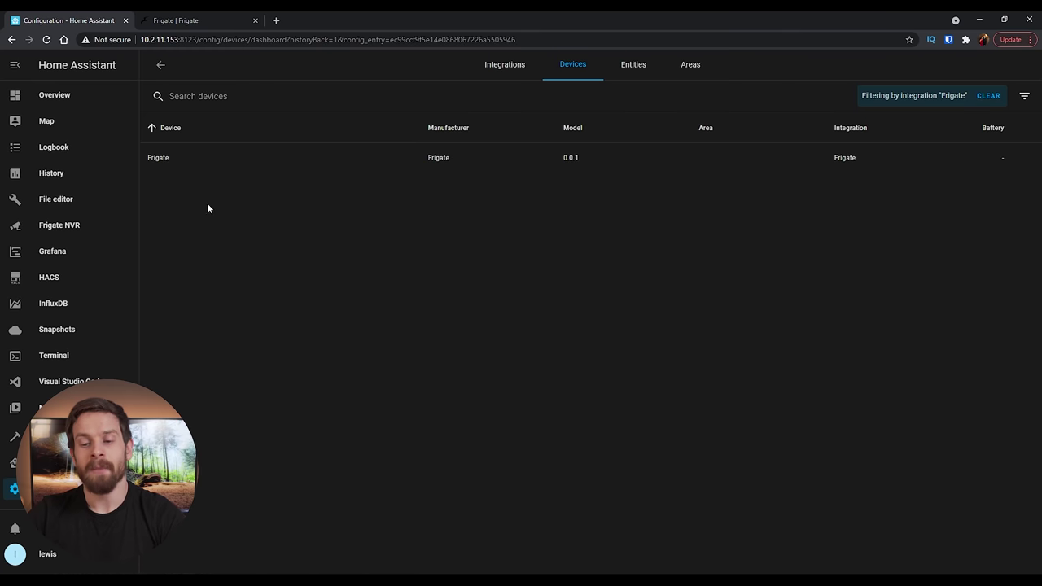
pyautogui.click(197, 157)
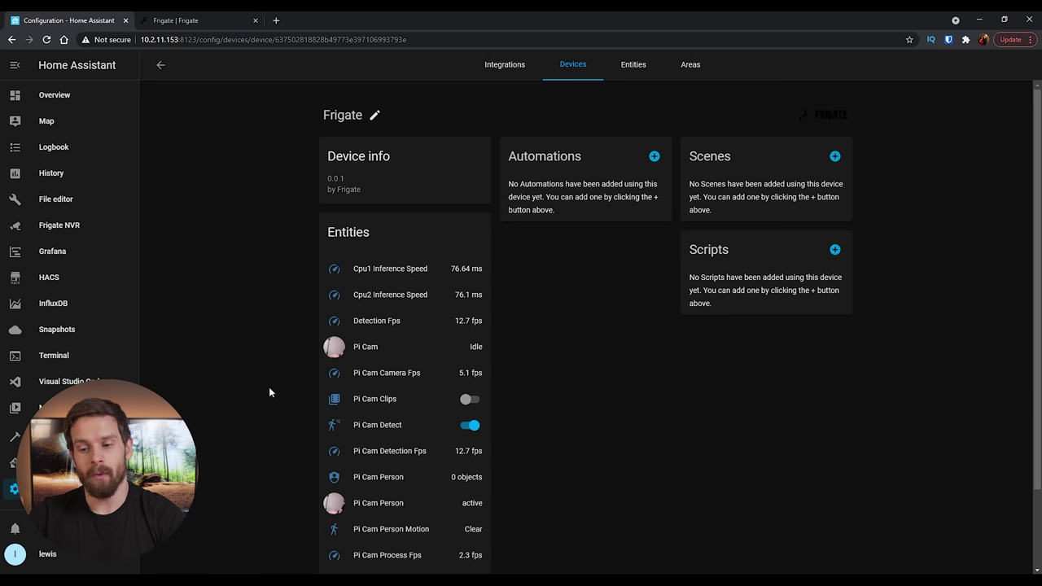
pyautogui.scroll(-1, 270, 391)
pyautogui.scroll(-1, 268, 387)
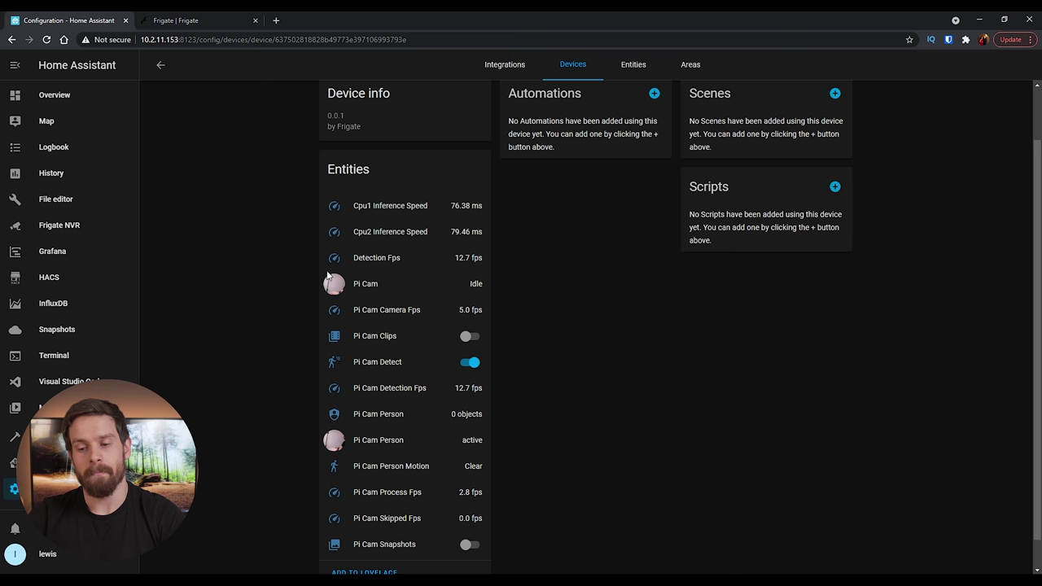
pyautogui.scroll(-1, 384, 377)
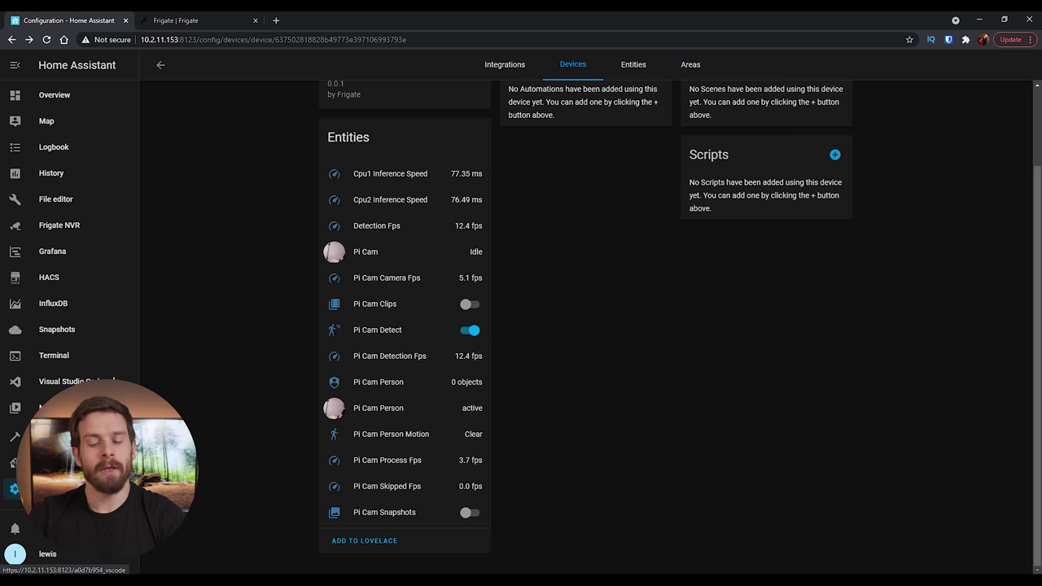
# - In frigate.yml, add an objects section with a nested track key to pi_cam, directly below its fps setting
pyautogui.click(85, 380)
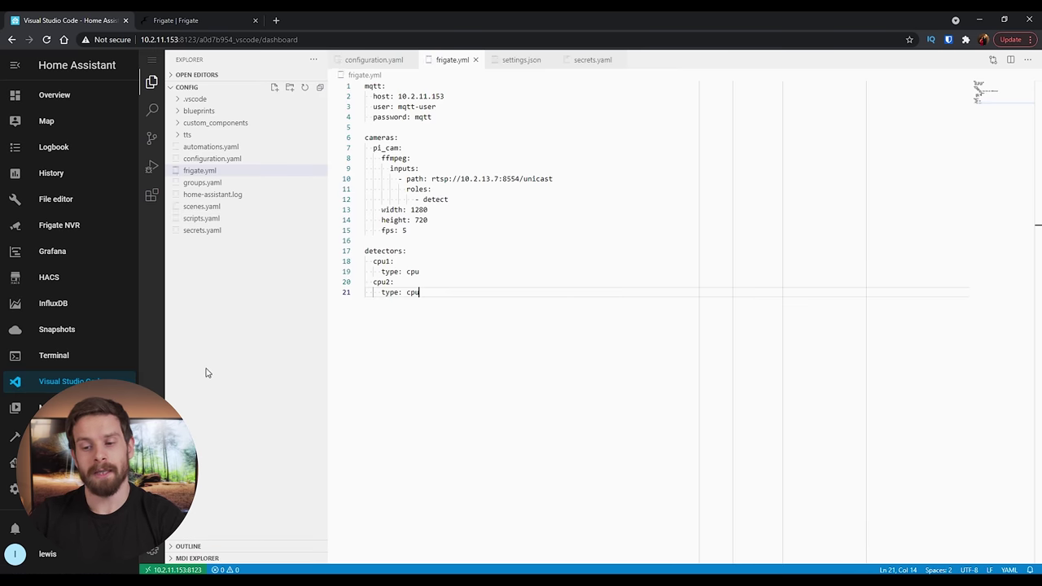
pyautogui.click(435, 230)
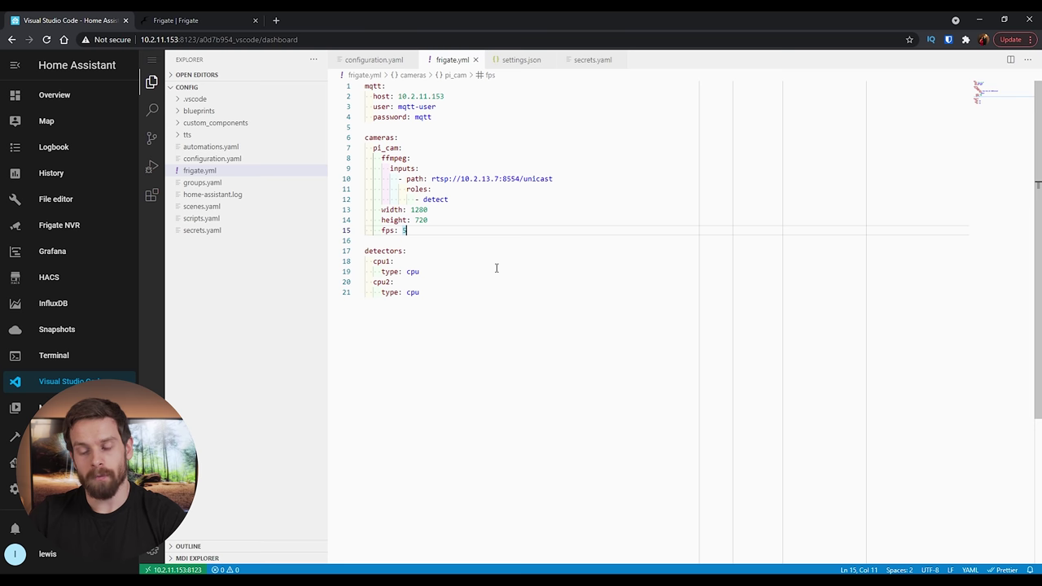
pyautogui.press('Return')
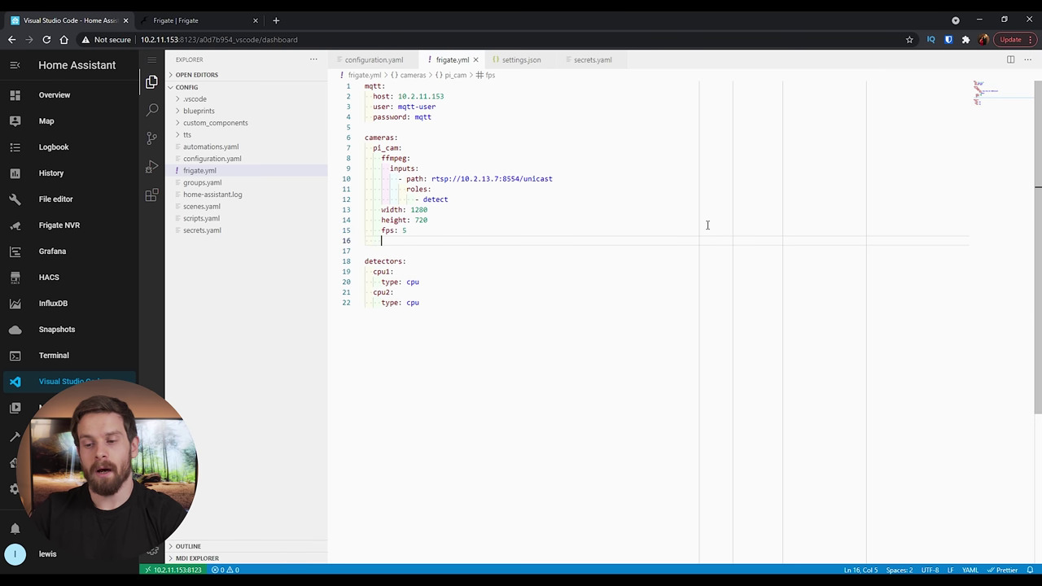
pyautogui.write('objects:')
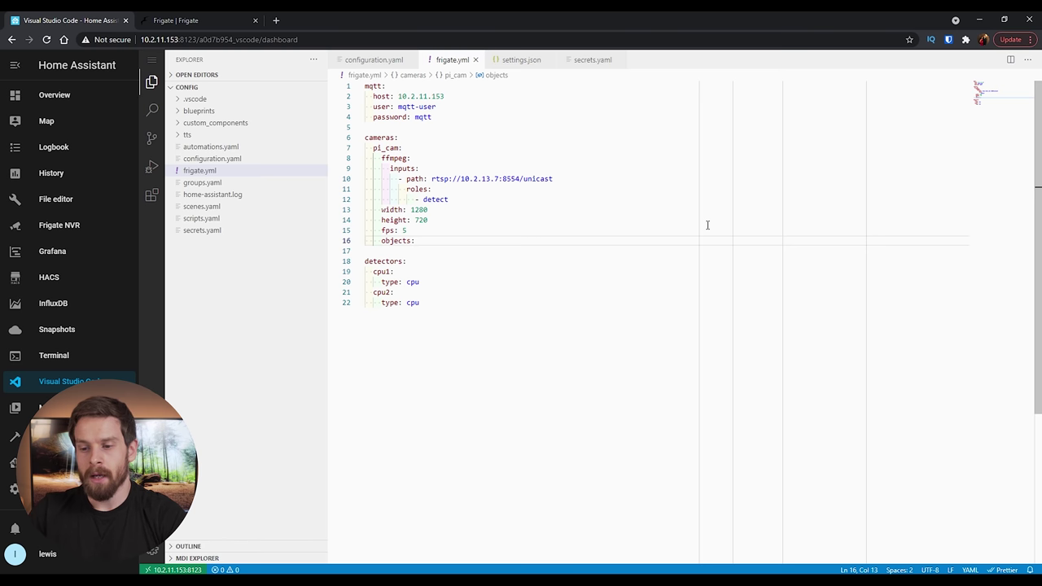
pyautogui.press('Return')
pyautogui.write('track')
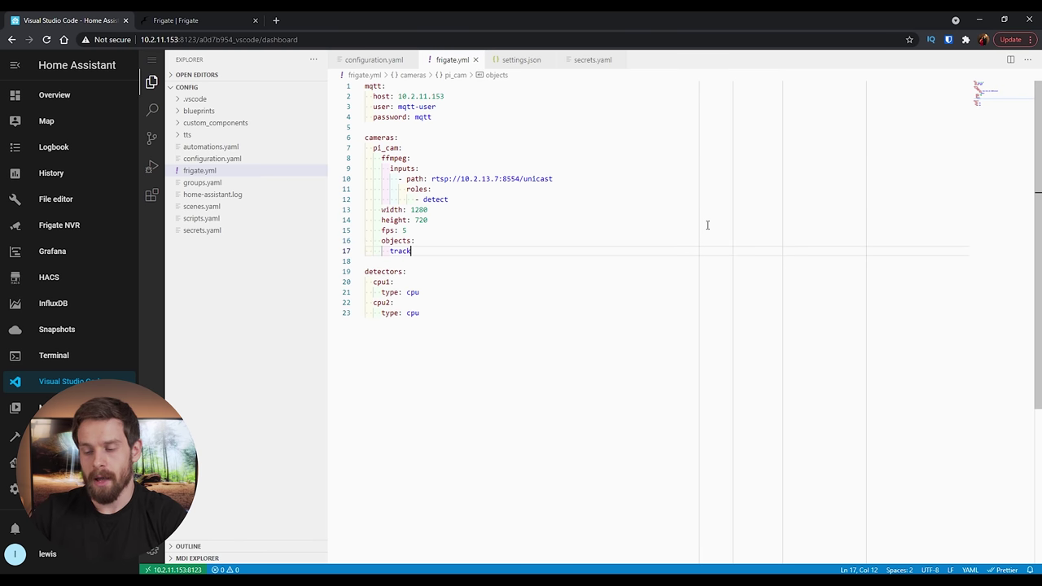
pyautogui.write(':')
pyautogui.press('Return')
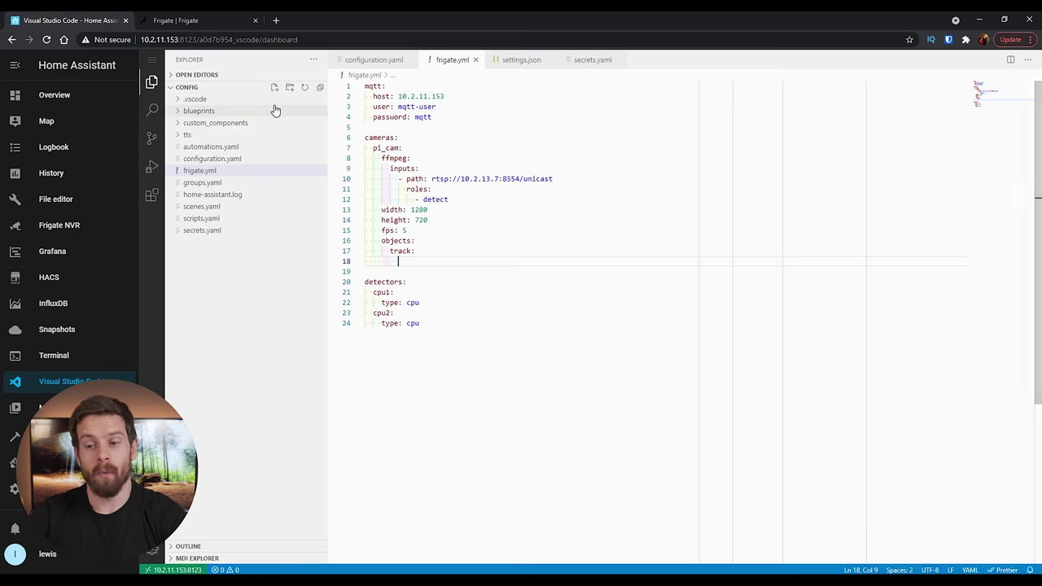
# - Examine the default available objects in the Frigate documentation for object names that can be tracked
pyautogui.click(173, 17)
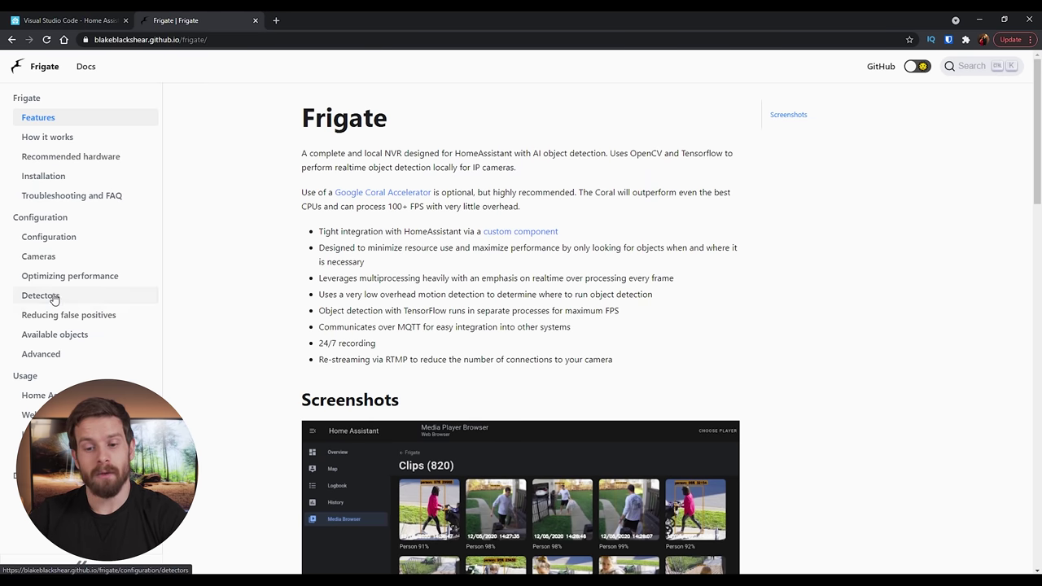
pyautogui.click(77, 336)
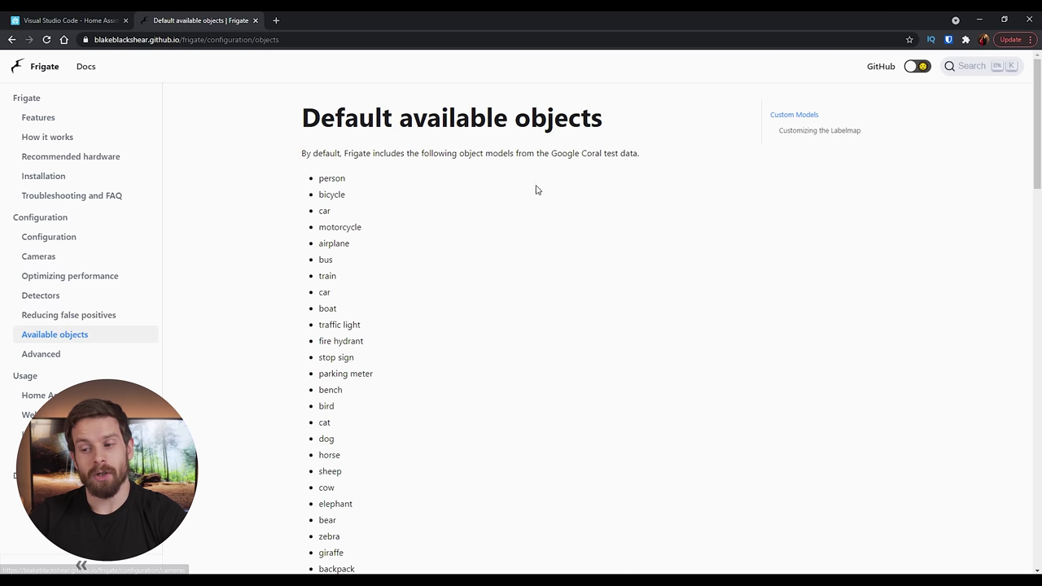
pyautogui.scroll(-12, 548, 380)
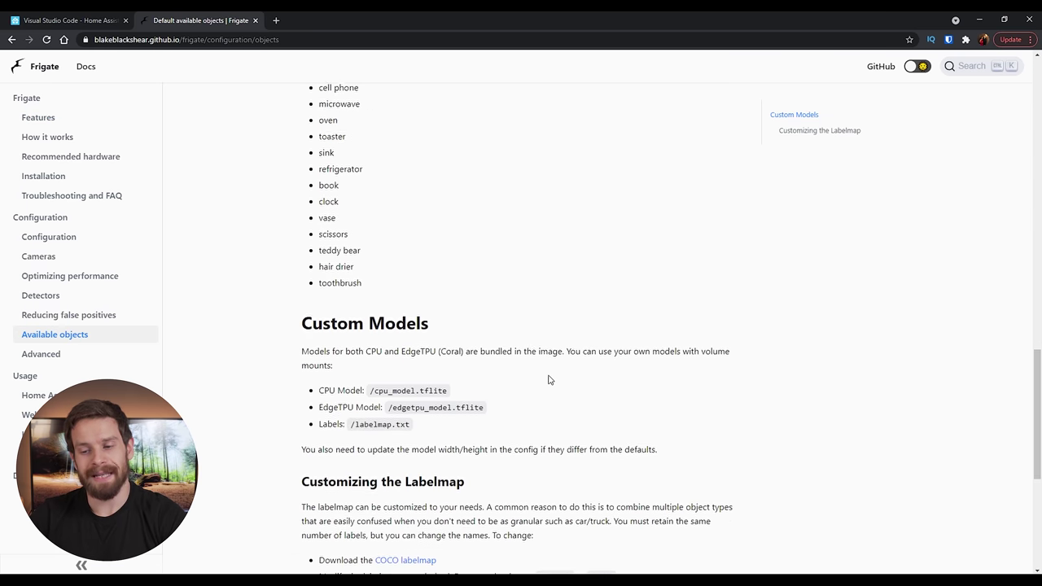
pyautogui.scroll(15, 548, 380)
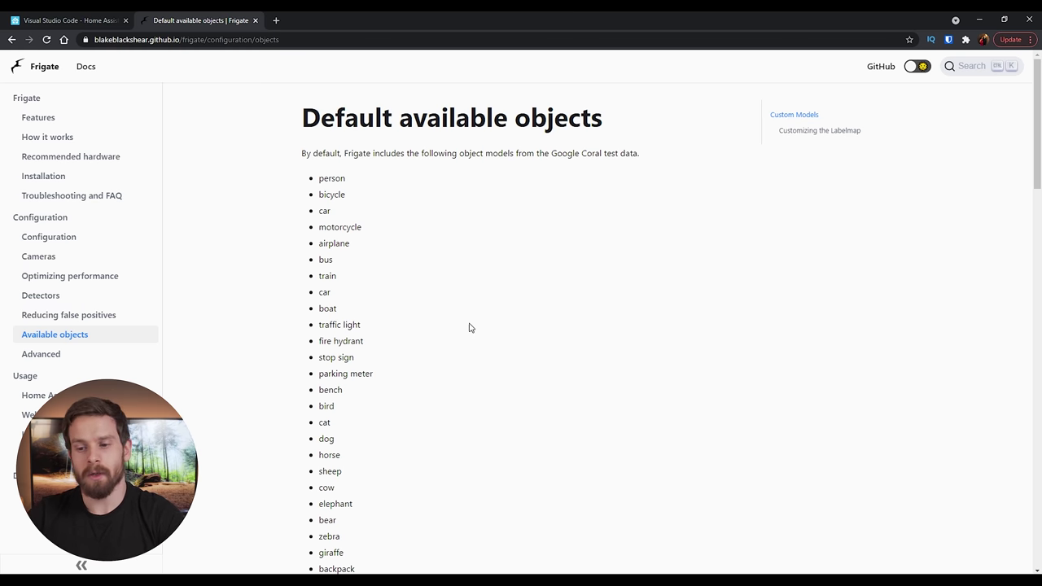
pyautogui.scroll(-3, 400, 426)
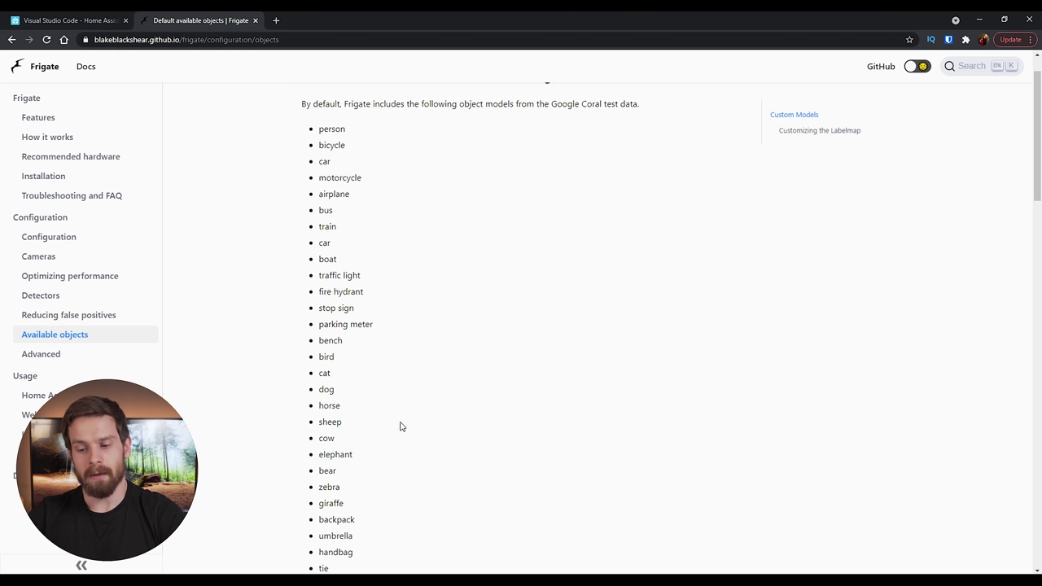
pyautogui.scroll(-3, 400, 425)
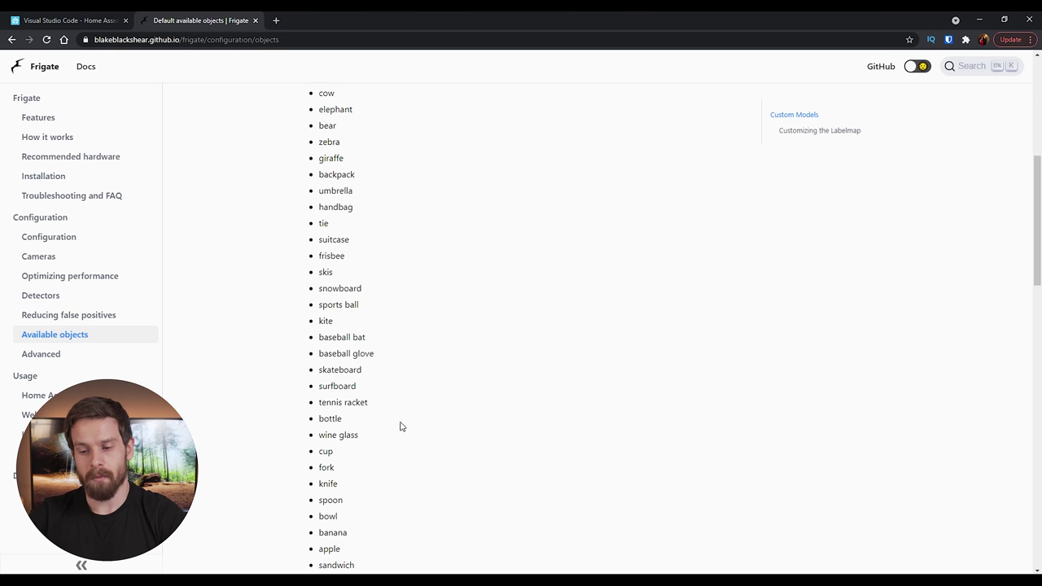
pyautogui.moveTo(335, 340); pyautogui.dragTo(324, 342)
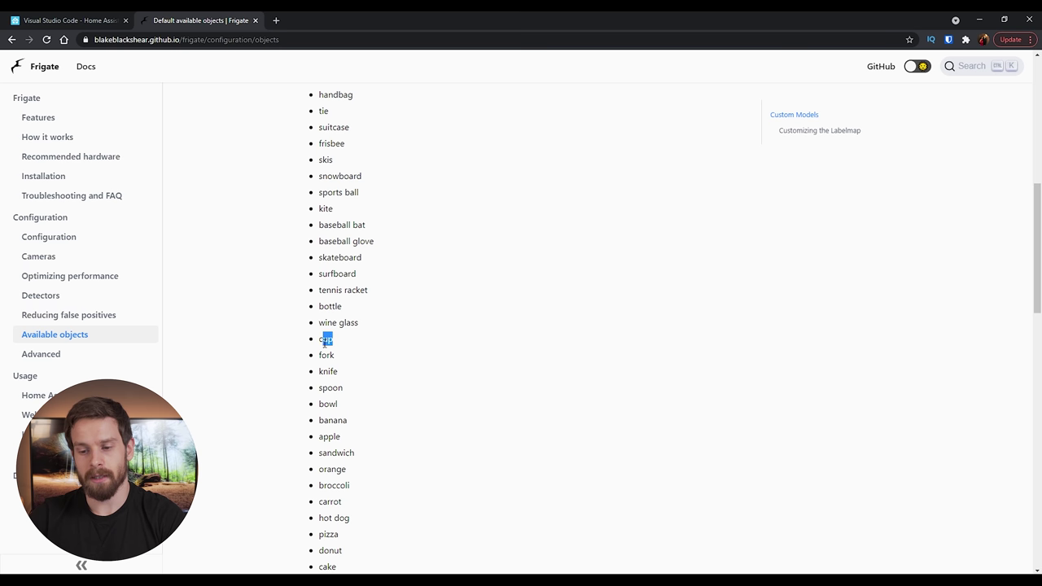
pyautogui.scroll(5, 452, 314)
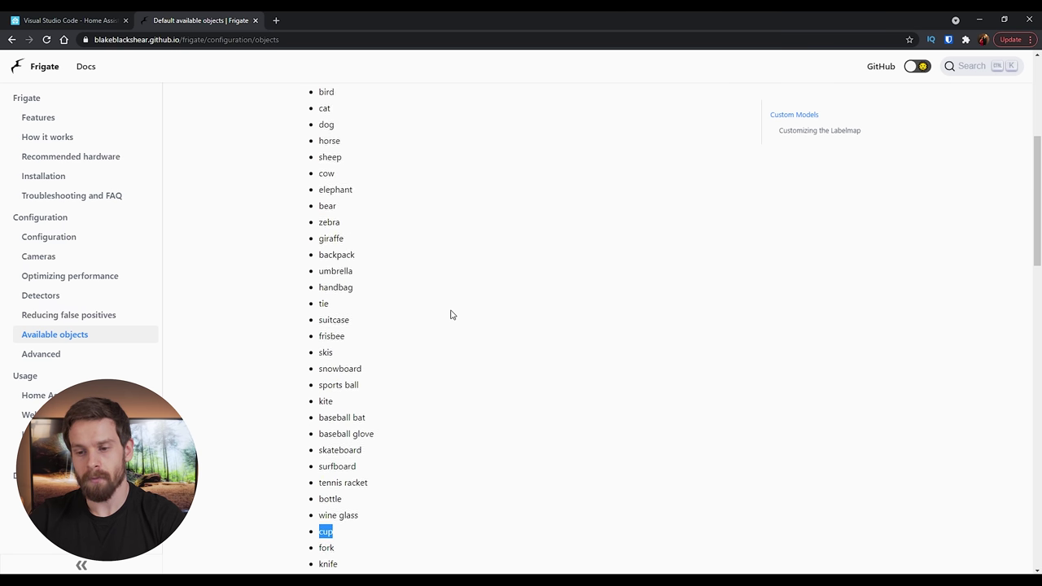
pyautogui.scroll(-11, 452, 315)
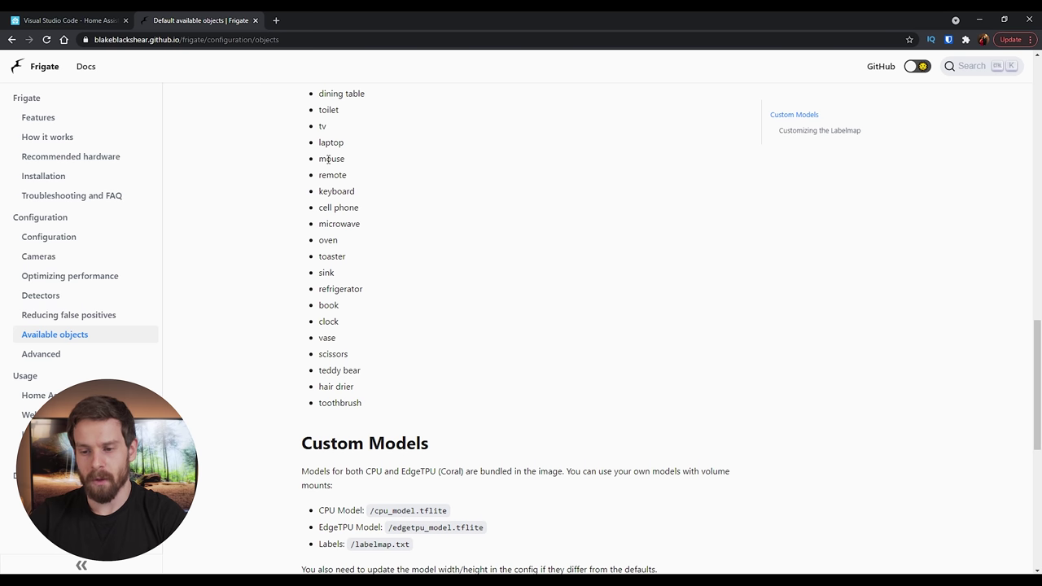
pyautogui.scroll(2, 329, 158)
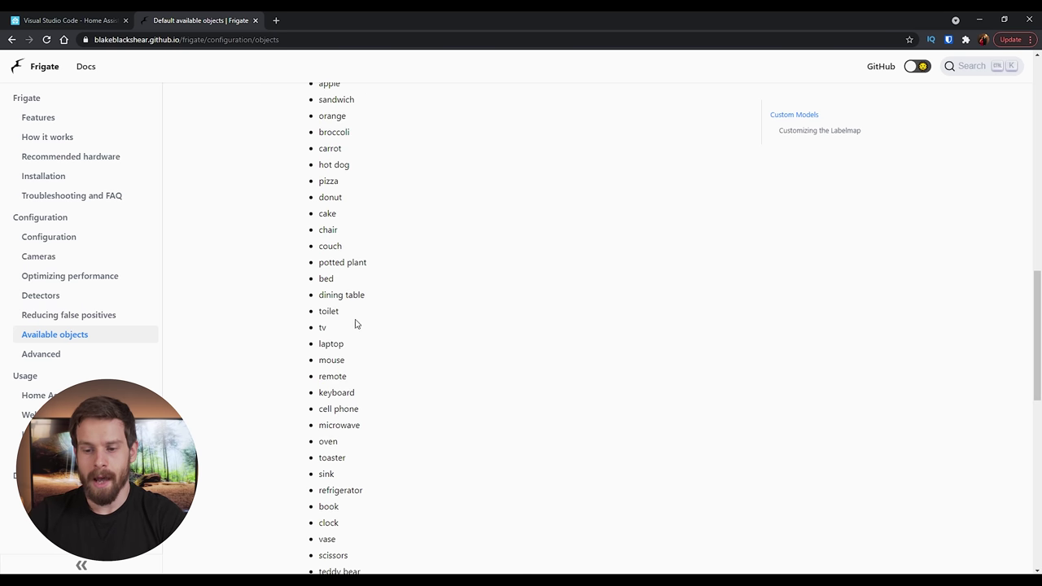
pyautogui.scroll(3, 399, 192)
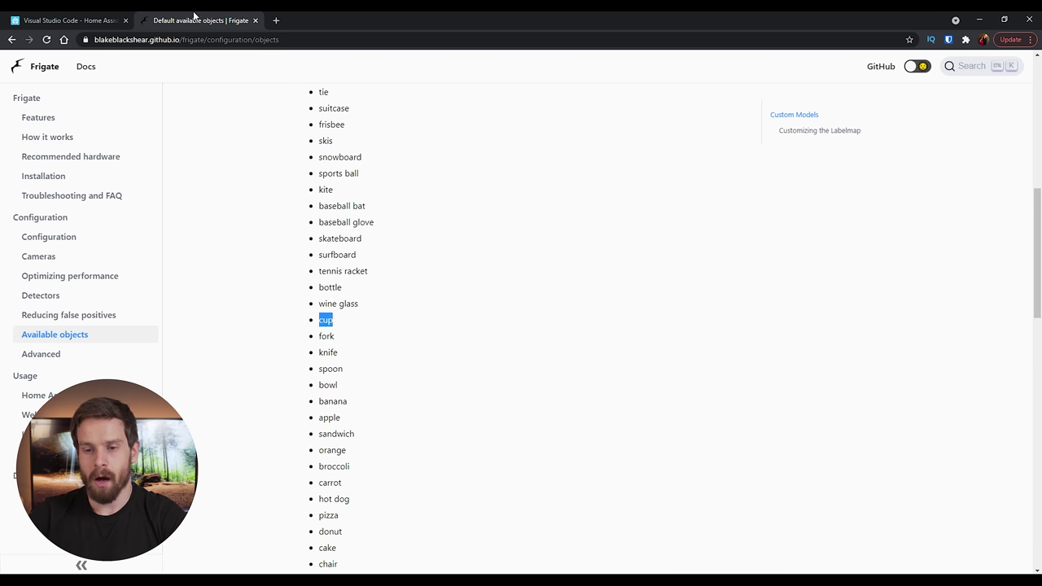
# - List person, cup and mouse as the tracked objects under pi_cam's track key in frigate.yml
pyautogui.click(84, 15)
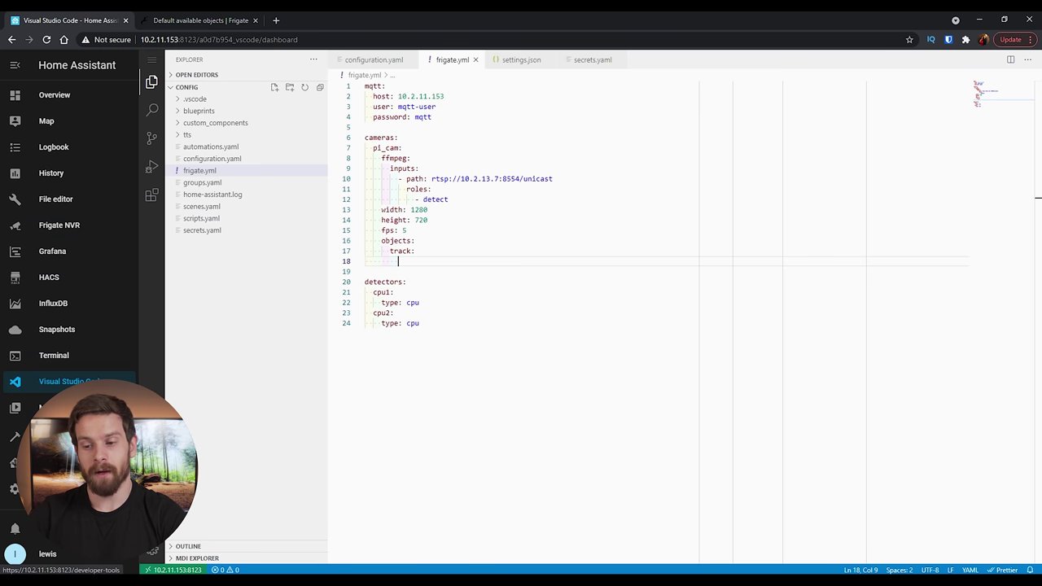
pyautogui.write('- c')
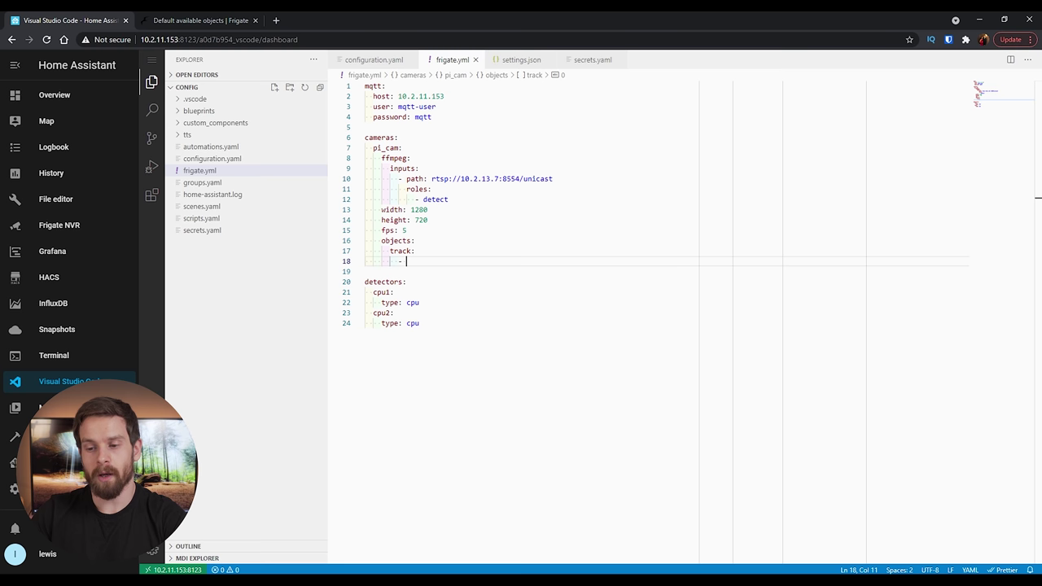
pyautogui.write(':')
pyautogui.press('Return')
pyautogui.write('- cup')
pyautogui.press('Return')
pyautogui.write('- ')
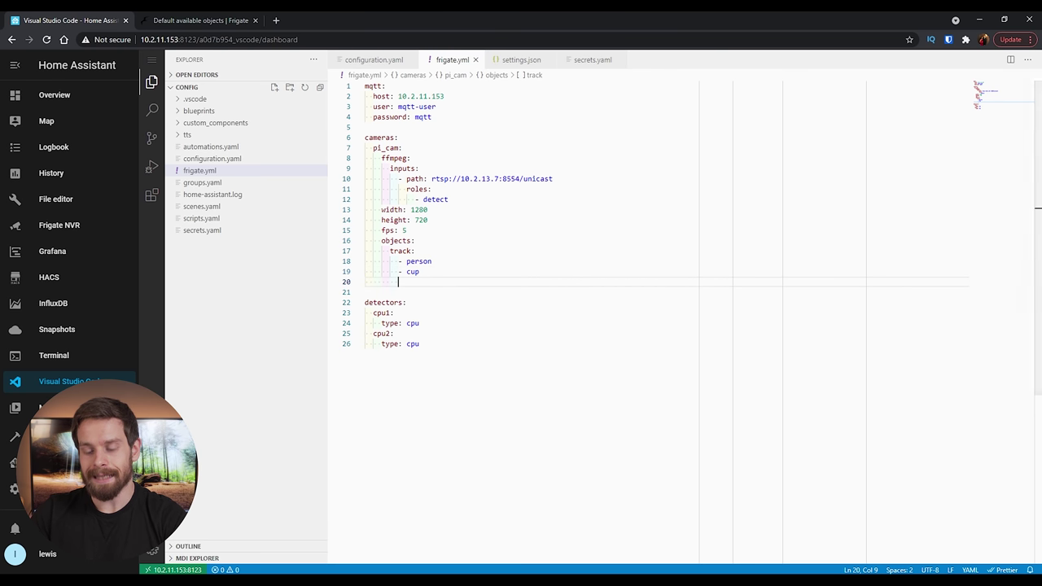
pyautogui.write('mouse')
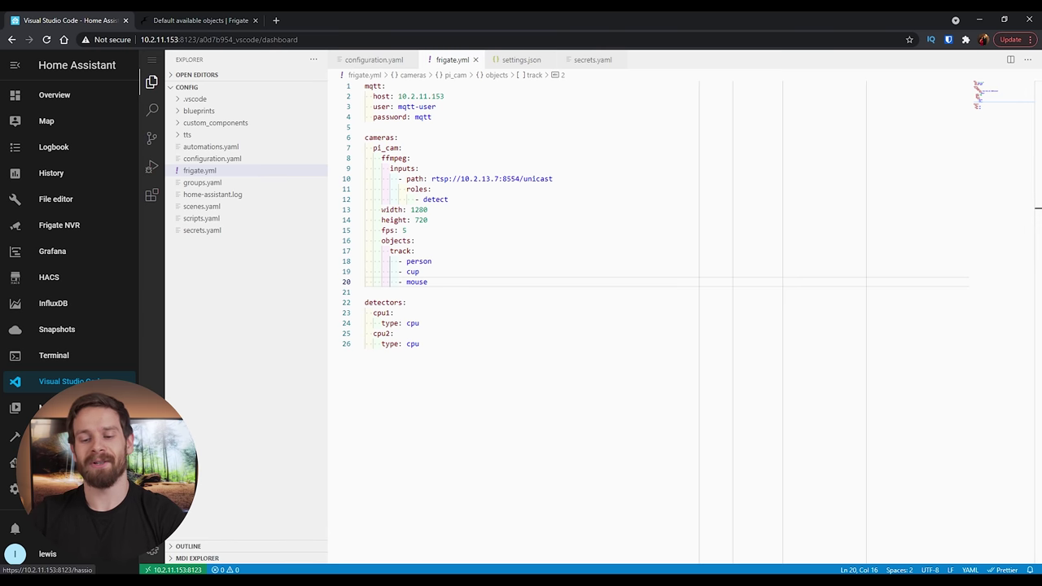
# - Restart the Frigate NVR add-on and refresh its log to check the startup
pyautogui.click(14, 463)
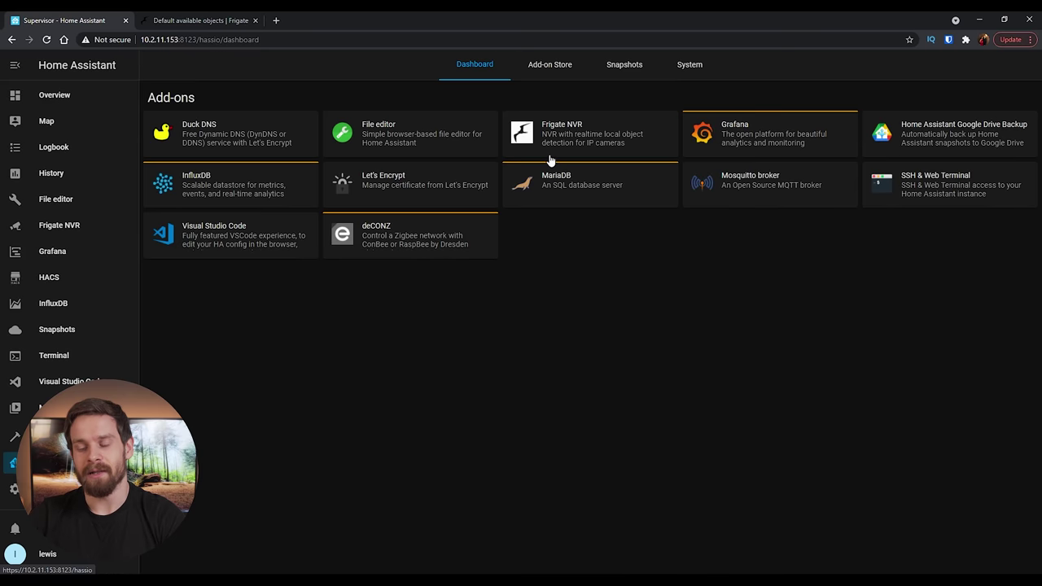
pyautogui.click(550, 158)
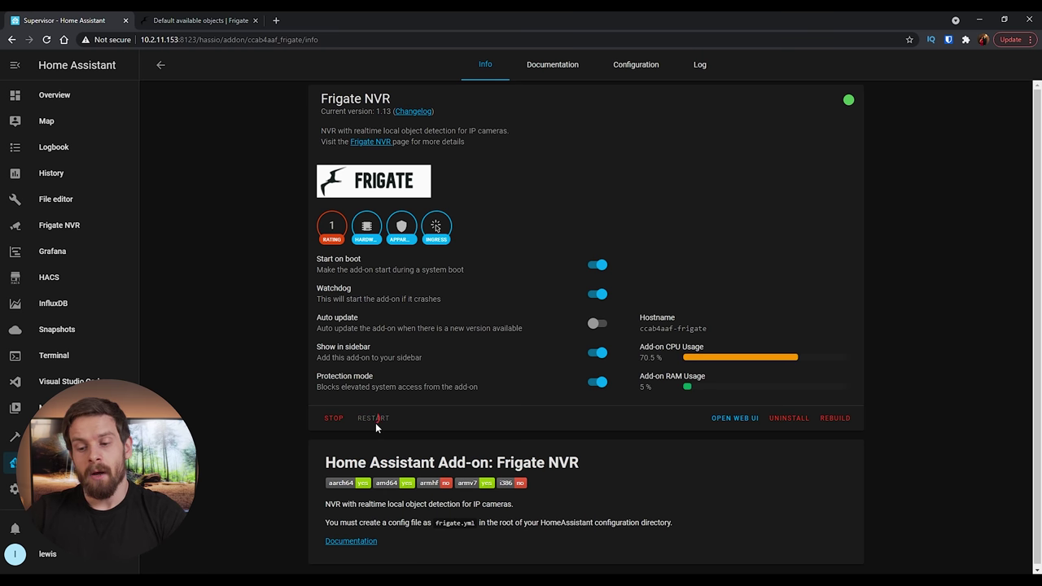
pyautogui.click(702, 67)
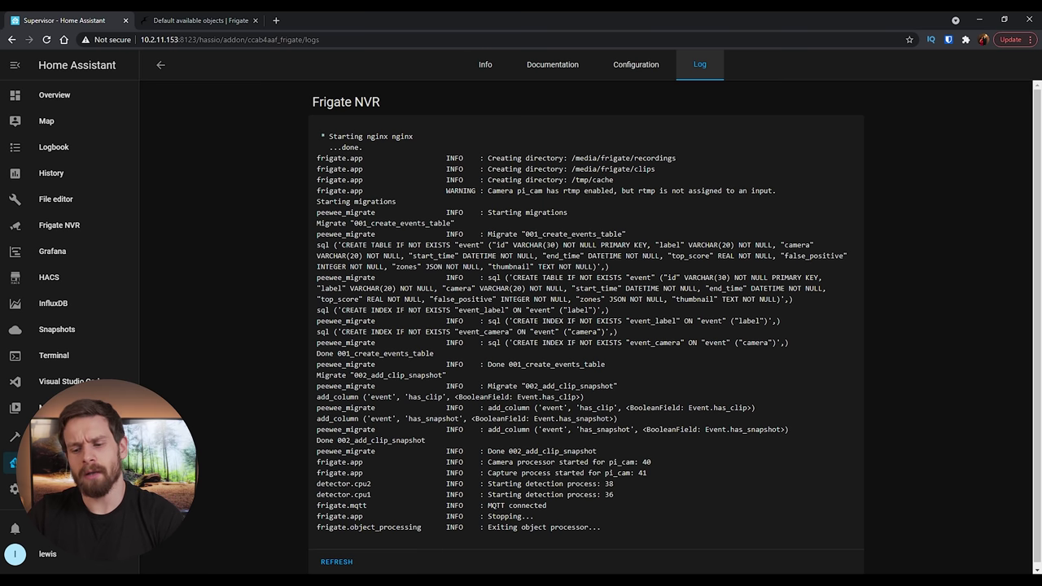
pyautogui.click(337, 562)
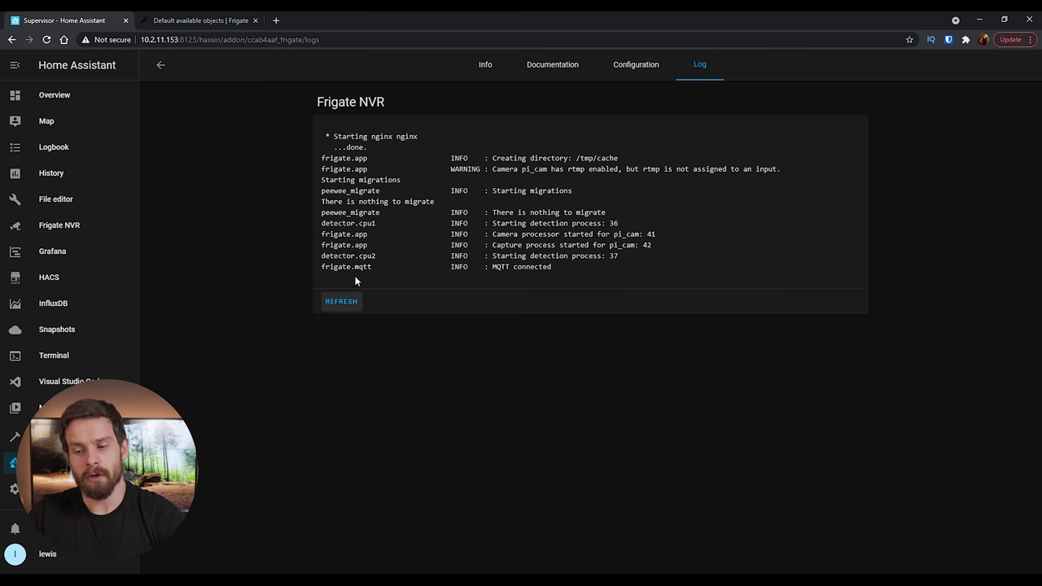
pyautogui.click(341, 302)
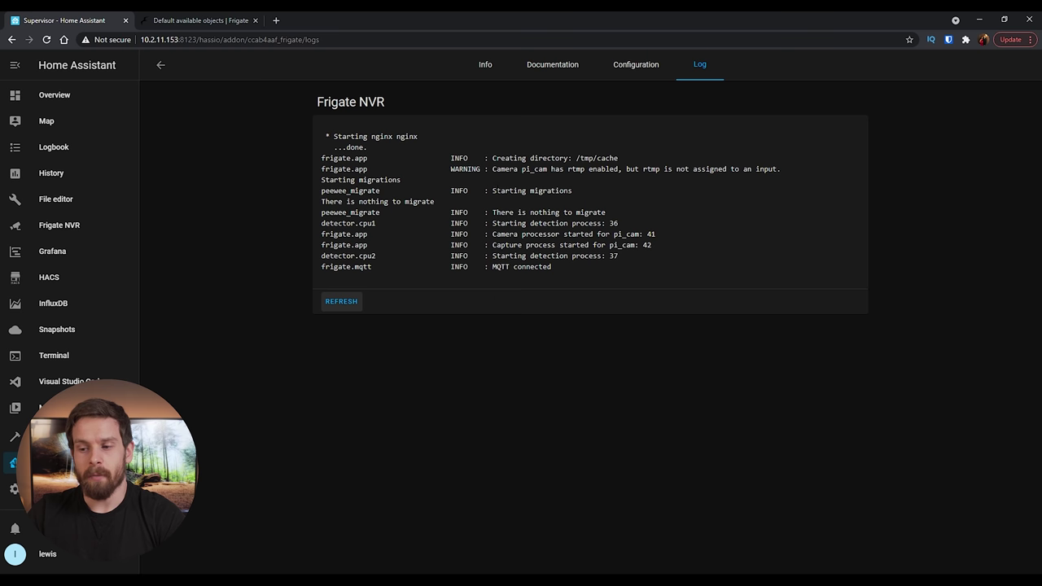
# - Examine pi_cam's live view in Frigate NVR, including object detections and its tracked objects
pyautogui.click(75, 225)
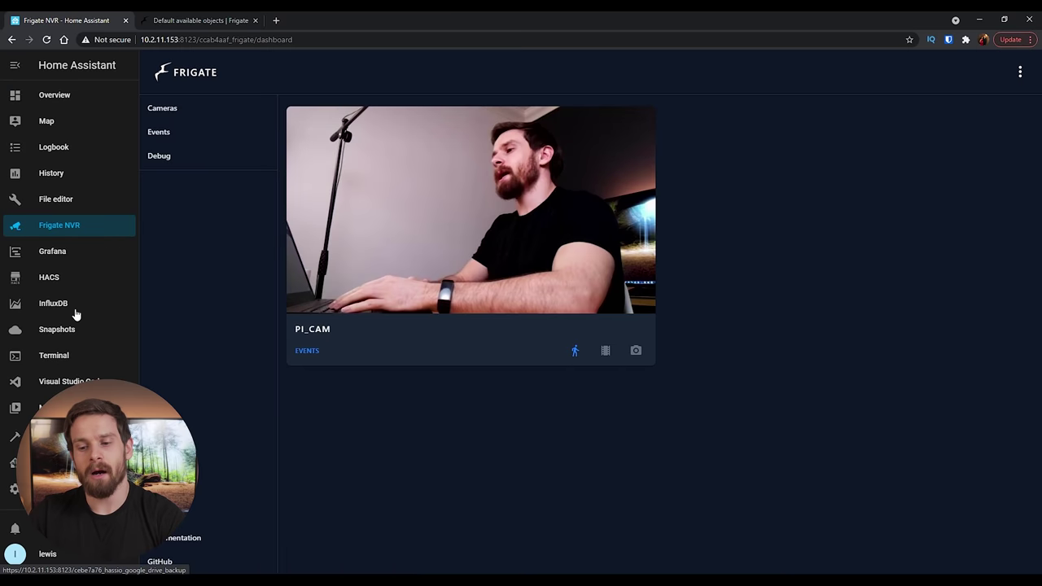
pyautogui.click(459, 272)
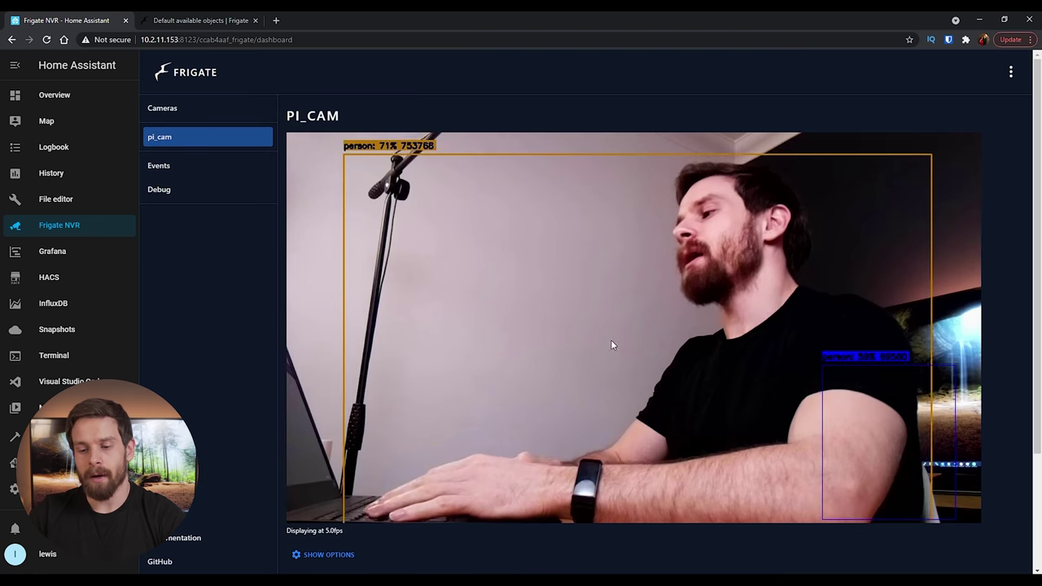
pyautogui.scroll(-2, 498, 392)
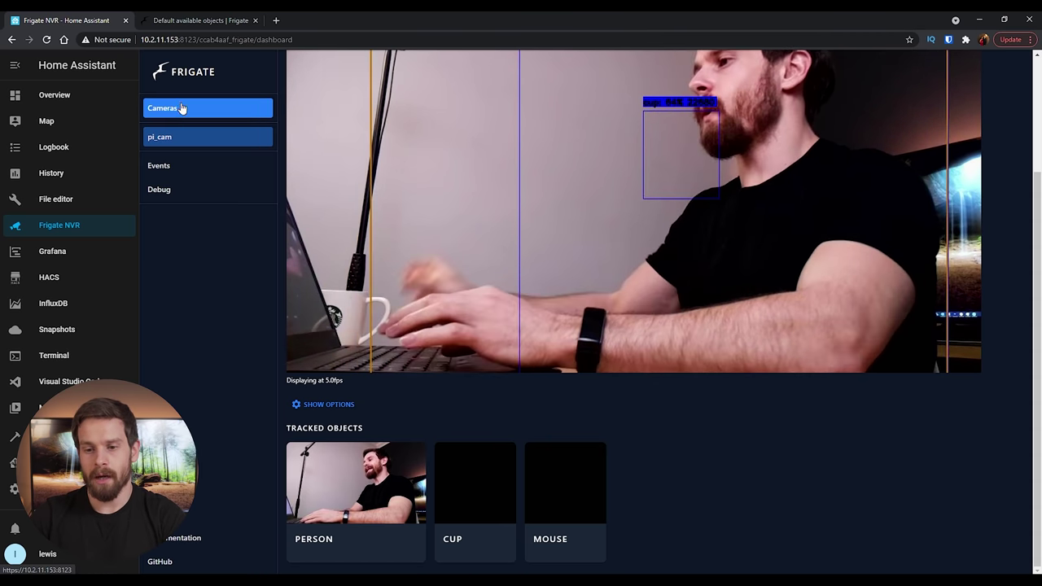
pyautogui.click(182, 109)
pyautogui.click(492, 235)
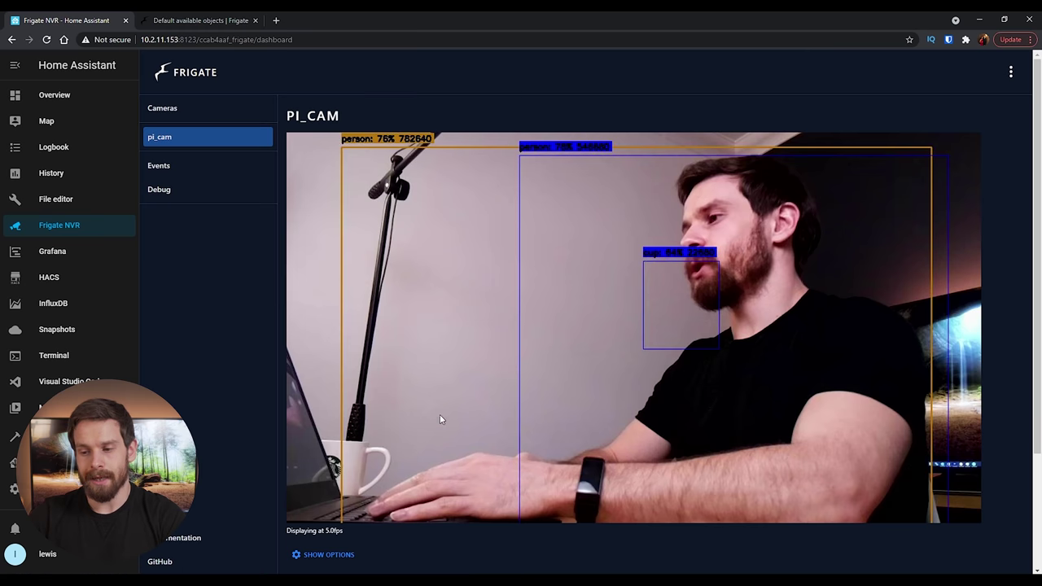
pyautogui.scroll(-3, 440, 420)
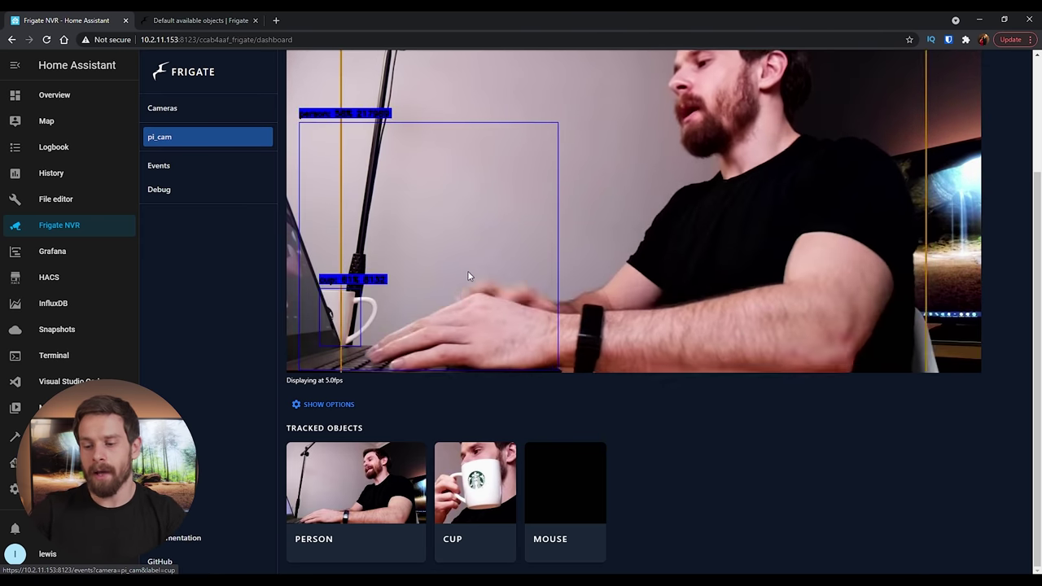
# - View pi_cam's events for the person object and for the cup object from its tracked objects
pyautogui.click(358, 482)
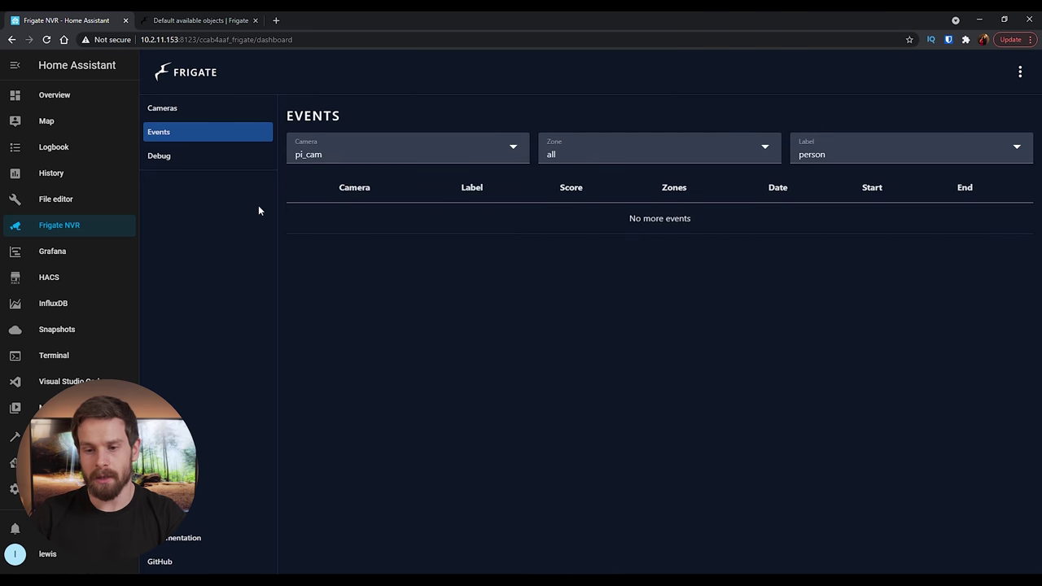
pyautogui.click(160, 107)
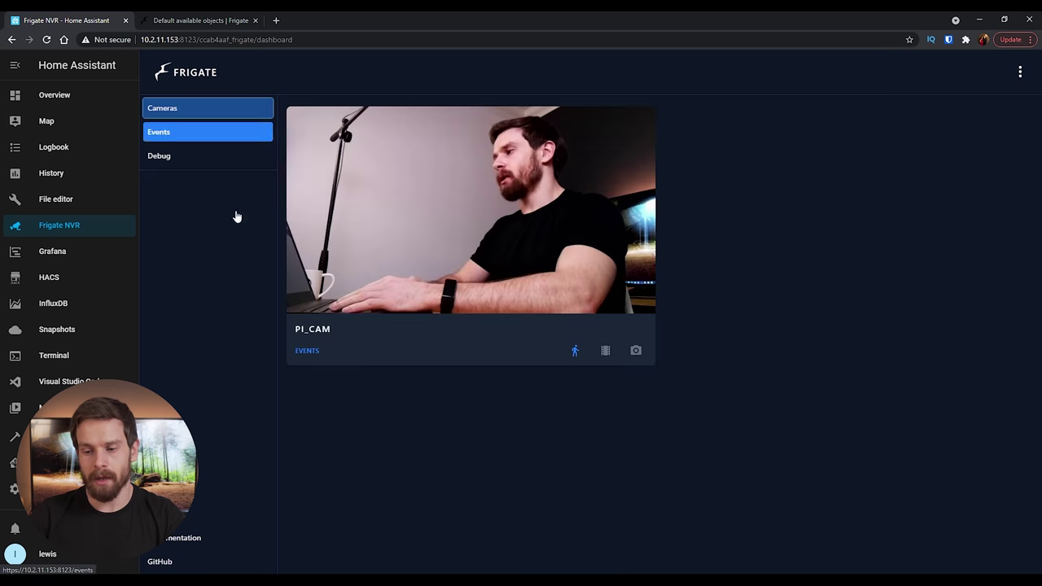
pyautogui.click(431, 187)
pyautogui.scroll(-2, 456, 422)
pyautogui.click(489, 496)
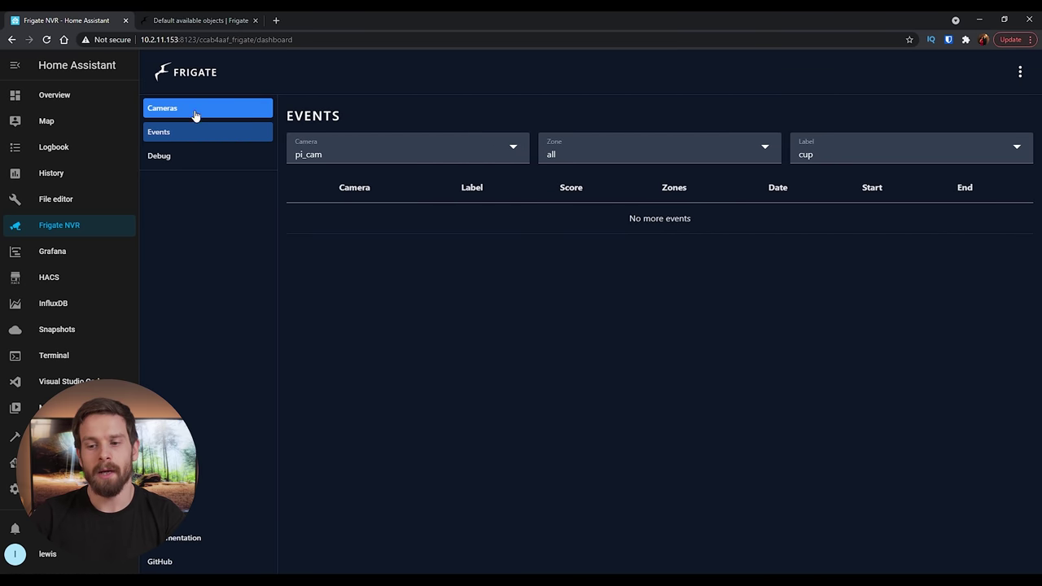
# - Filter pi_cam's events by the mouse, cup and person labels in turn
pyautogui.click(894, 154)
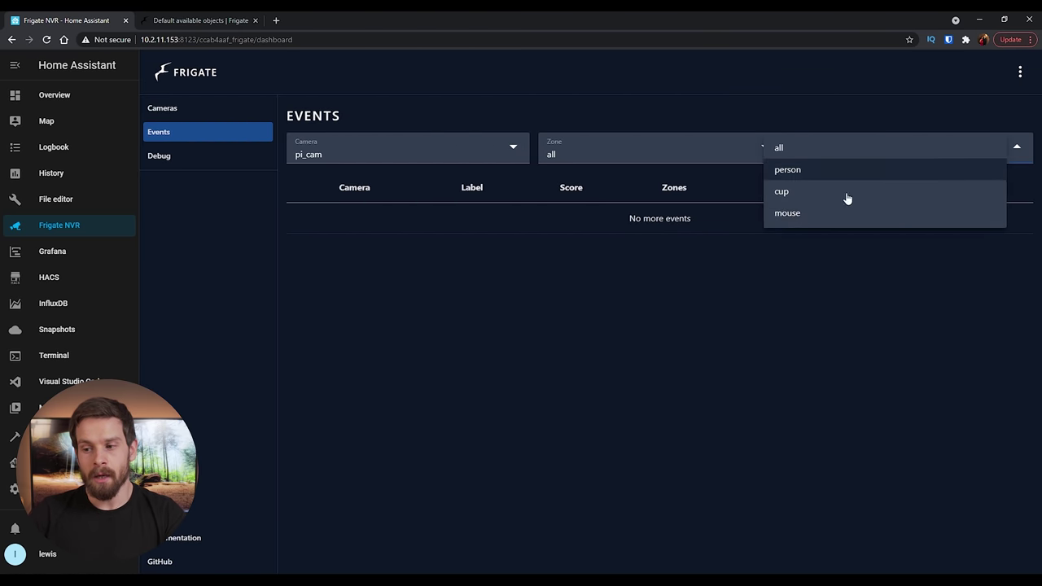
pyautogui.click(820, 218)
pyautogui.click(823, 136)
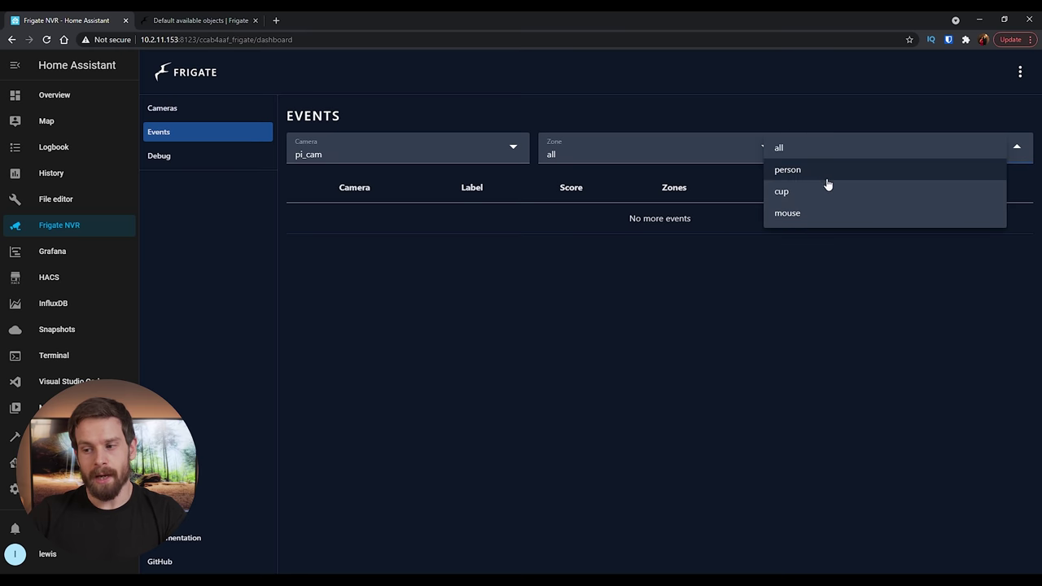
pyautogui.click(828, 191)
pyautogui.click(807, 140)
pyautogui.click(788, 169)
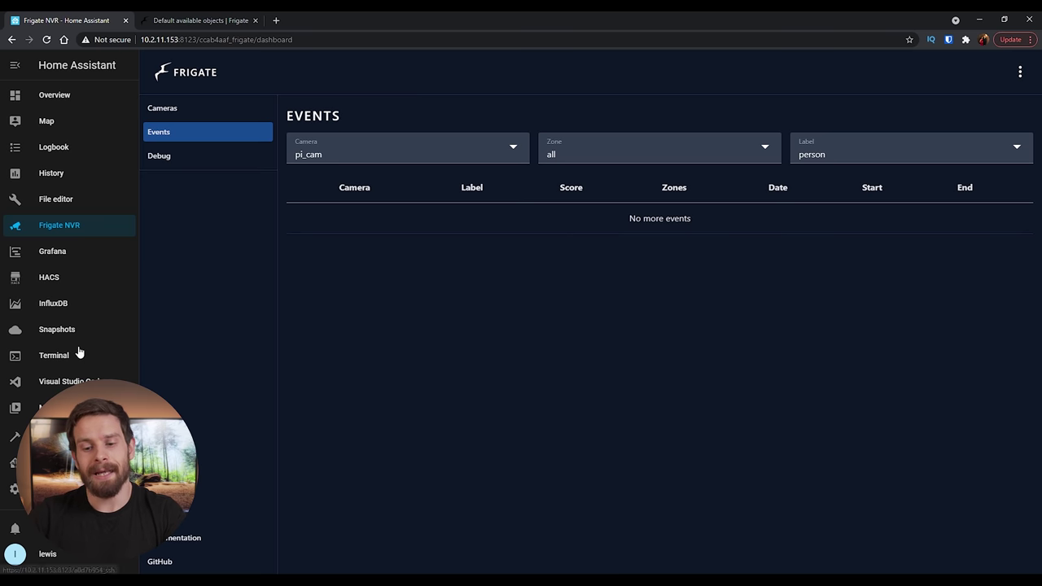
# - In frigate.yml, add a clips role below detect in pi_cam's input roles
pyautogui.click(81, 381)
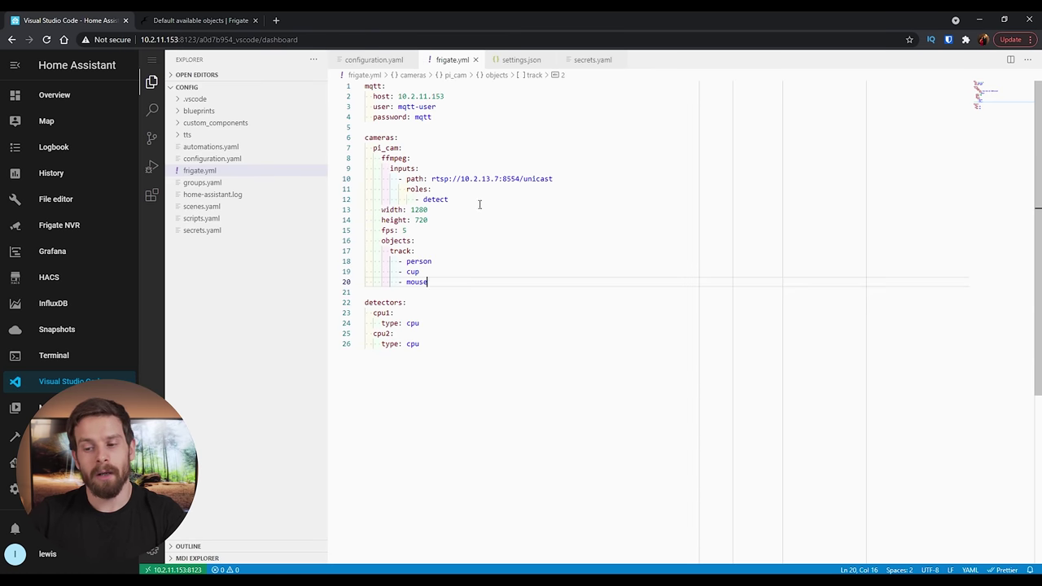
pyautogui.moveTo(406, 188)
pyautogui.mouseDown()
pyautogui.moveTo(477, 203)
pyautogui.moveTo(416, 210)
pyautogui.moveTo(416, 200)
pyautogui.mouseUp()
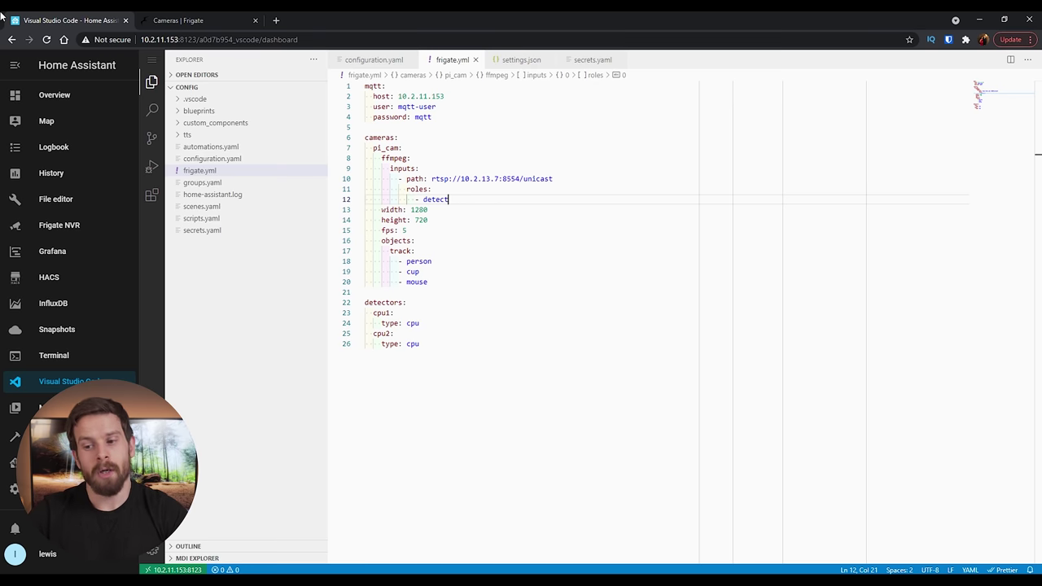
pyautogui.press('BackSpace')
pyautogui.write('t')
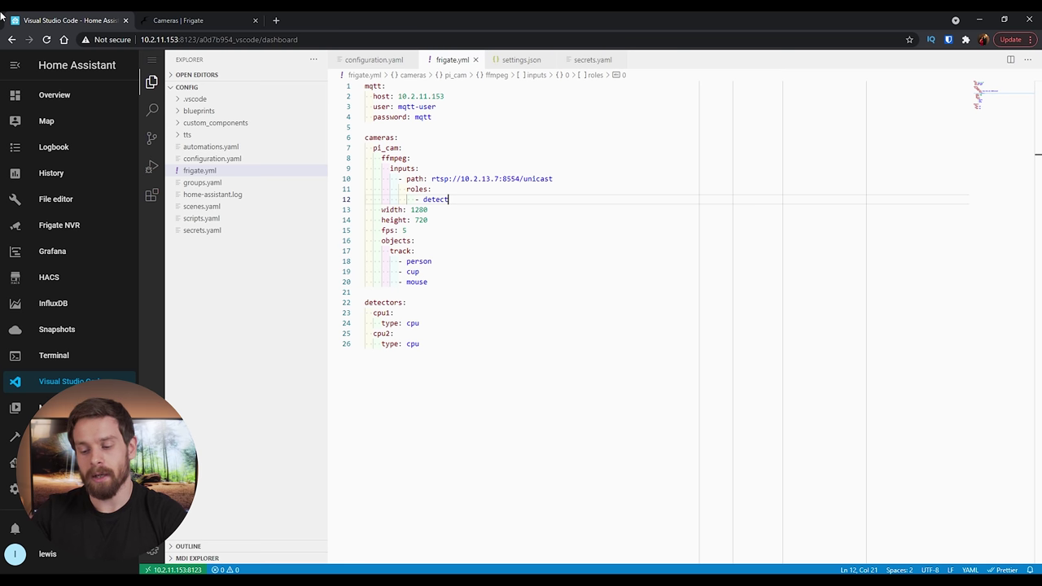
pyautogui.press('Return')
pyautogui.write('- ')
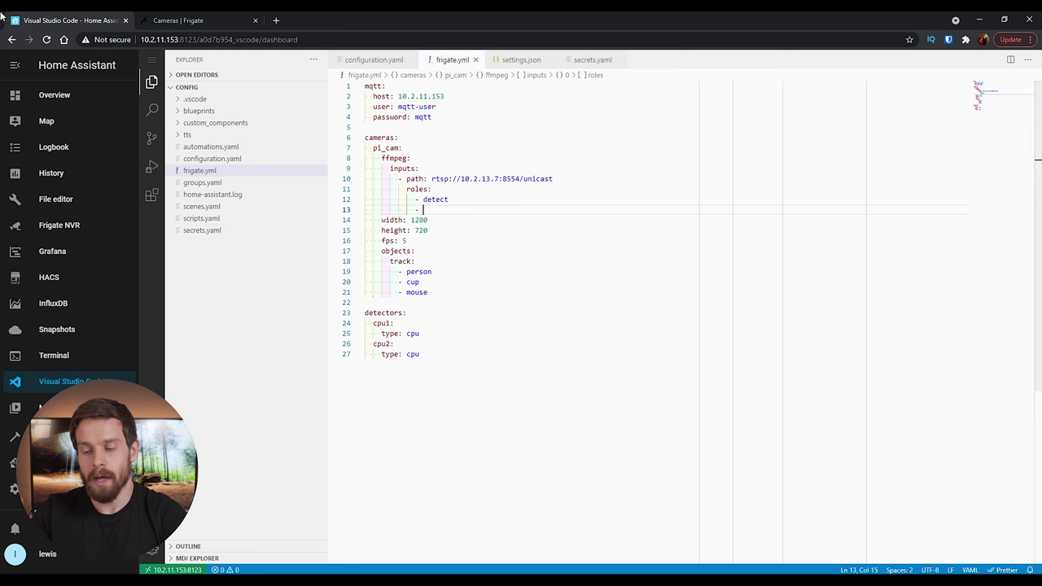
pyautogui.write('clips')
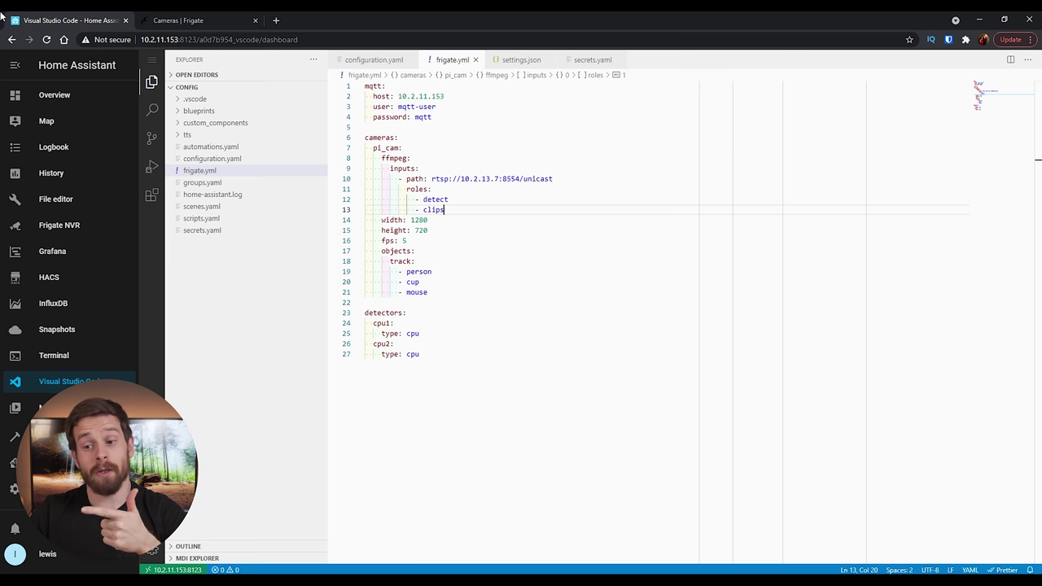
# - Add a snapshots section to pi_cam in frigate.yml, below its tracked objects and level with the objects key
pyautogui.press('Down')
pyautogui.press('Down')
pyautogui.press('Down')
pyautogui.press('Down')
pyautogui.press('Down')
pyautogui.press('Down')
pyautogui.press('Down')
pyautogui.press('Down')
pyautogui.press('Return')
pyautogui.press('BackSpace')
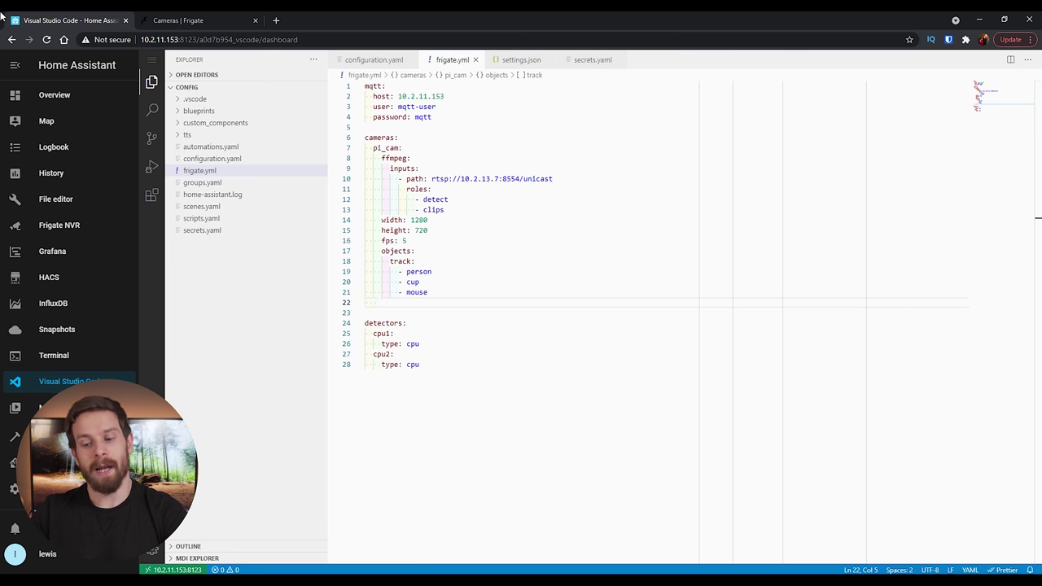
pyautogui.write('sna')
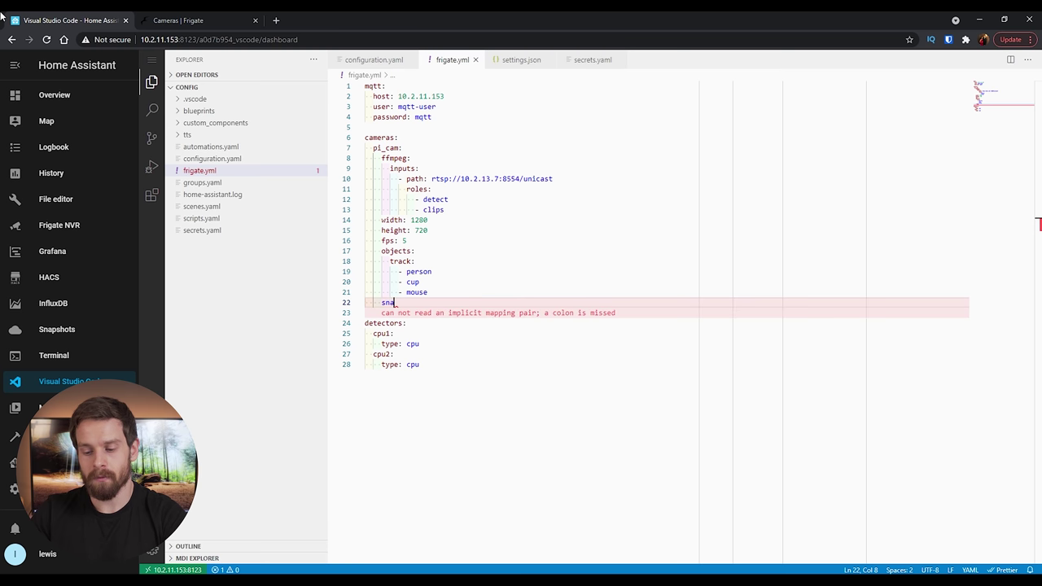
pyautogui.write('pshots')
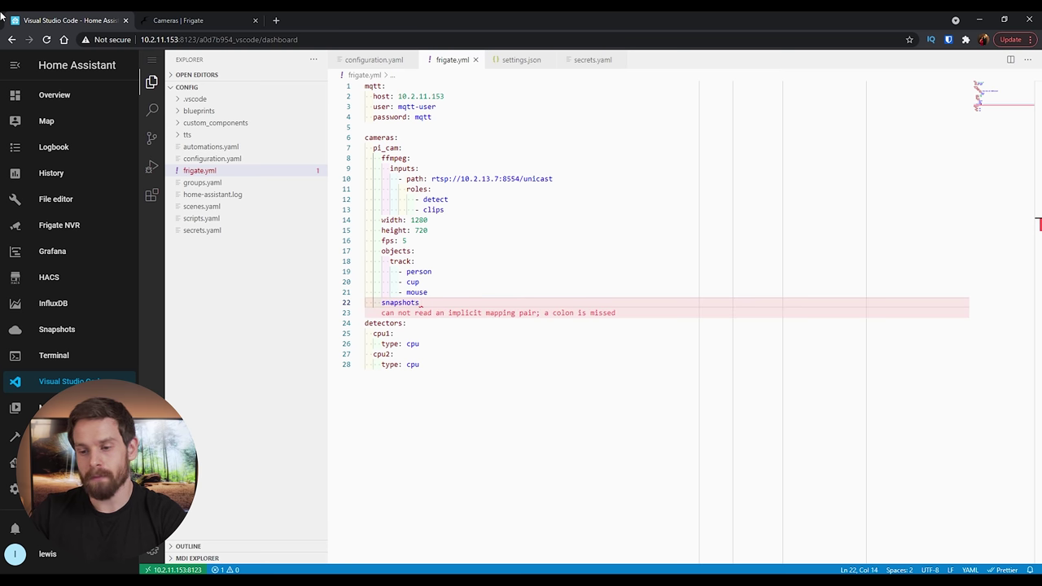
pyautogui.write(':')
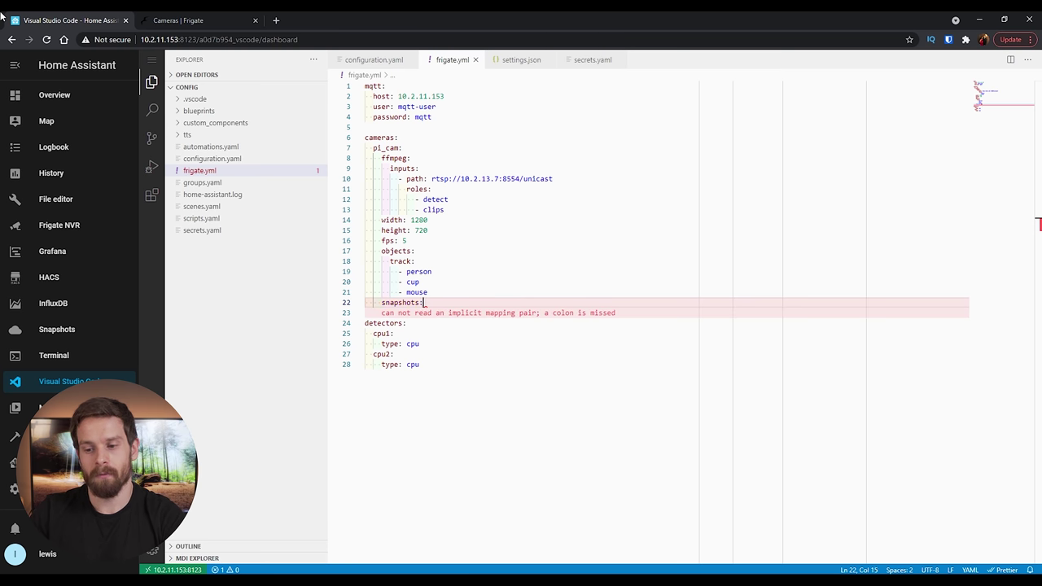
pyautogui.press('Return')
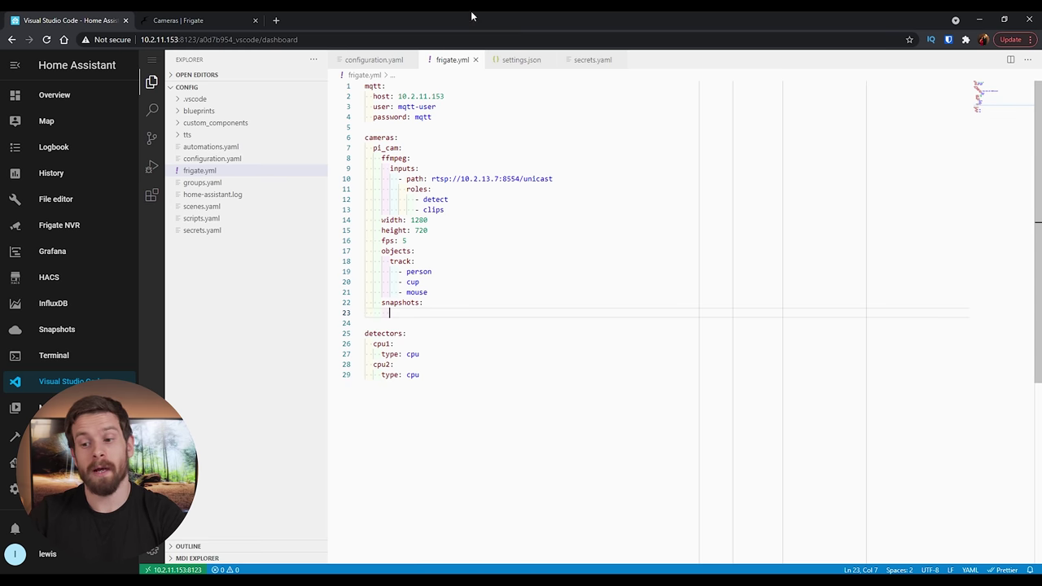
# - Compare pi_cam's input block with the roles table and multi-input example in the Frigate Cameras documentation
pyautogui.moveTo(399, 178); pyautogui.dragTo(456, 211)
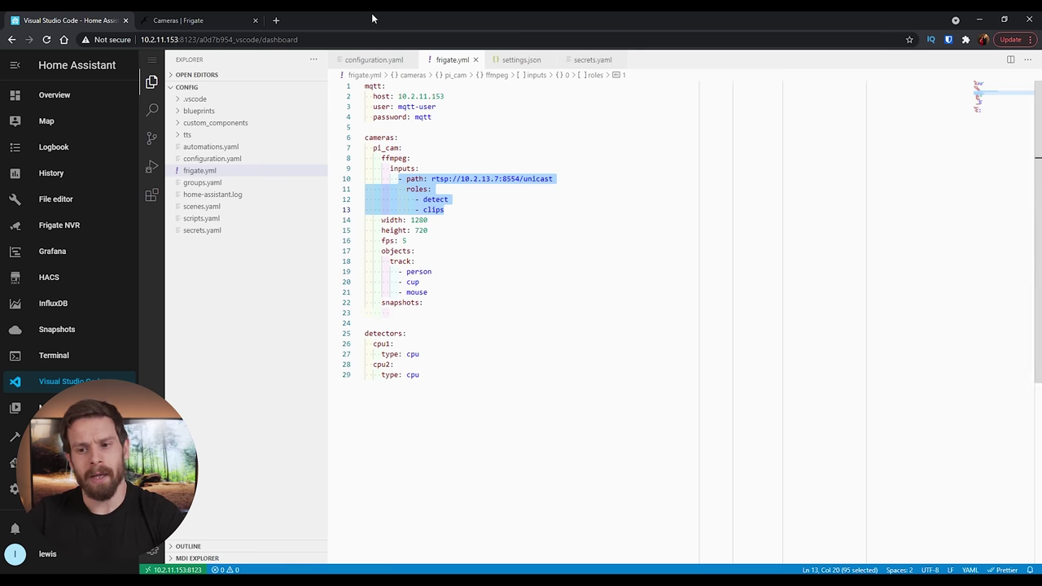
pyautogui.click(196, 18)
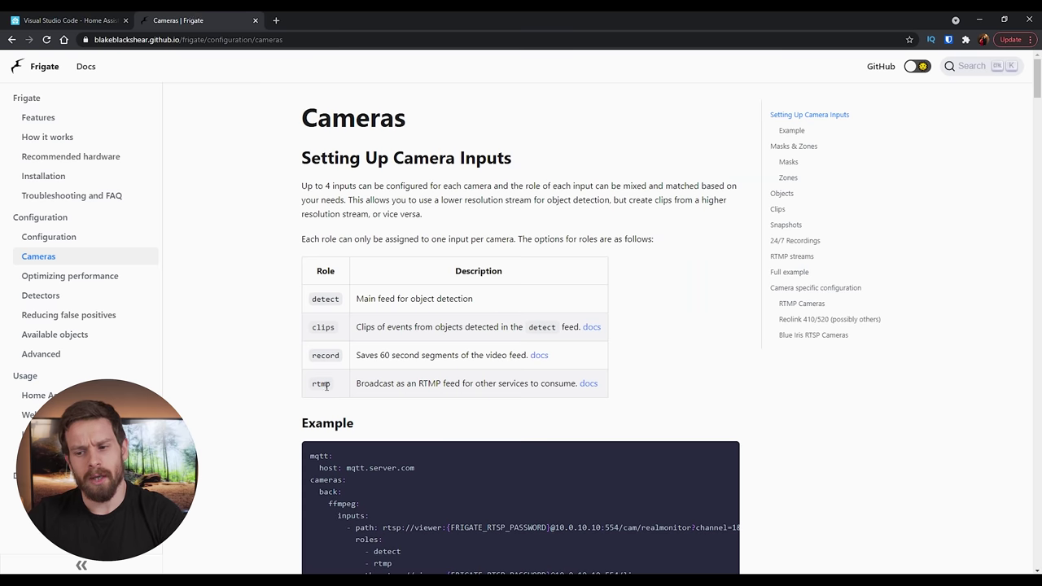
pyautogui.scroll(-1, 326, 387)
pyautogui.scroll(-5, 327, 387)
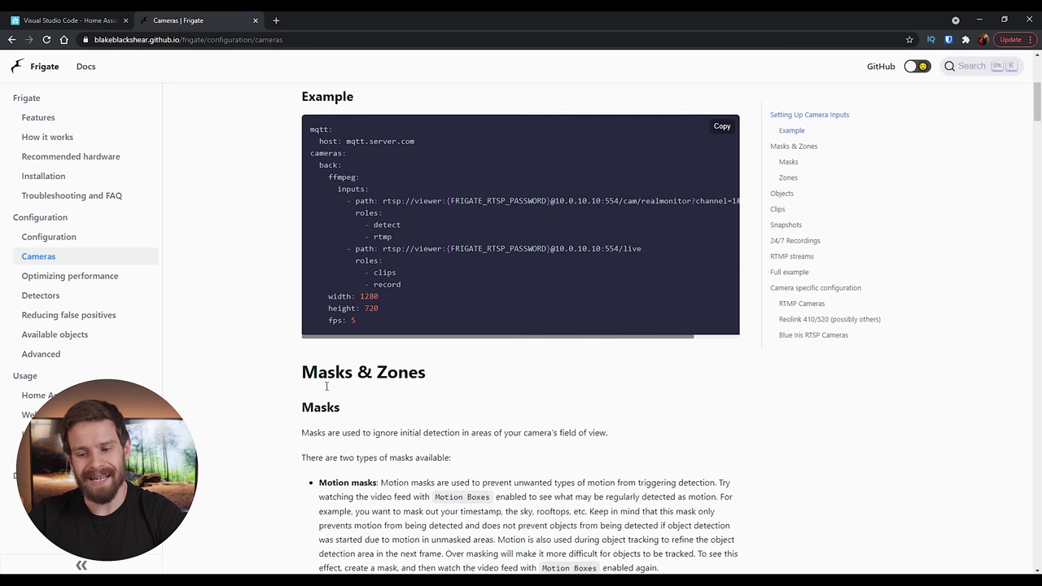
pyautogui.scroll(3, 325, 386)
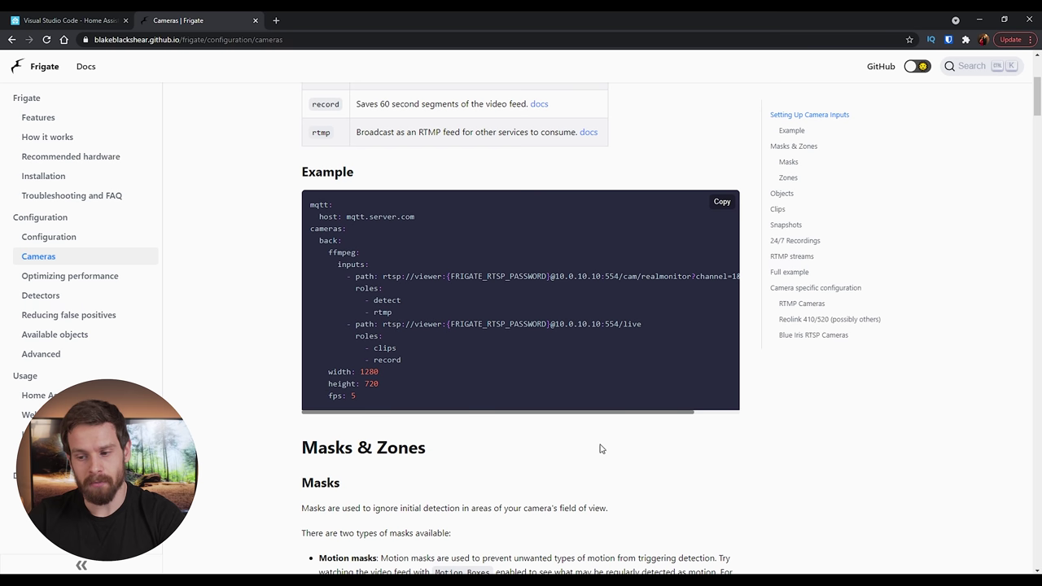
pyautogui.moveTo(342, 278); pyautogui.dragTo(402, 359)
pyautogui.click(349, 323)
pyautogui.click(522, 297)
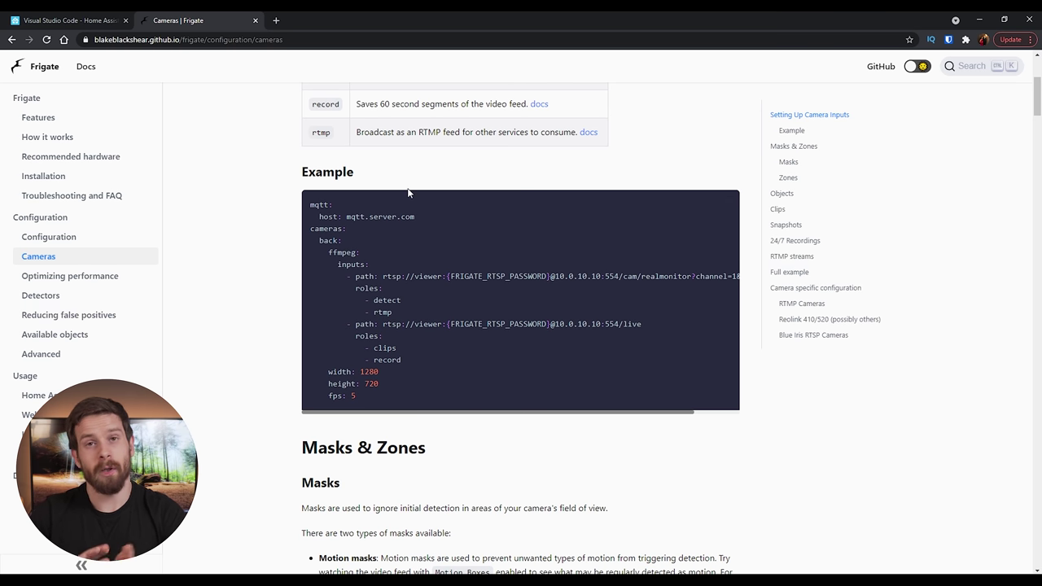
# - Back in frigate.yml, set enabled to True under pi_cam's snapshots section
pyautogui.click(65, 19)
pyautogui.click(443, 306)
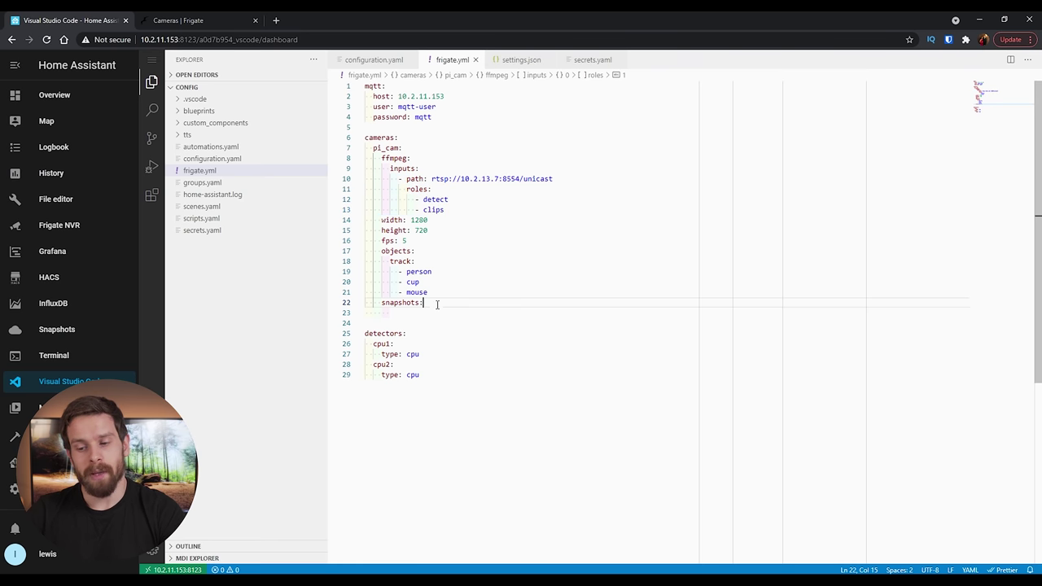
pyautogui.press('Return')
pyautogui.write('enabled: True')
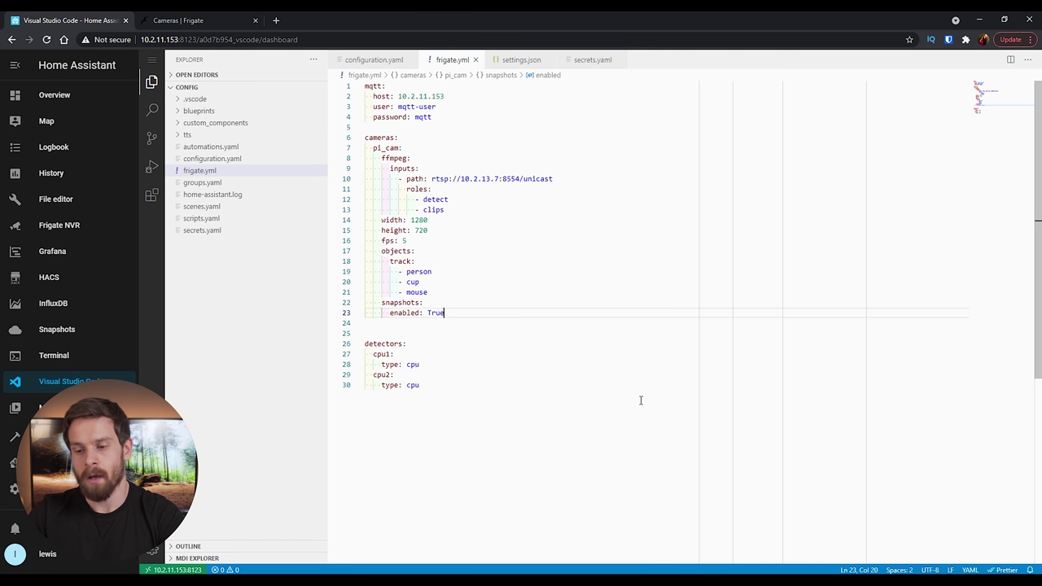
# - Under pi_cam's snapshots section, set timestamp to false and bounding_box to True
pyautogui.press('Return')
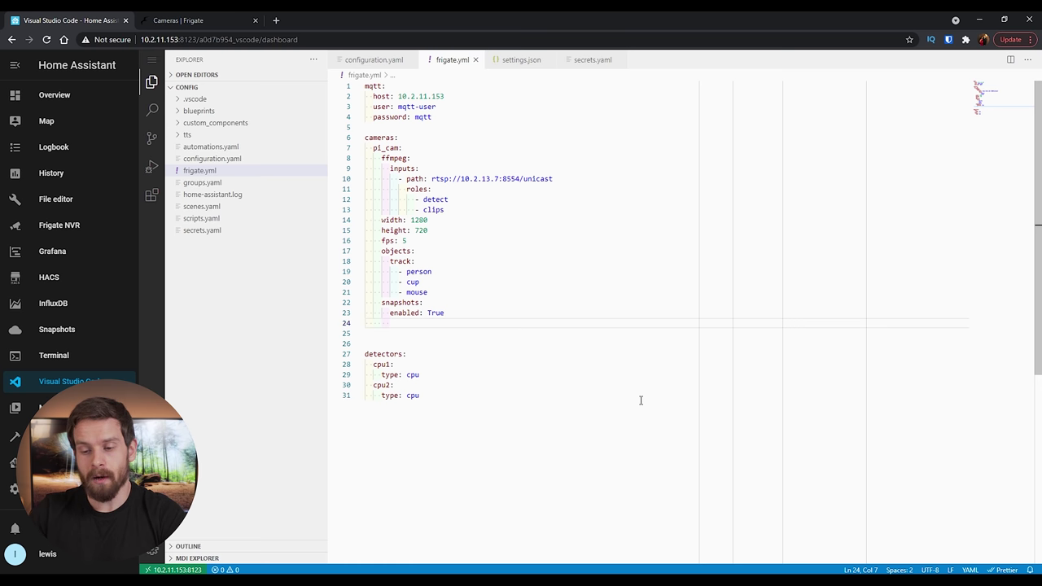
pyautogui.write('t')
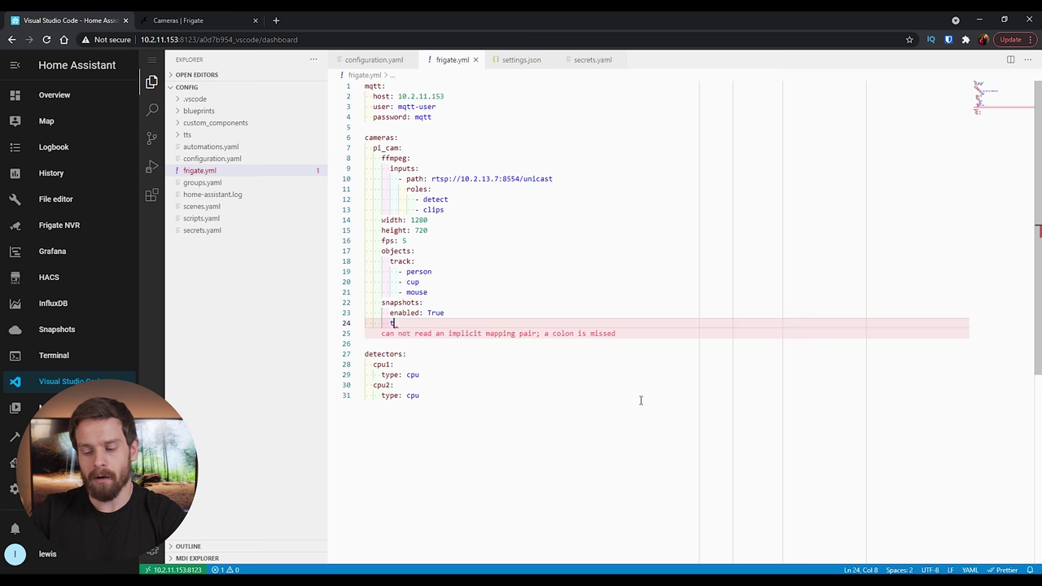
pyautogui.write('imestamp: false')
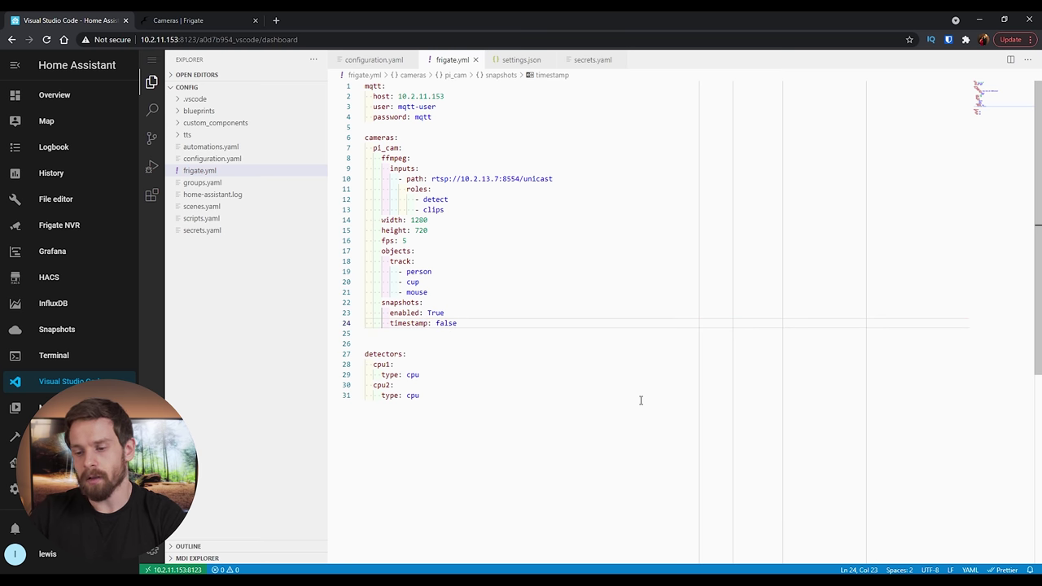
pyautogui.press('Return')
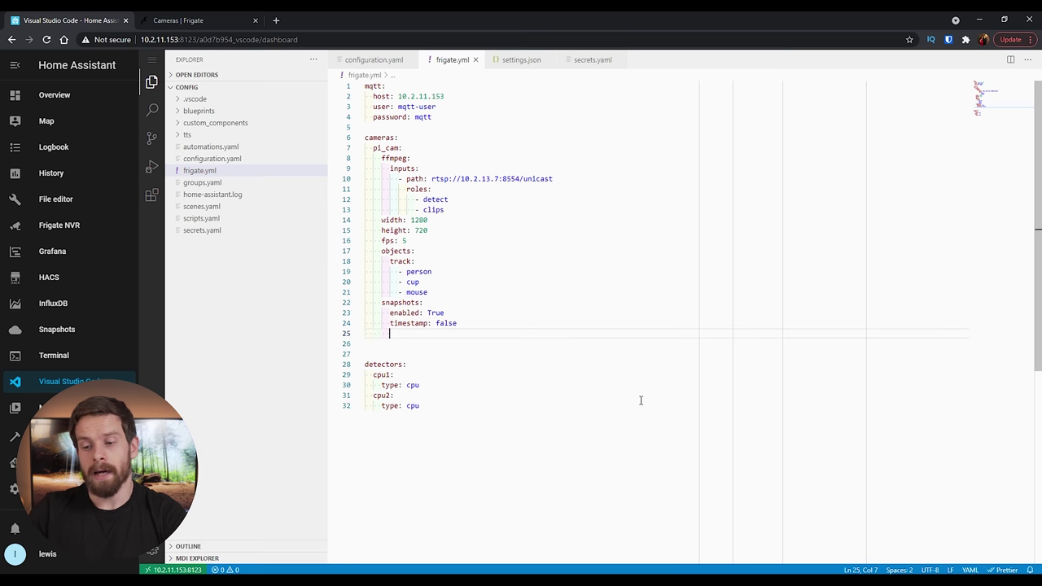
pyautogui.write('bounding_')
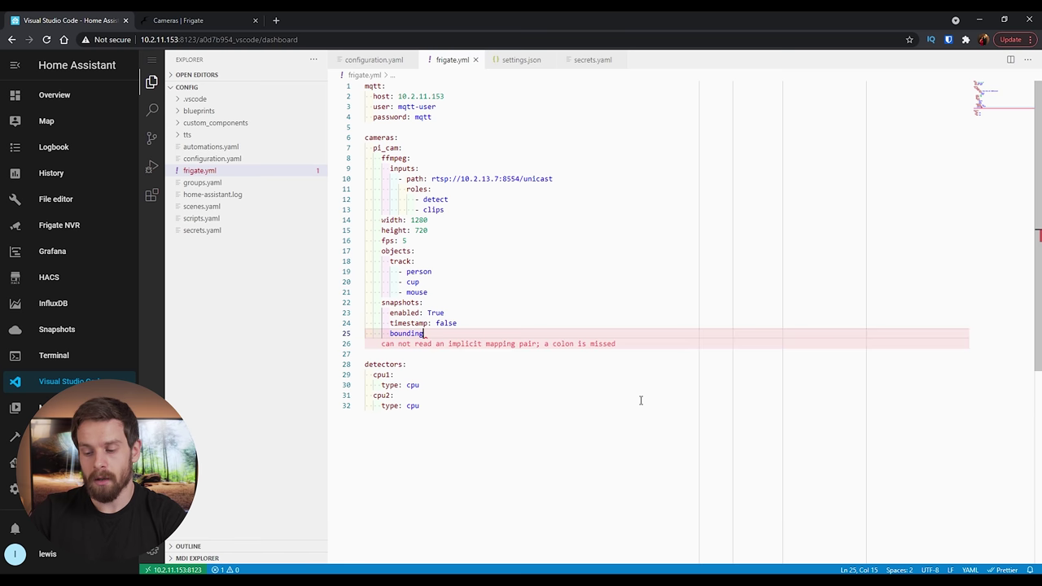
pyautogui.write('box: ')
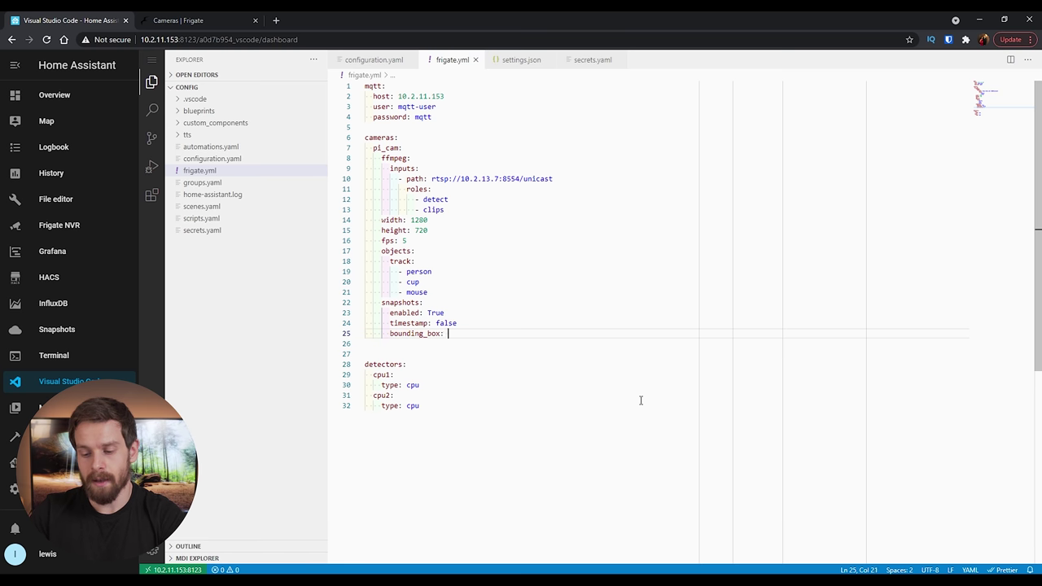
pyautogui.write('True')
pyautogui.press('Return')
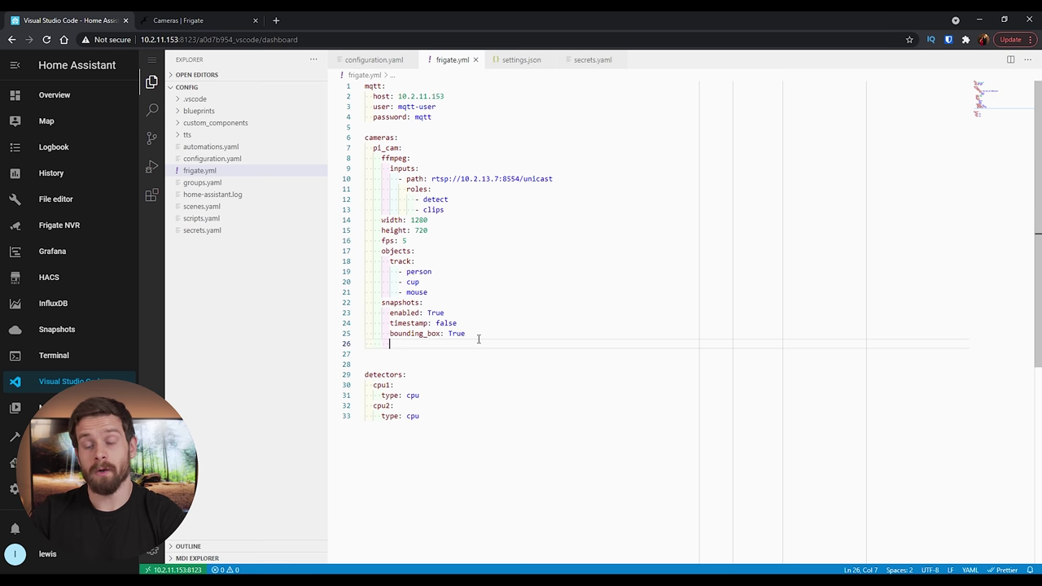
# - Under pi_cam's snapshots section in frigate.yml, add a retain block with default set to 2
pyautogui.write('ret')
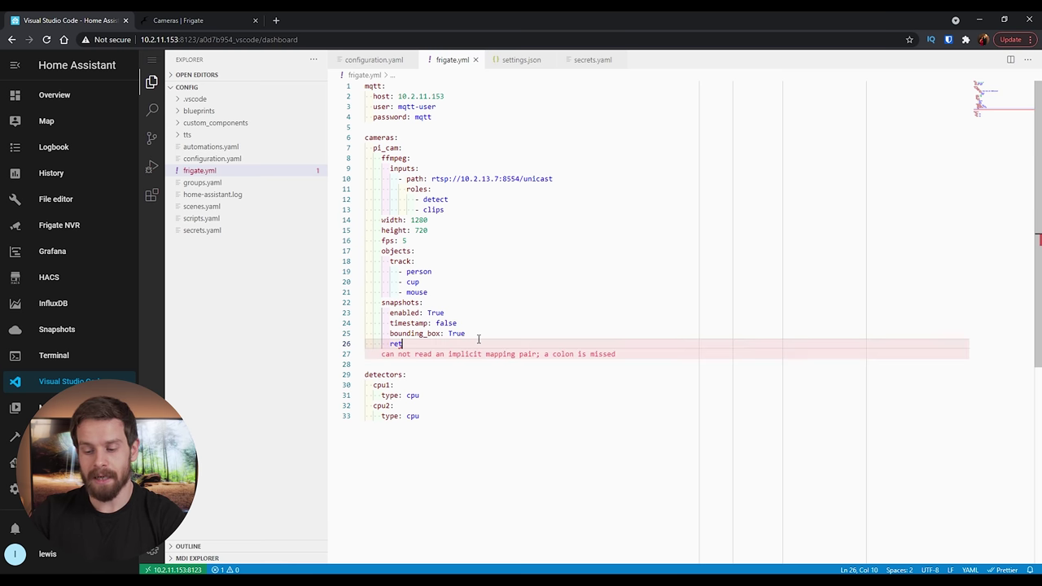
pyautogui.write('ain:')
pyautogui.press('Return')
pyautogui.write('default: 2')
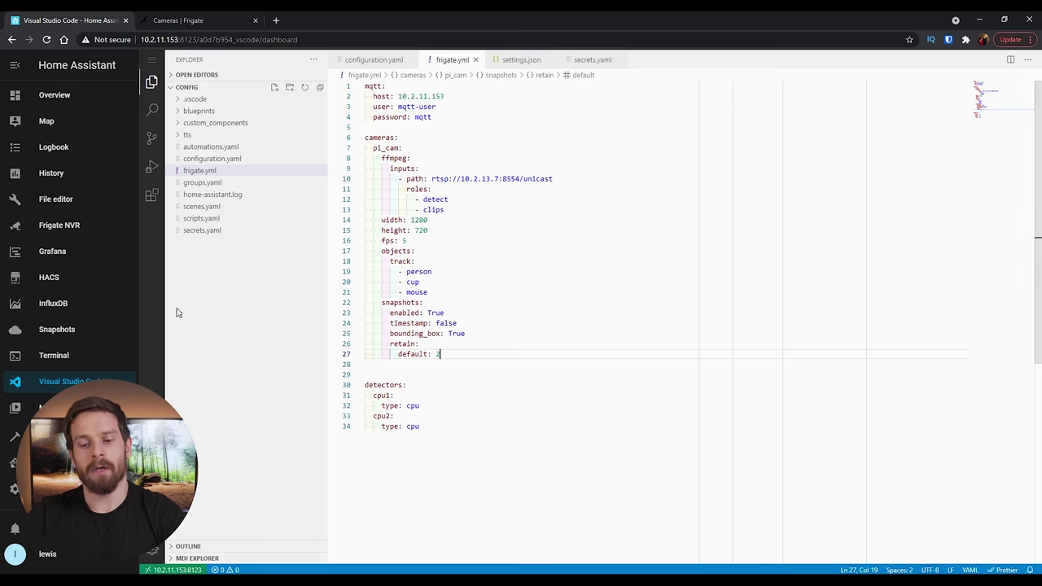
# - Restart the Frigate NVR add-on from the Home Assistant Supervisor
pyautogui.click(13, 463)
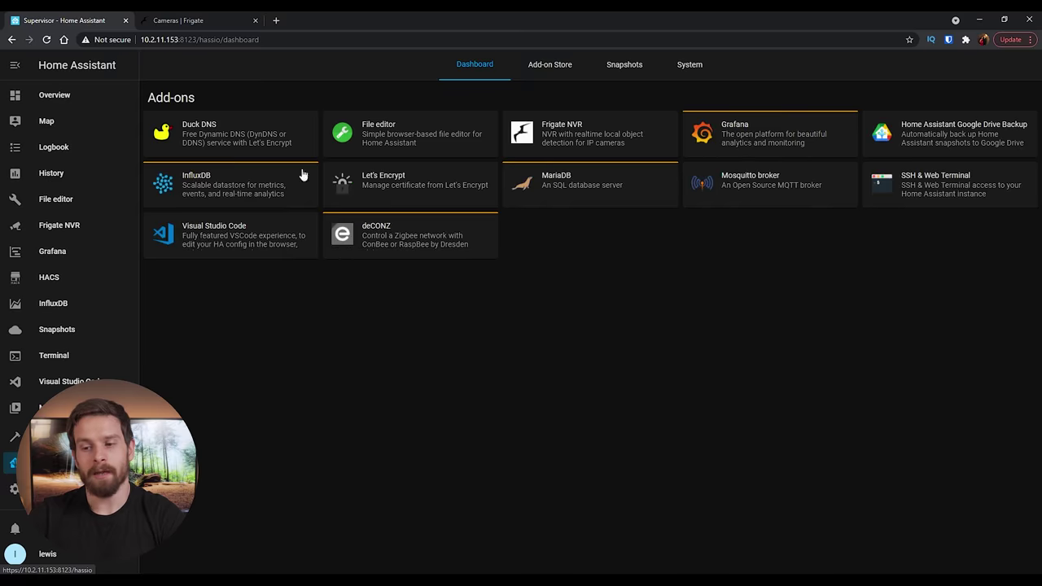
pyautogui.click(551, 137)
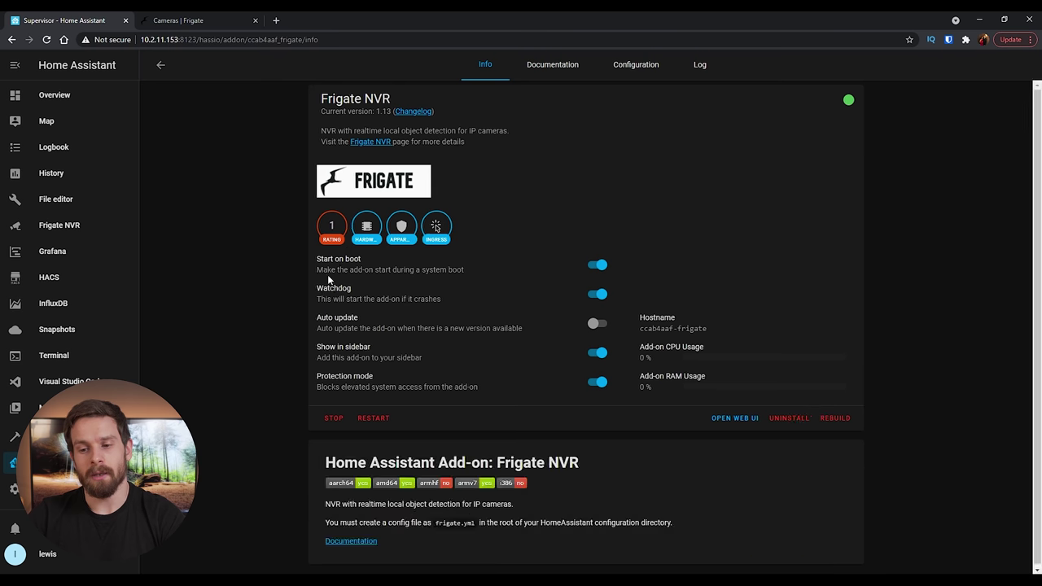
pyautogui.click(370, 421)
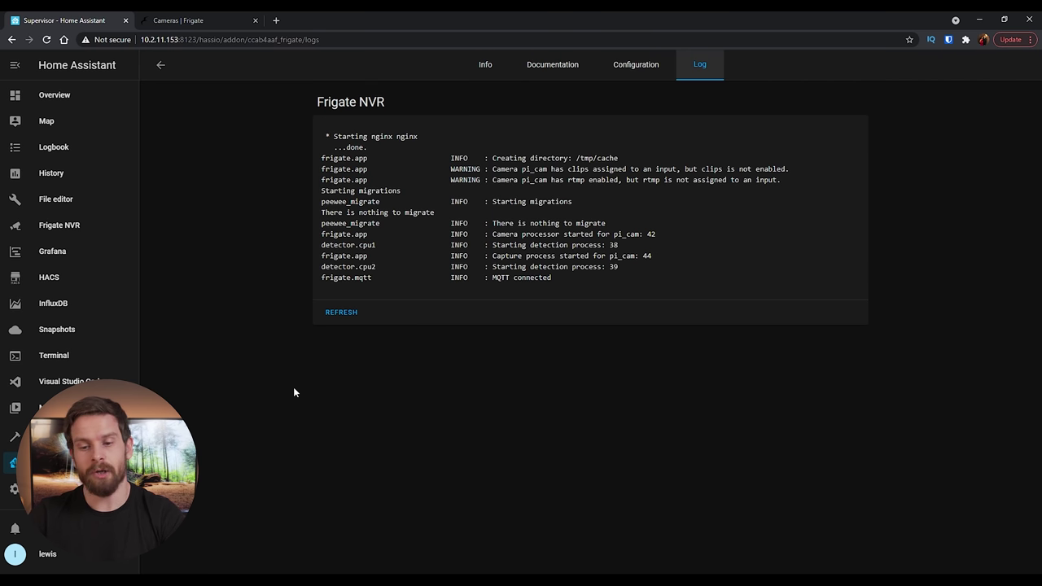
# - View pi_cam's live feed in Frigate NVR, then bring up the list of recorded events
pyautogui.click(88, 230)
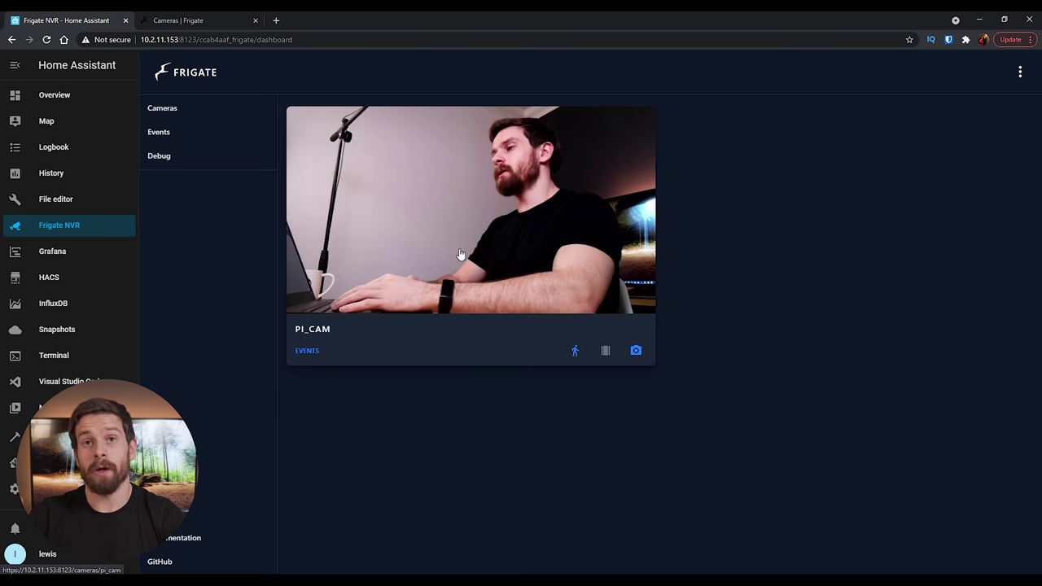
pyautogui.click(515, 230)
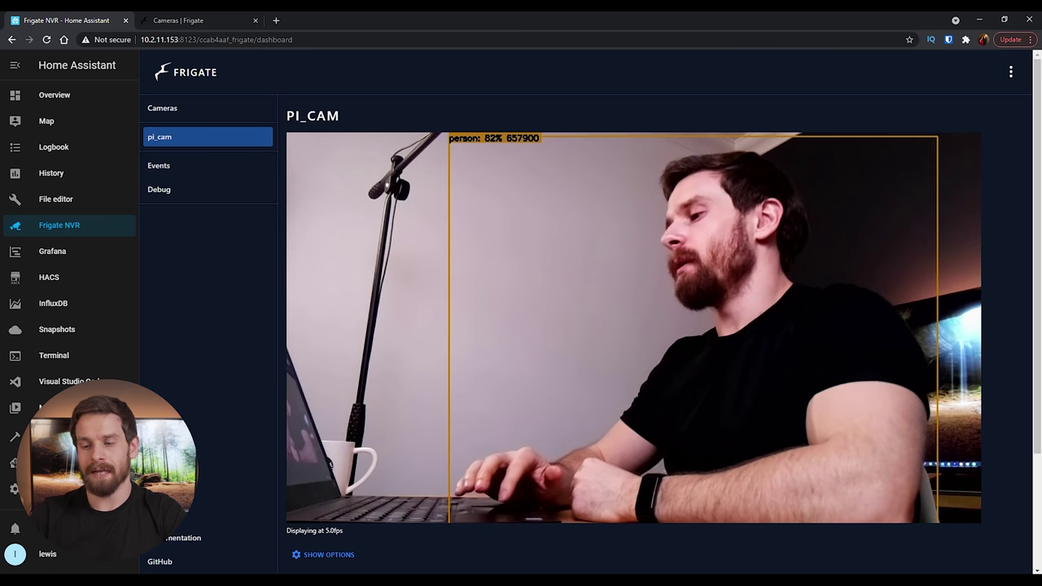
pyautogui.click(174, 167)
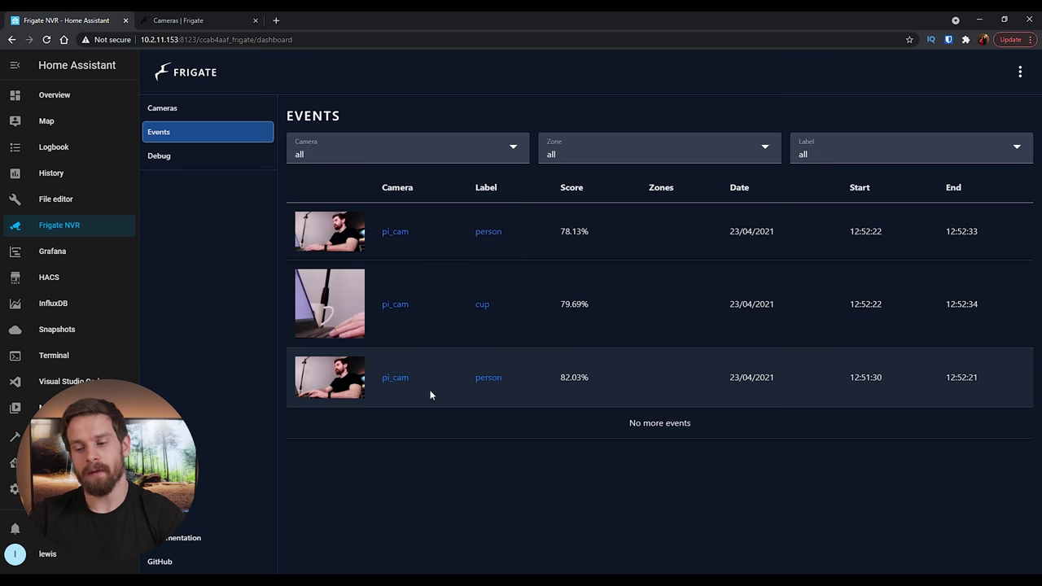
# - Examine the details, clip availability and best image of the pi_cam person event from 12:51:30, then return to the cameras overview
pyautogui.click(401, 372)
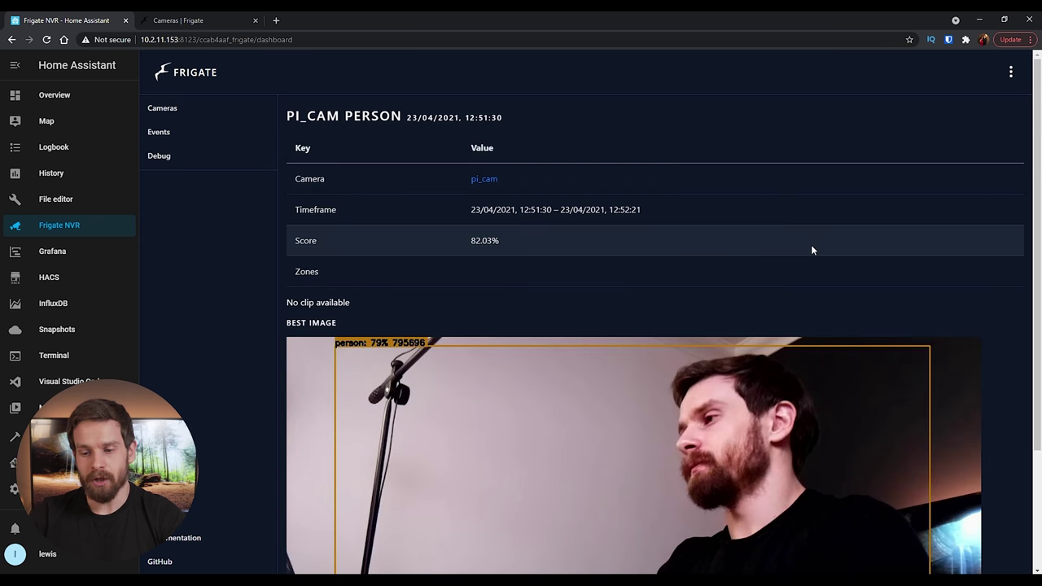
pyautogui.moveTo(365, 305); pyautogui.dragTo(271, 301)
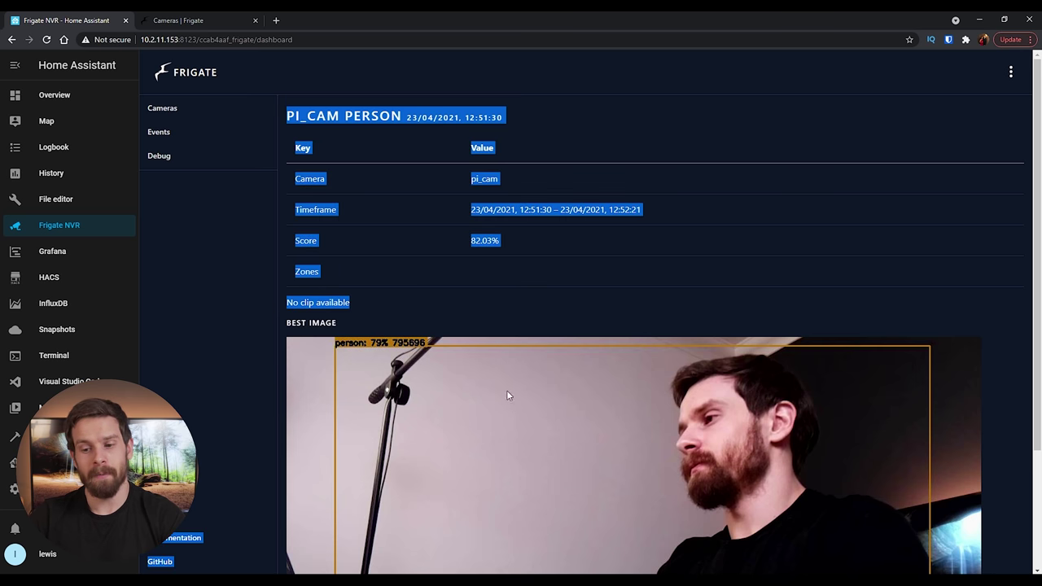
pyautogui.scroll(-2, 506, 395)
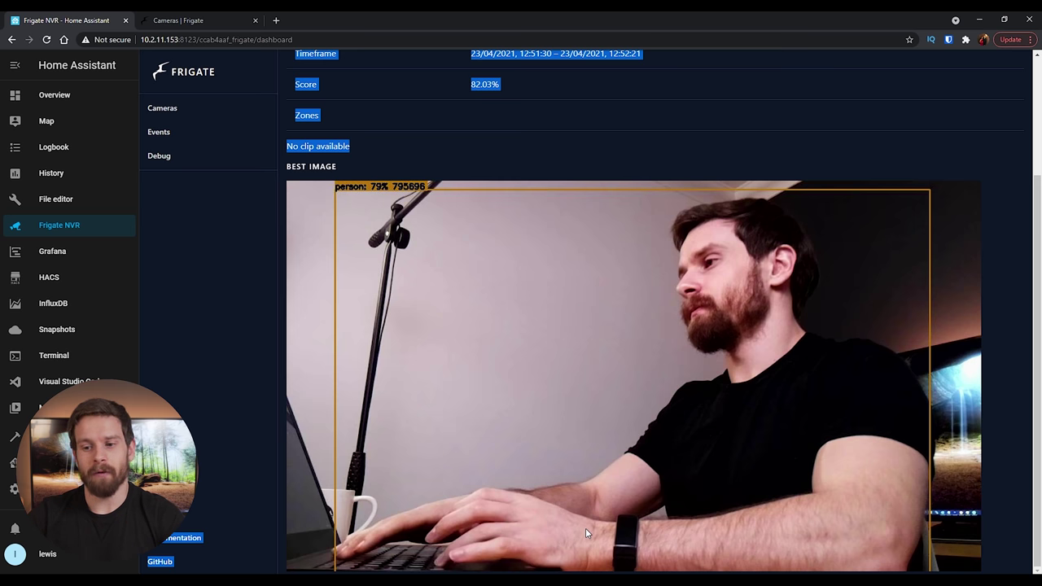
pyautogui.scroll(3, 559, 359)
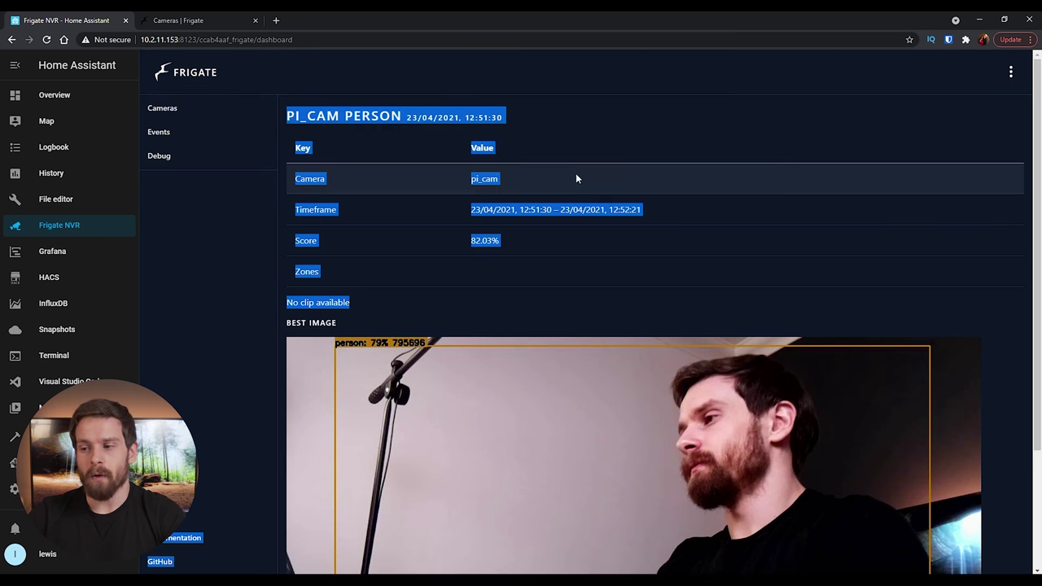
pyautogui.scroll(-2, 543, 472)
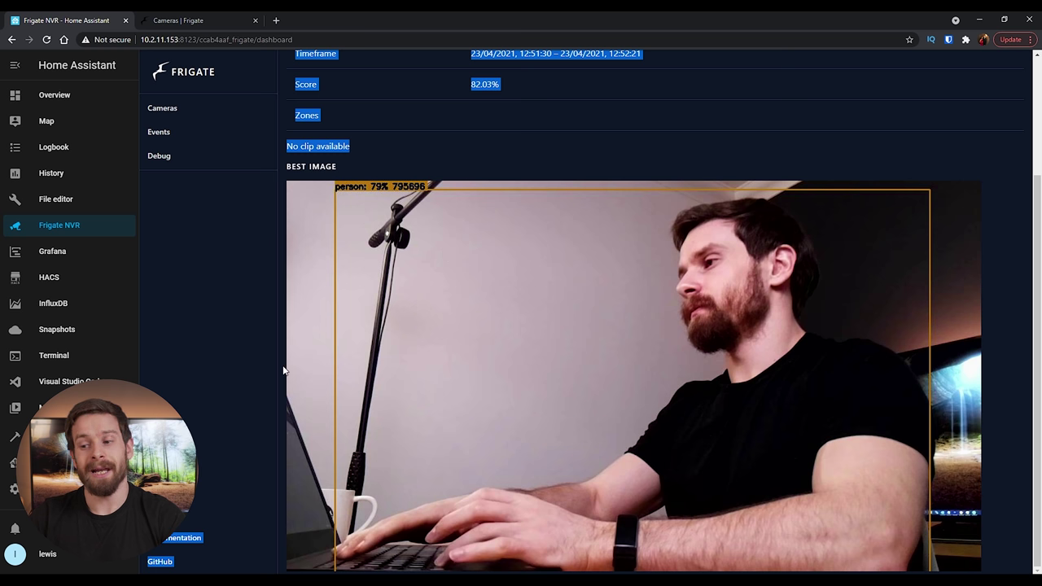
pyautogui.scroll(2, 203, 321)
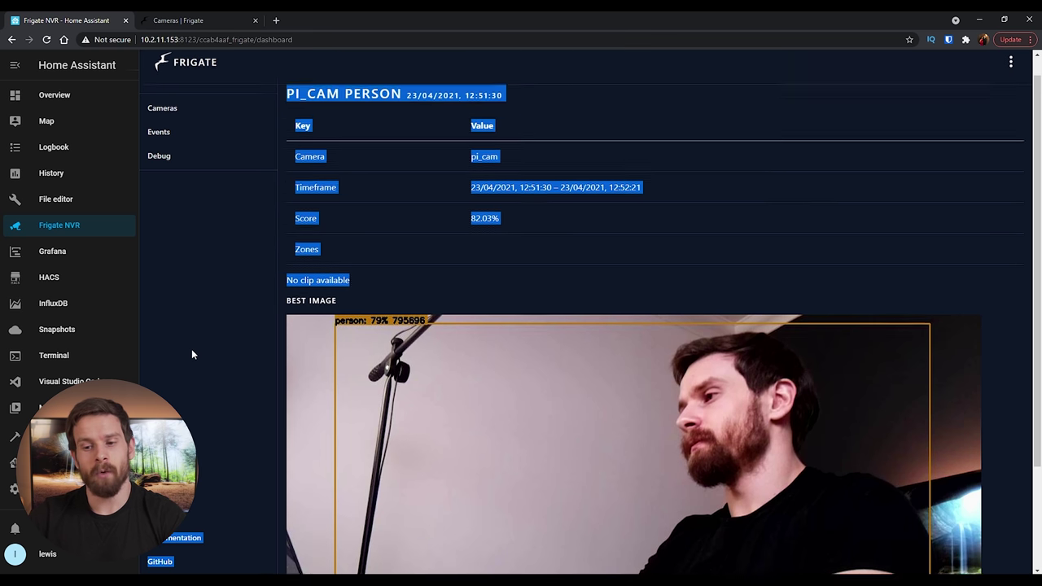
pyautogui.click(770, 118)
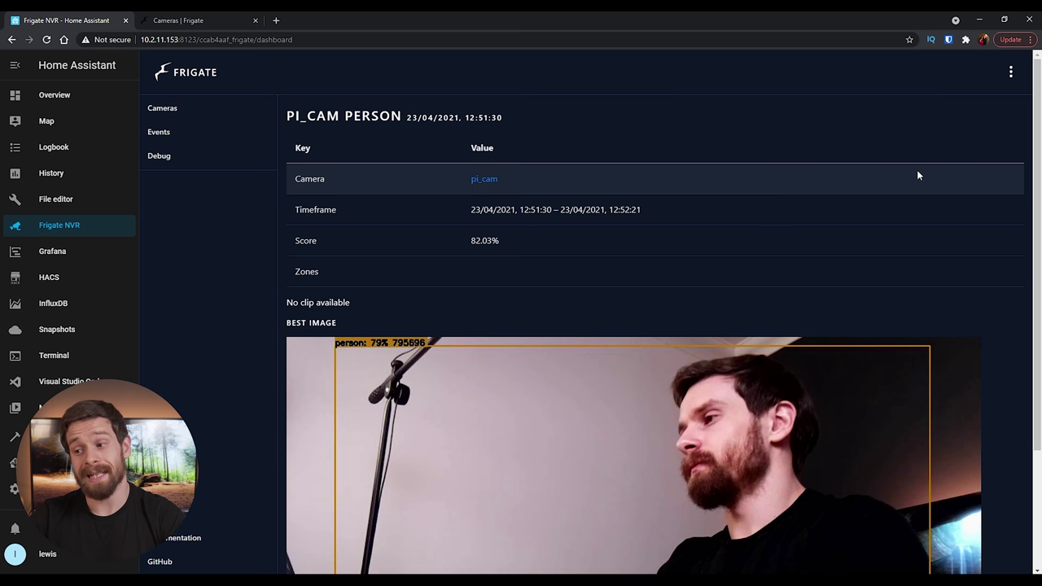
pyautogui.click(200, 111)
# - In frigate.yml, add a clips section to pi_cam level with snapshots and set enabled to True
pyautogui.click(65, 382)
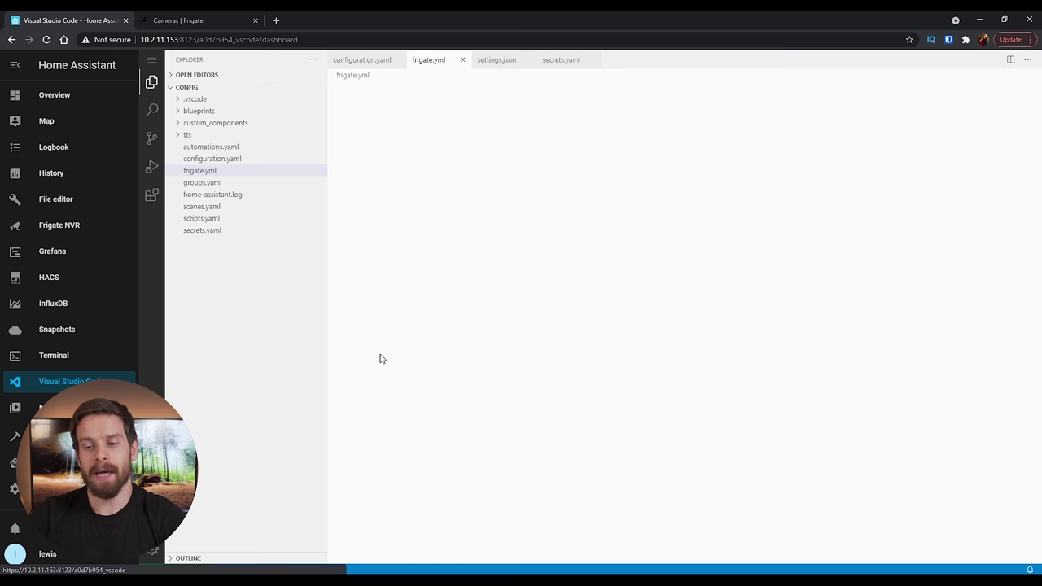
pyautogui.press('Return')
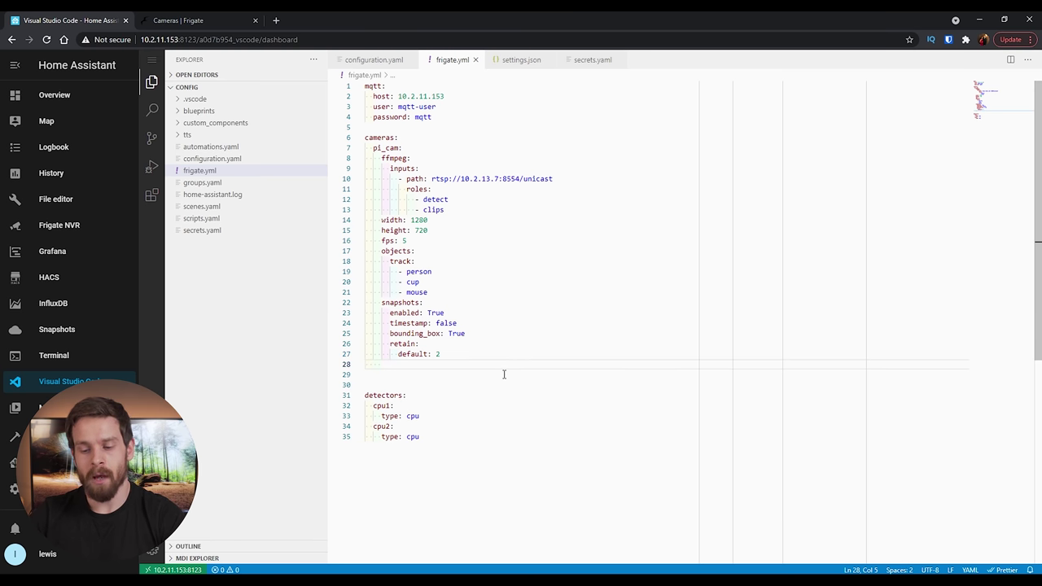
pyautogui.write('clip')
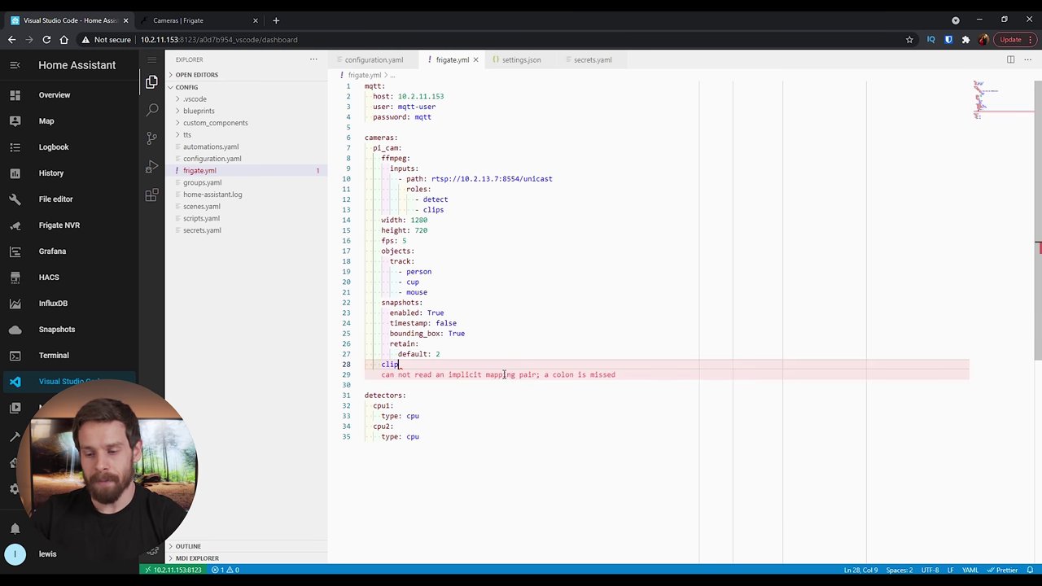
pyautogui.write('s:')
pyautogui.press('Return')
pyautogui.write('en')
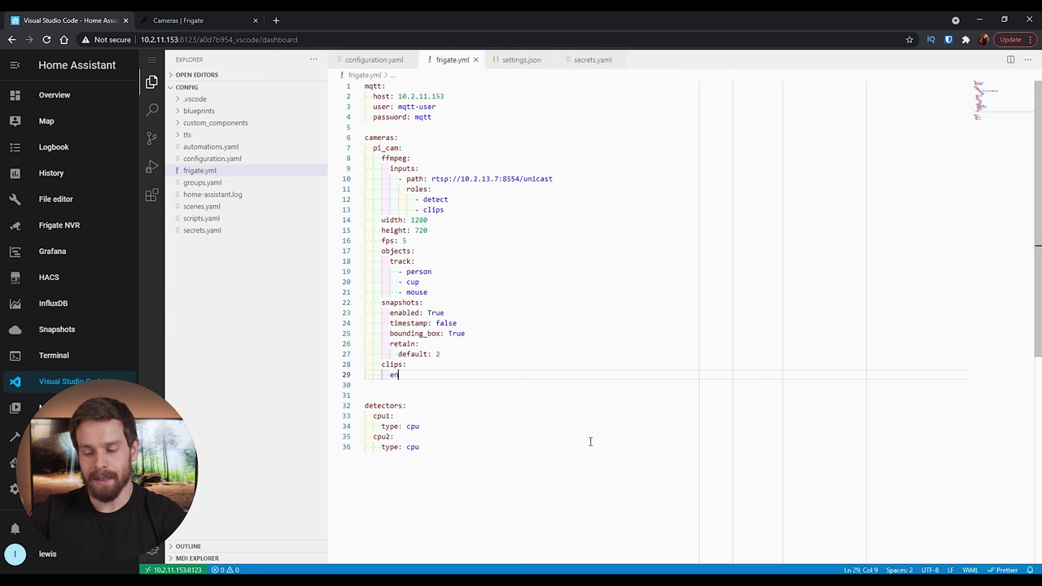
pyautogui.write('abled: True')
# - Under pi_cam's clips section, add a retain block with default set to 2
pyautogui.press('Return')
pyautogui.write('re')
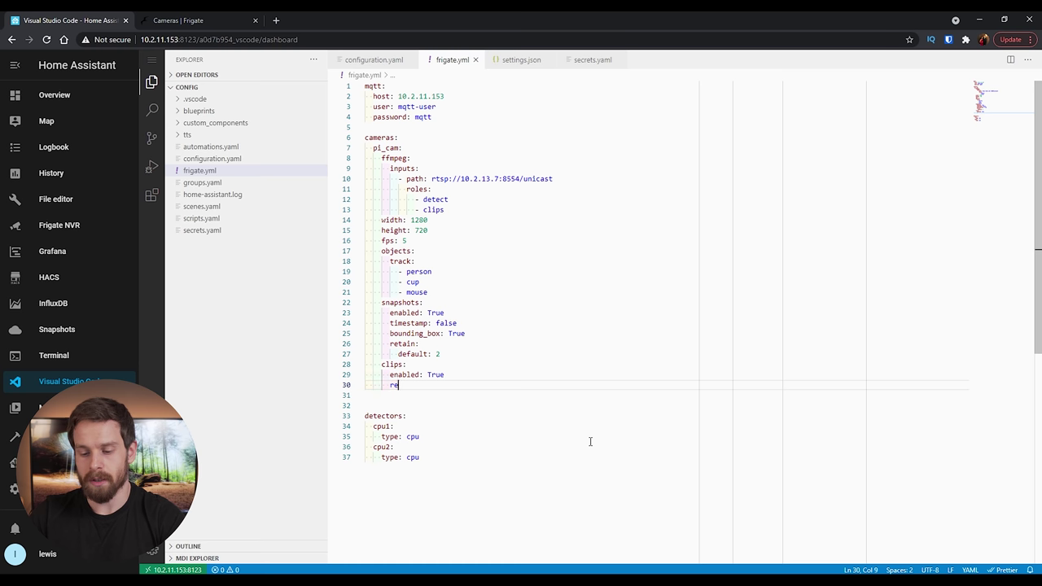
pyautogui.write('tain:')
pyautogui.press('Return')
pyautogui.write('default')
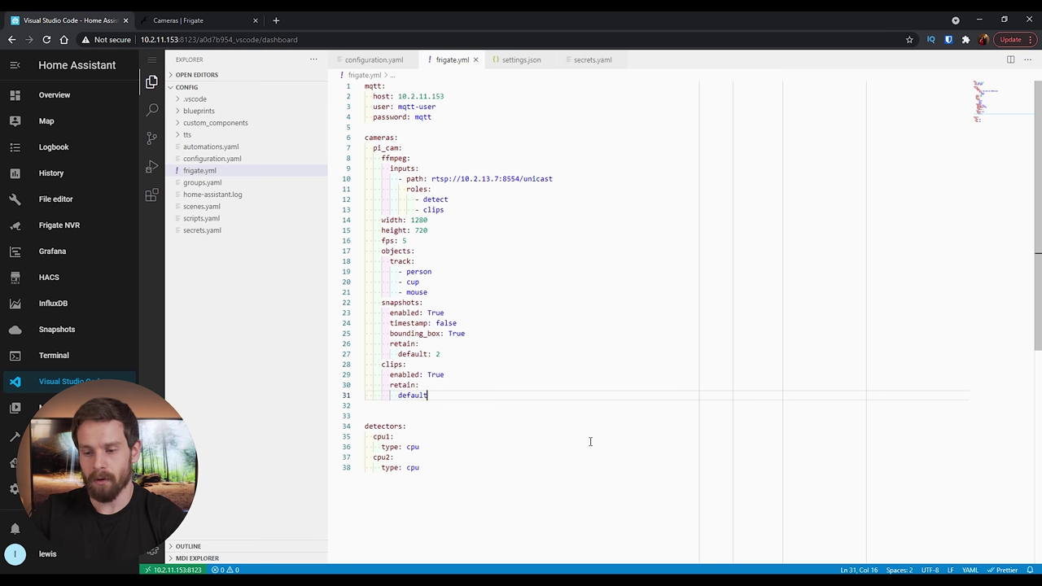
pyautogui.write(': 2')
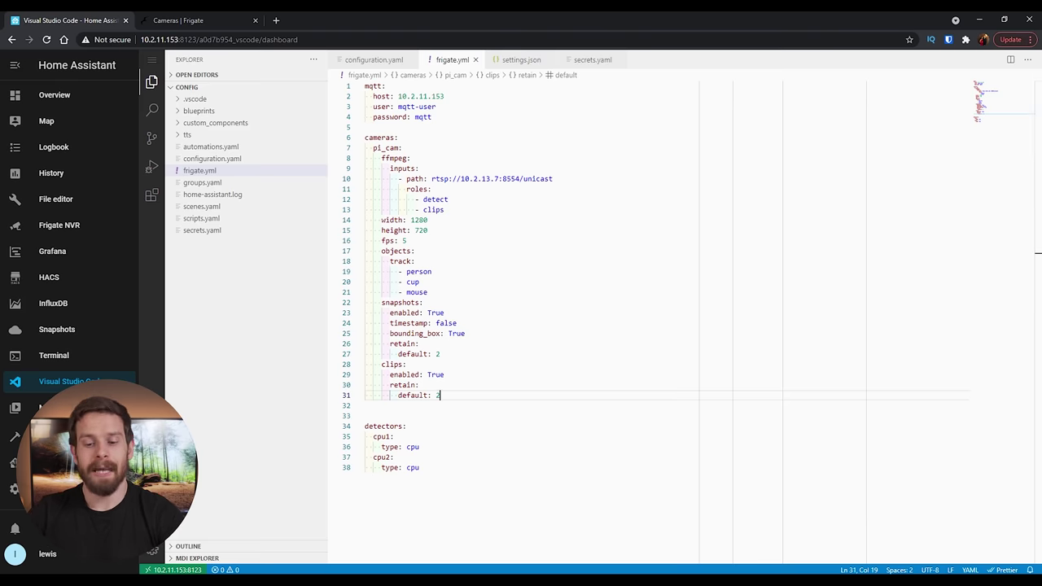
# - Restart the Frigate NVR add-on to apply the clips settings
pyautogui.click(81, 462)
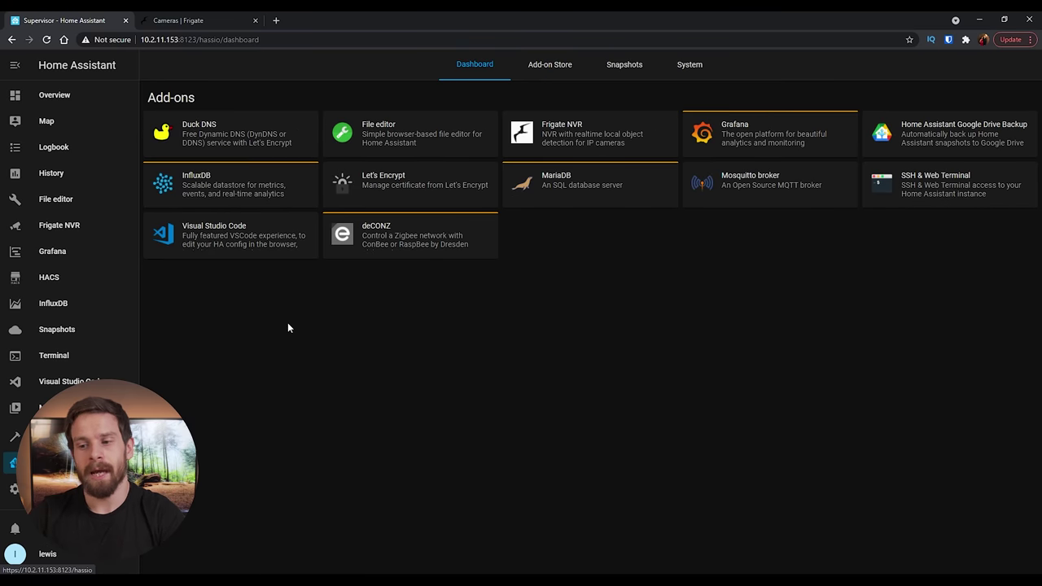
pyautogui.click(542, 138)
pyautogui.click(368, 419)
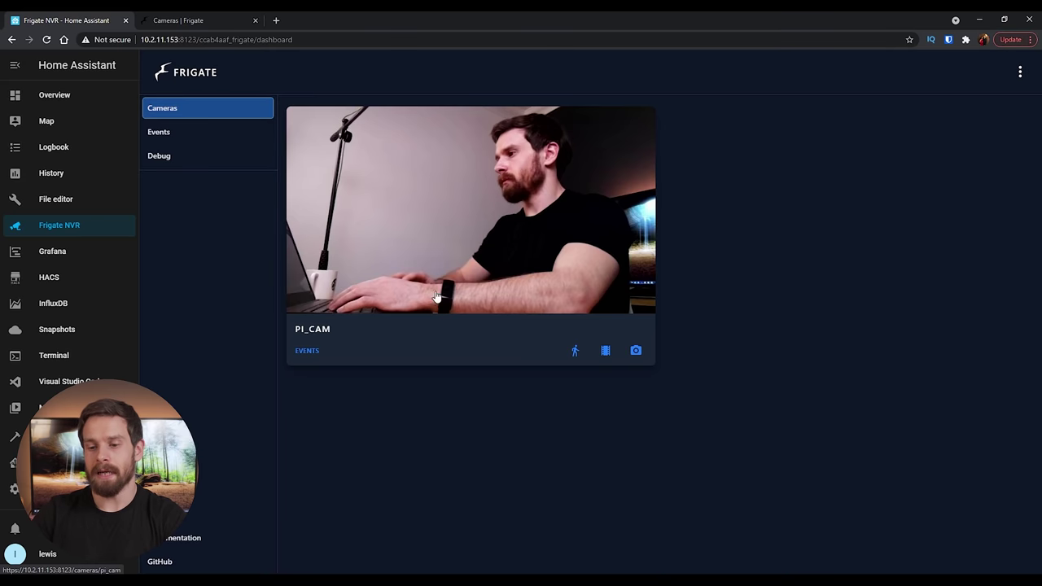
# - View pi_cam's live feed and tracked objects in Frigate NVR, and list the events for person
pyautogui.click(596, 235)
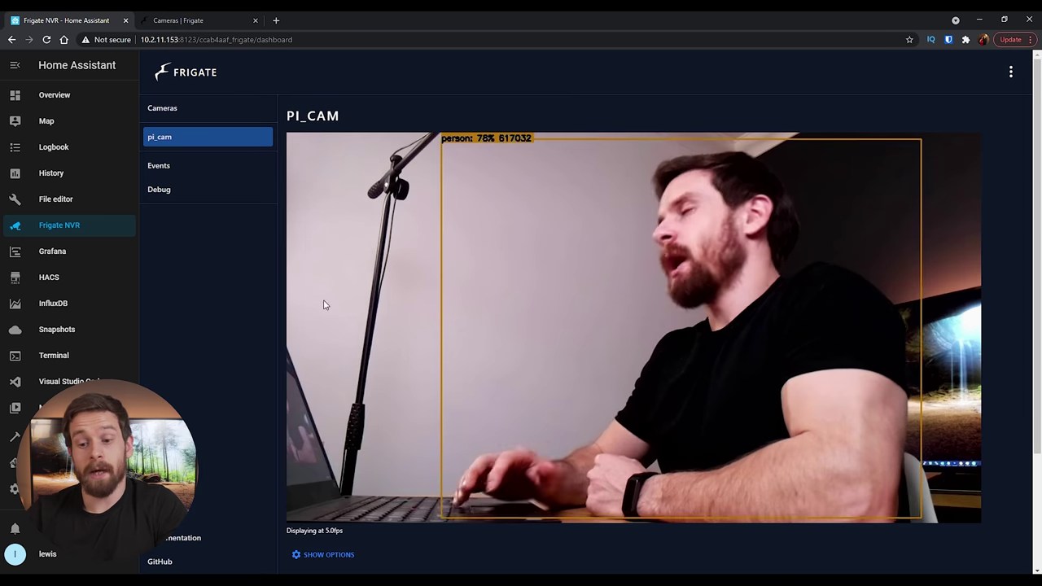
pyautogui.scroll(-2, 334, 346)
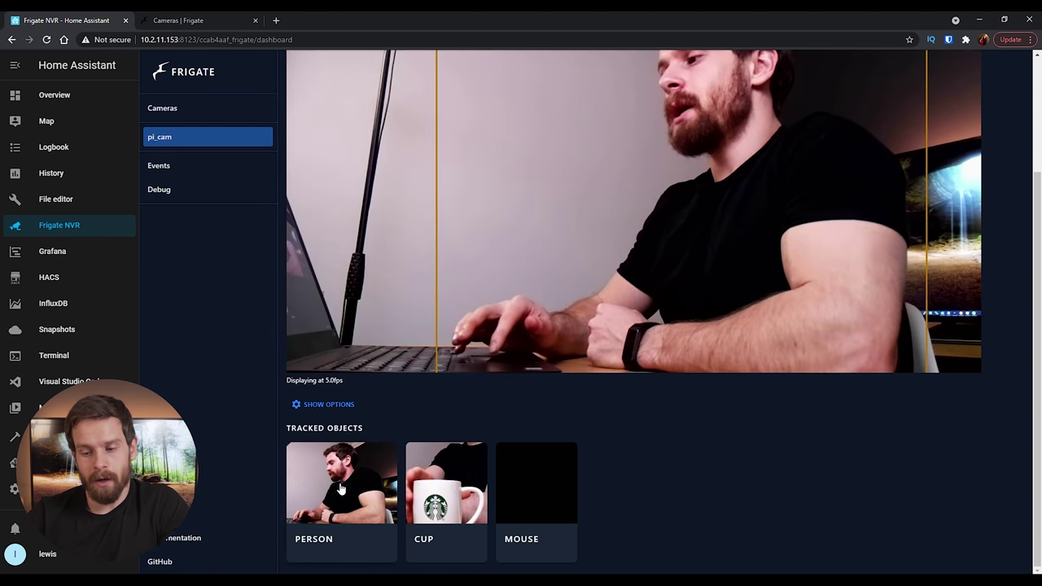
pyautogui.click(333, 517)
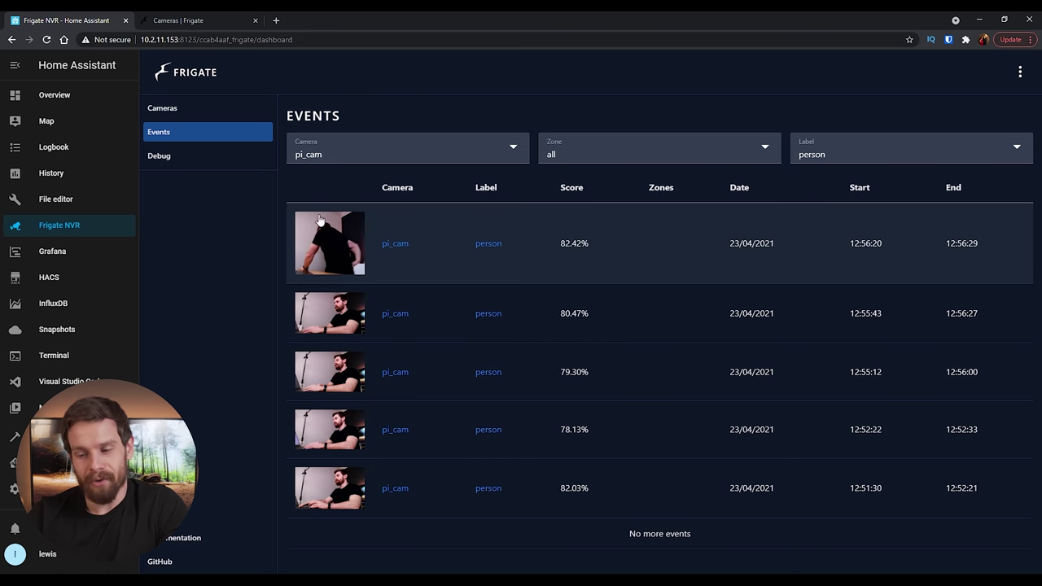
# - Open the most recent pi_cam person event and review its details and recorded clip
pyautogui.click(350, 240)
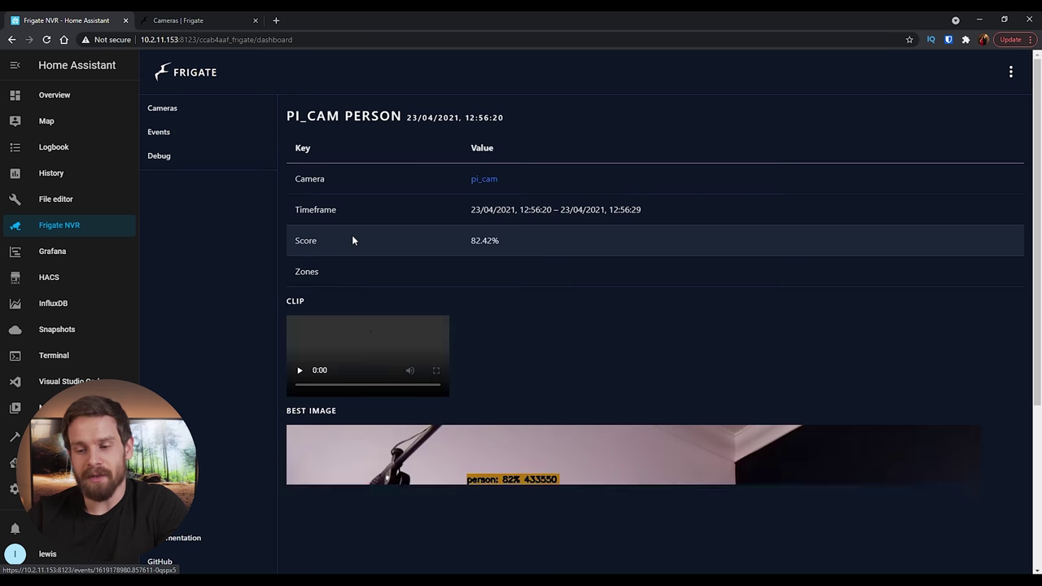
pyautogui.scroll(-1, 507, 333)
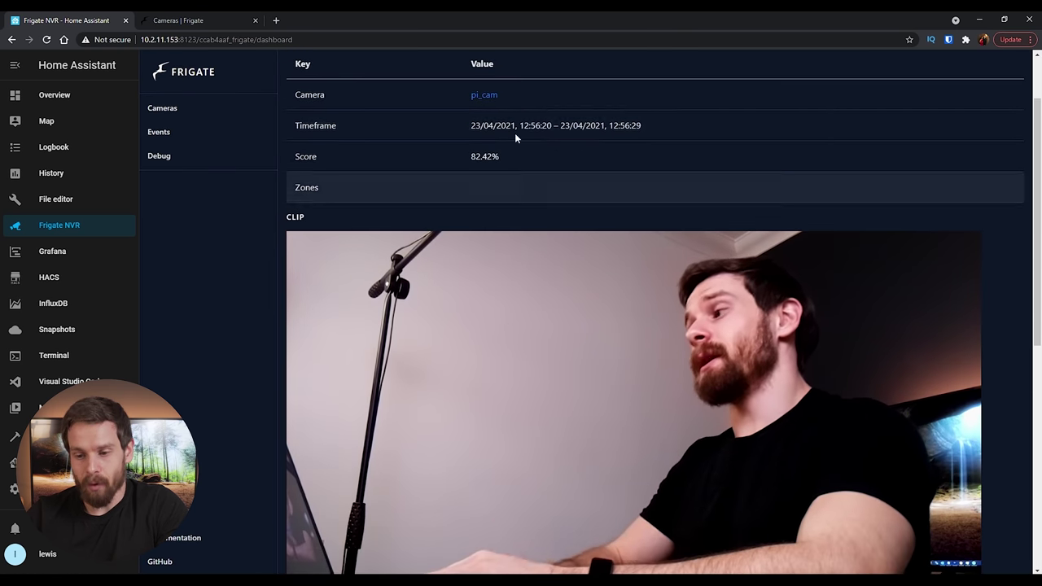
pyautogui.scroll(-2, 1040, 214)
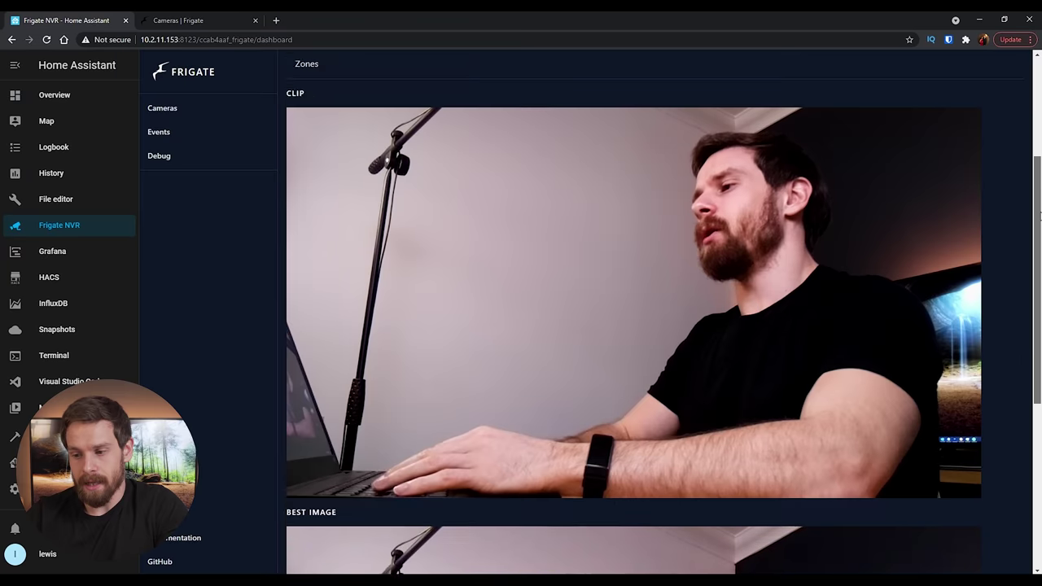
pyautogui.moveTo(1040, 213); pyautogui.dragTo(1040, 181)
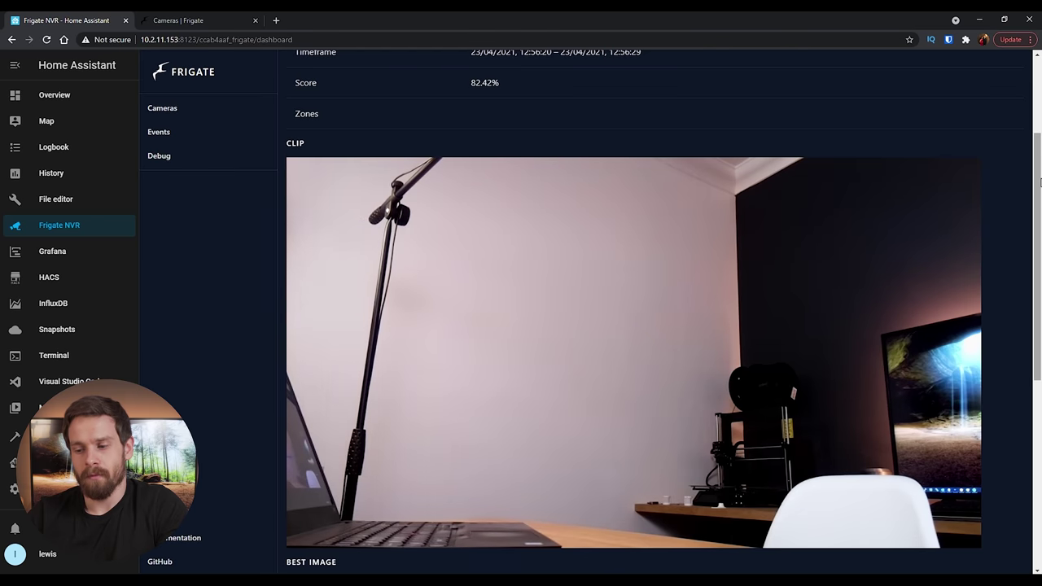
pyautogui.scroll(-1, 895, 261)
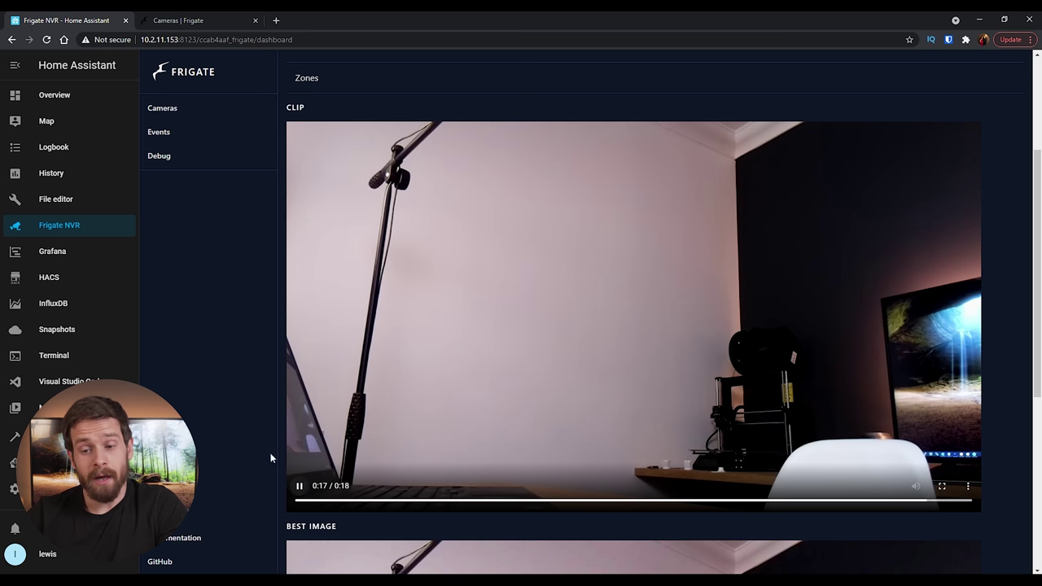
# - Return to Frigate's cameras overview, then open the Frigate source in Home Assistant's Media Browser
pyautogui.click(173, 105)
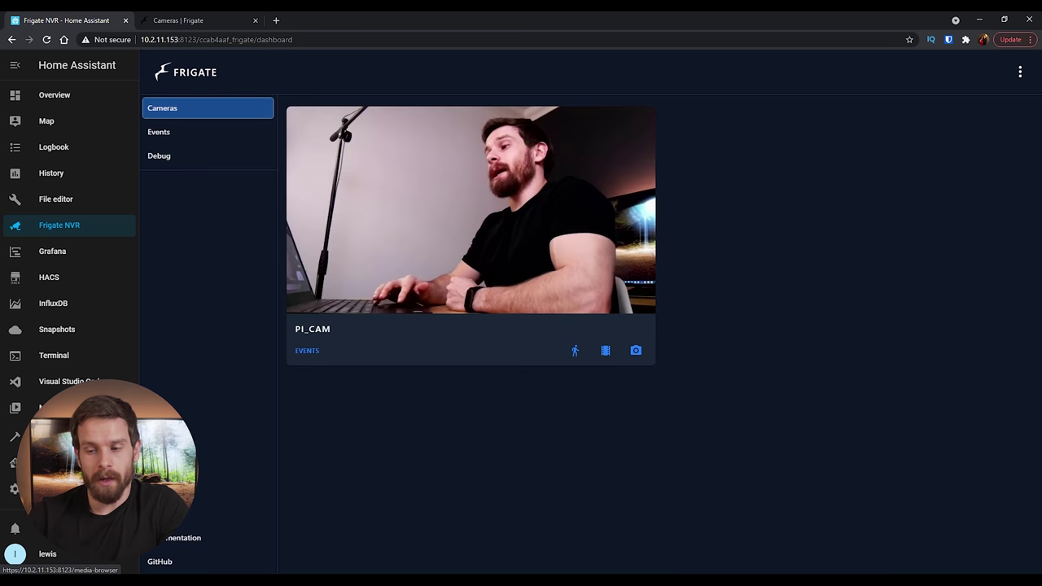
pyautogui.click(48, 407)
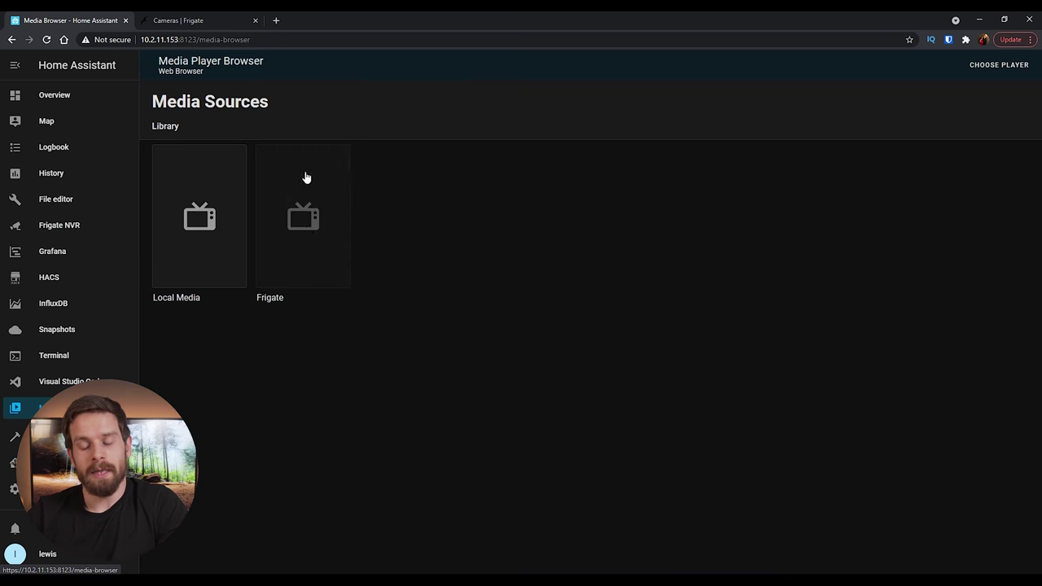
pyautogui.click(307, 232)
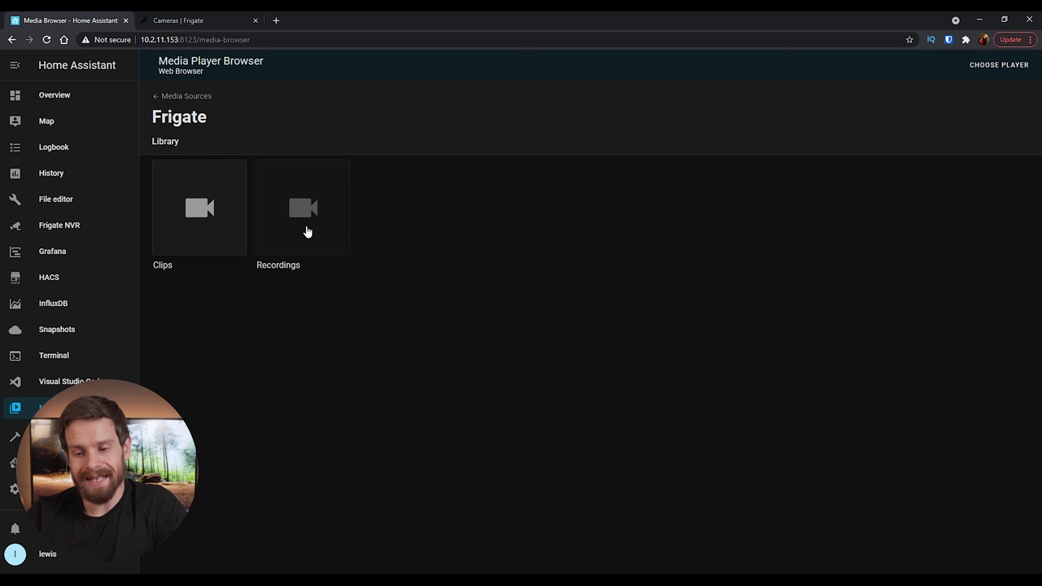
# - Open Frigate's clips in the Media Browser and play the 11:55 AM Cup clip
pyautogui.click(205, 215)
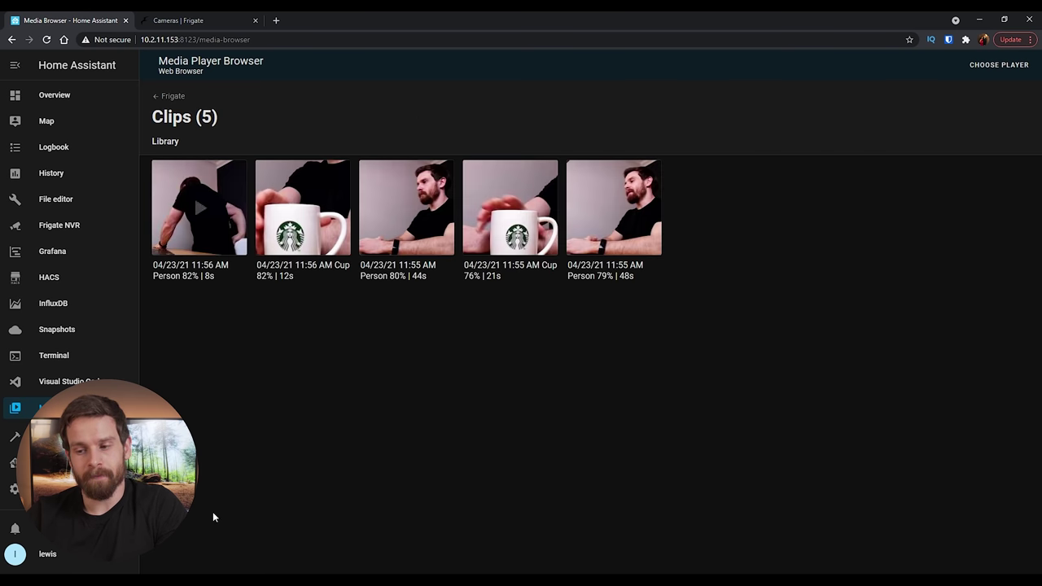
pyautogui.click(511, 212)
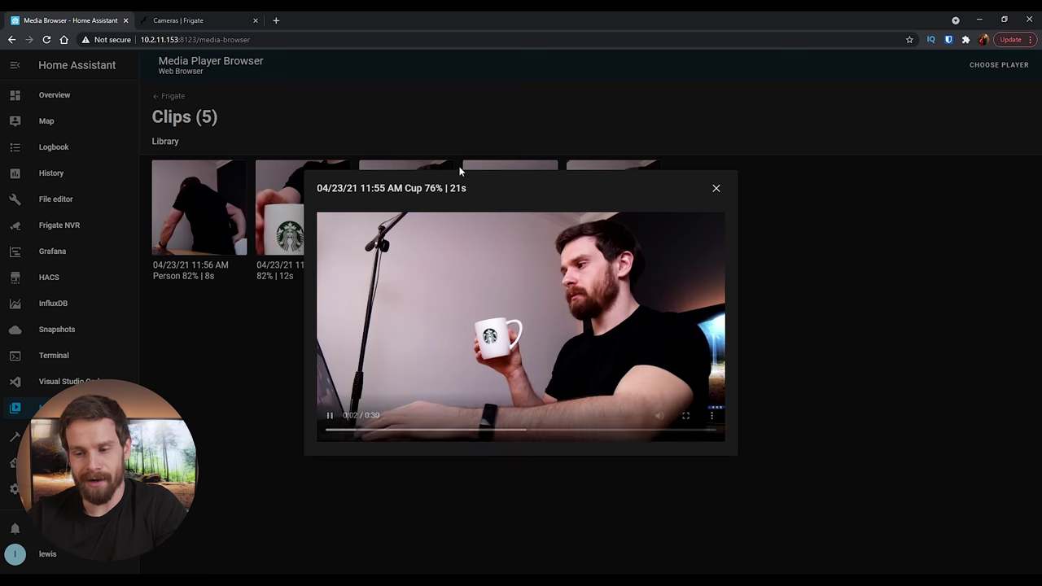
pyautogui.click(800, 198)
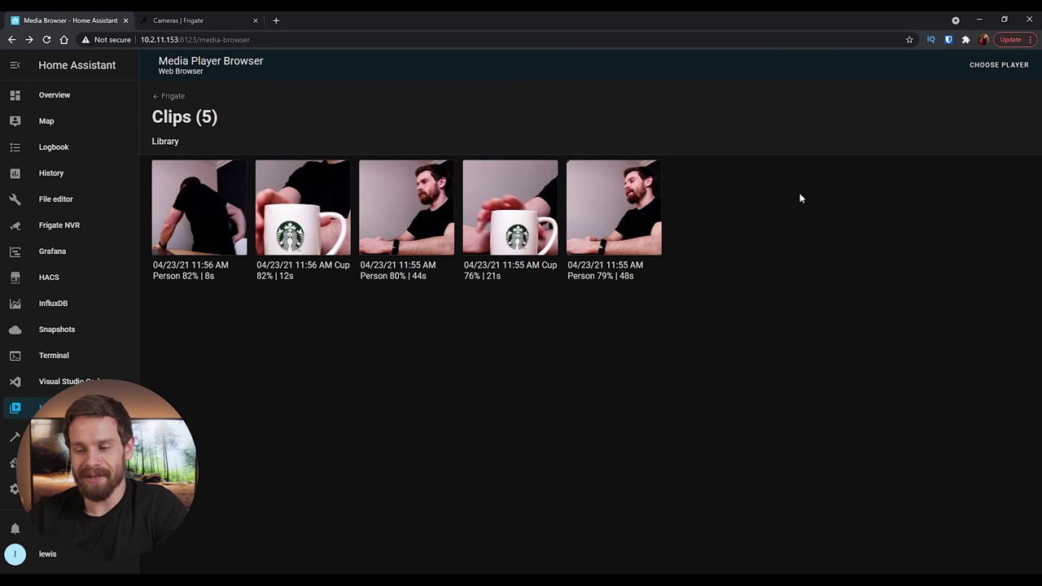
# - Play the 11:55 AM Person 79% clip, skipping ahead to the cup being held, and close it
pyautogui.click(642, 200)
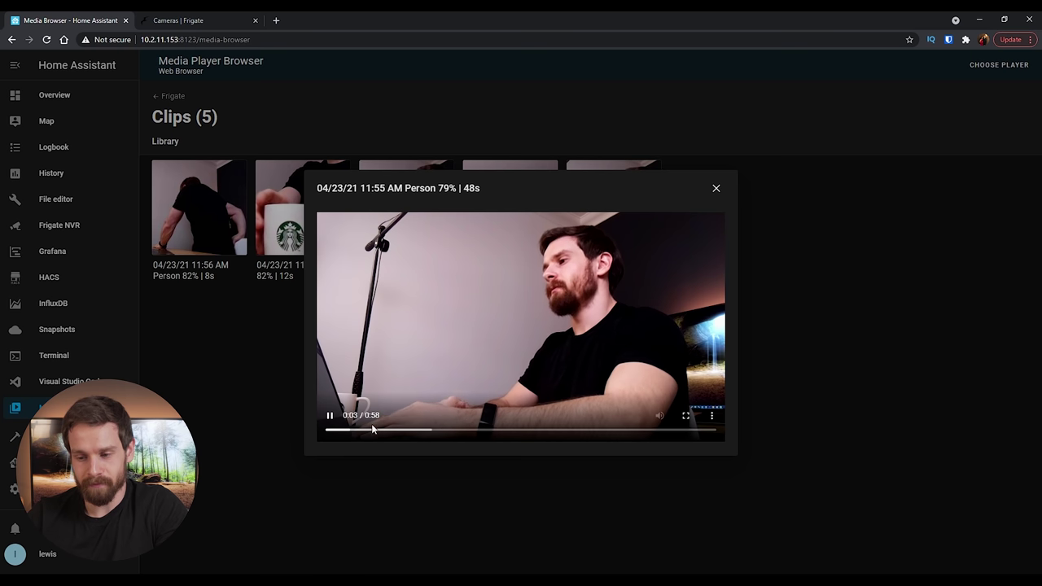
pyautogui.moveTo(388, 433); pyautogui.dragTo(430, 434)
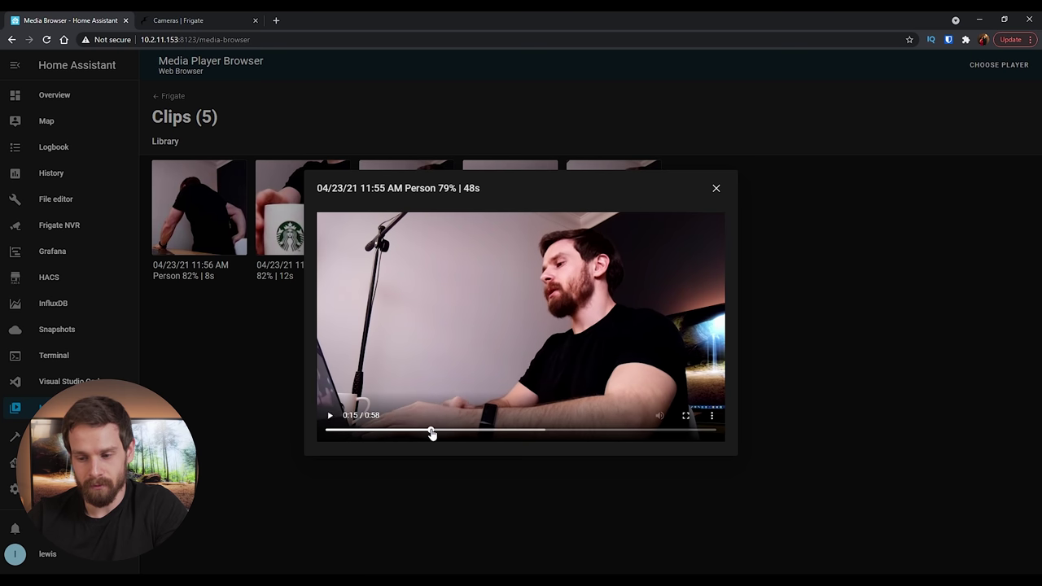
pyautogui.click(521, 434)
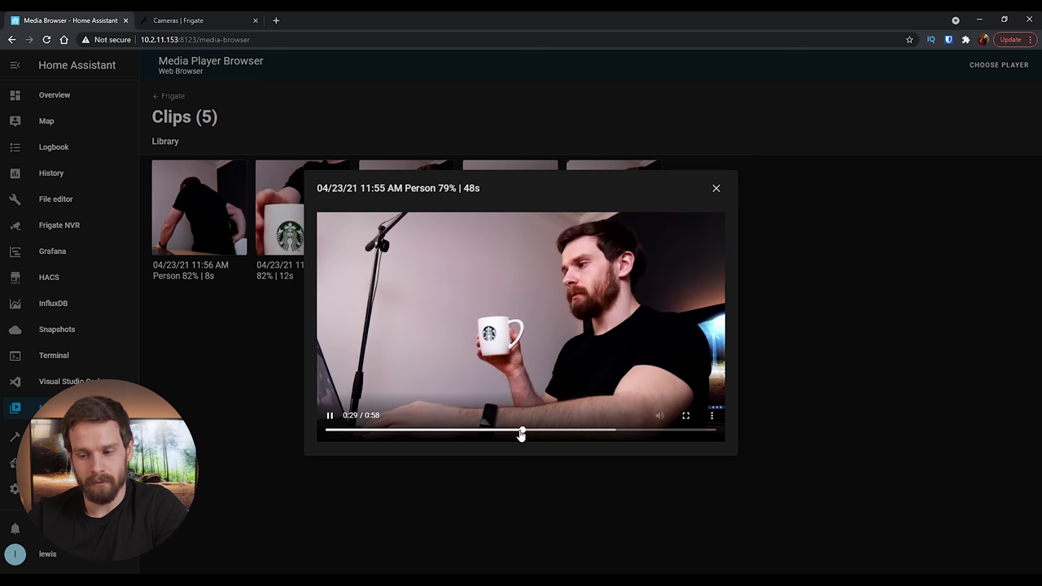
pyautogui.click(557, 434)
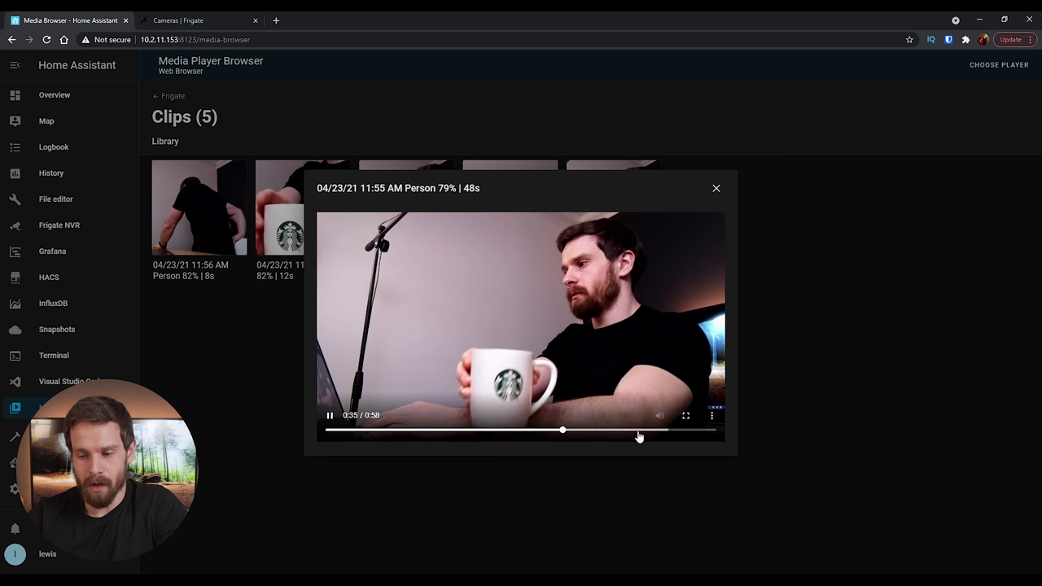
pyautogui.click(717, 190)
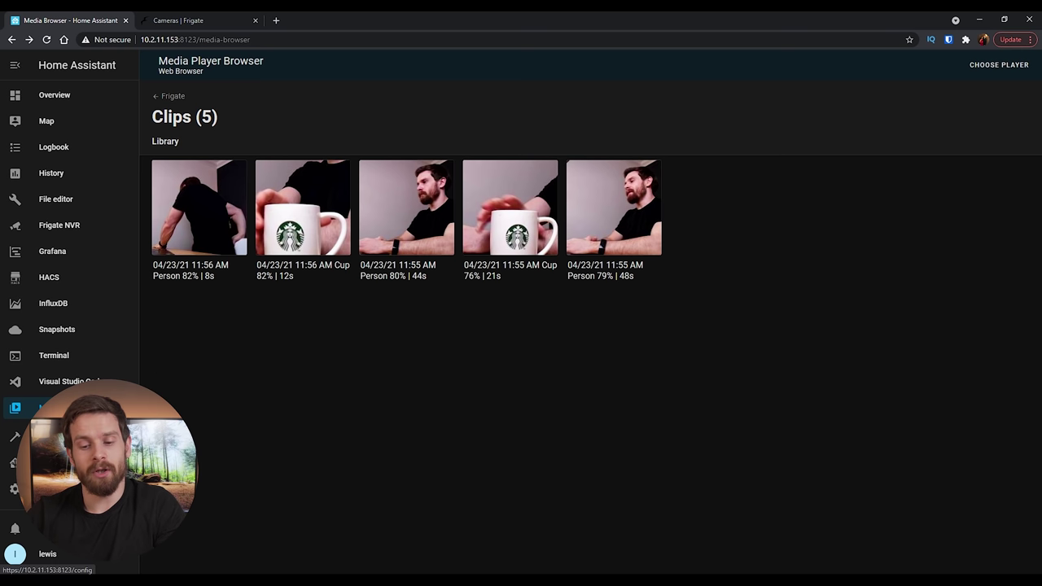
# - Reload the Frigate integration in Home Assistant's configuration and dismiss the confirmation
pyautogui.click(14, 489)
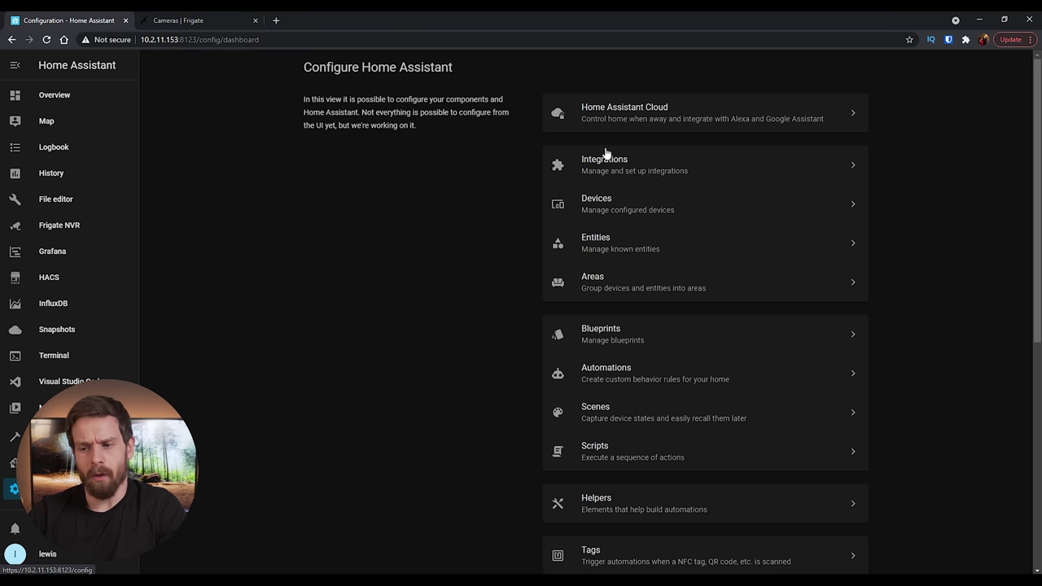
pyautogui.click(661, 163)
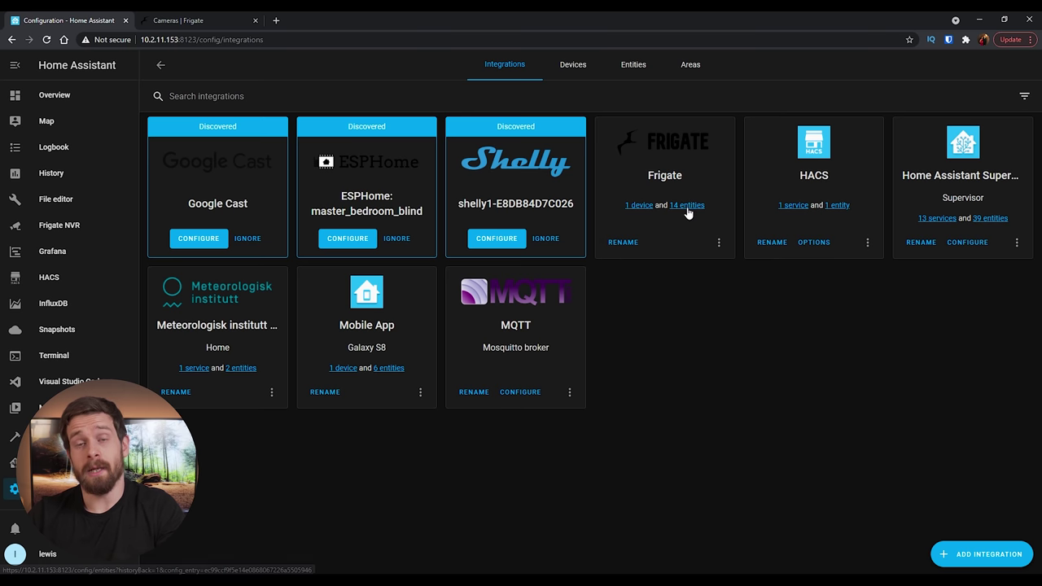
pyautogui.click(719, 244)
pyautogui.click(750, 327)
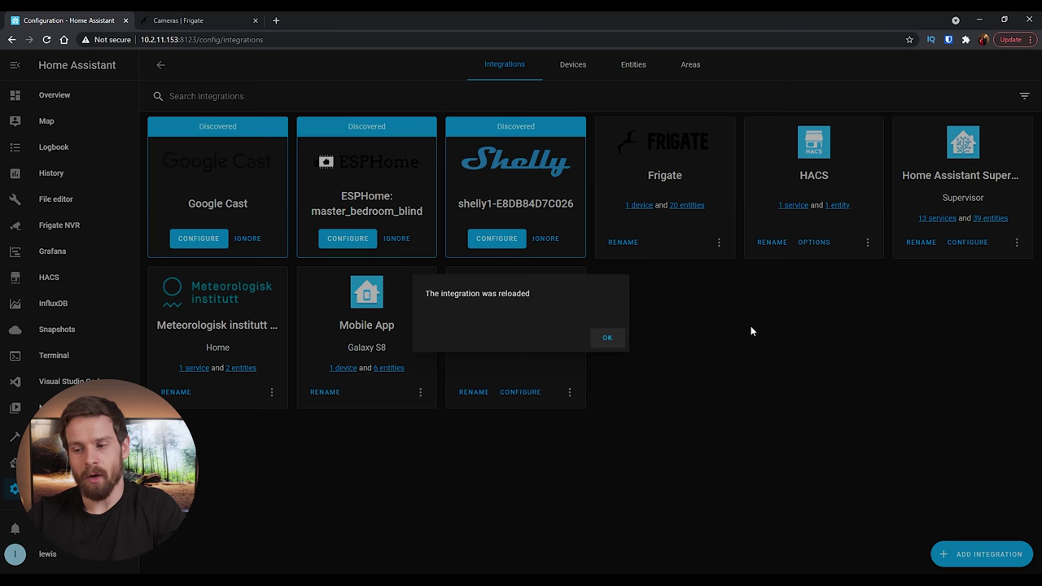
pyautogui.click(607, 339)
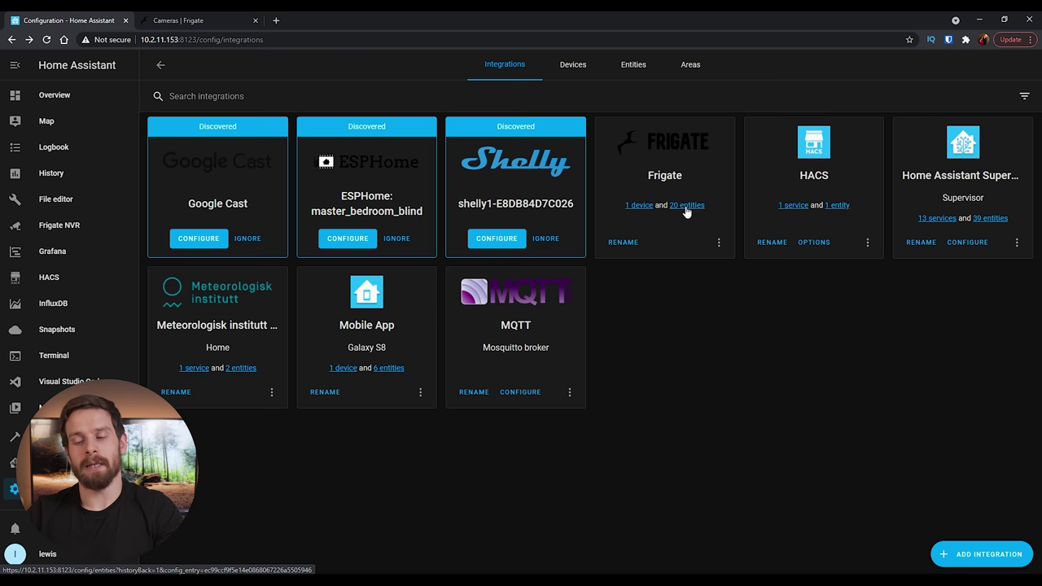
# - Open the Frigate device and review its list of Pi Cam entities
pyautogui.click(627, 207)
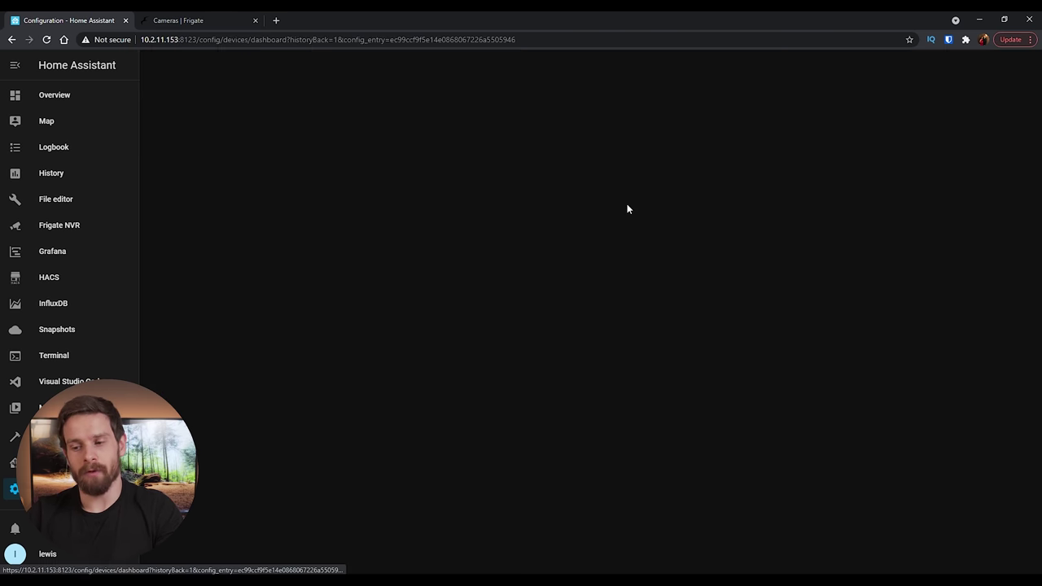
pyautogui.click(307, 158)
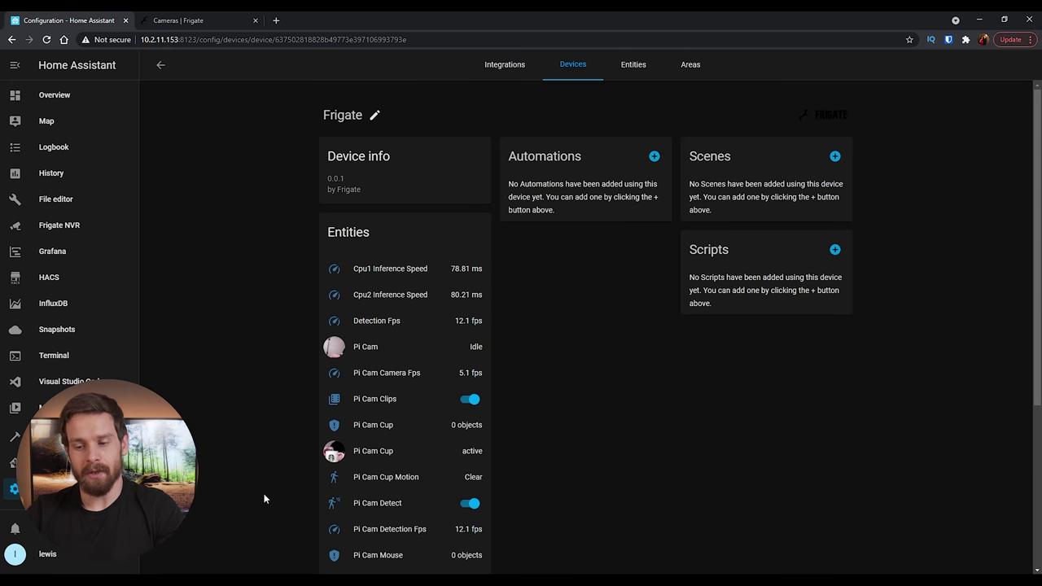
pyautogui.scroll(-2, 264, 493)
pyautogui.scroll(-2, 266, 434)
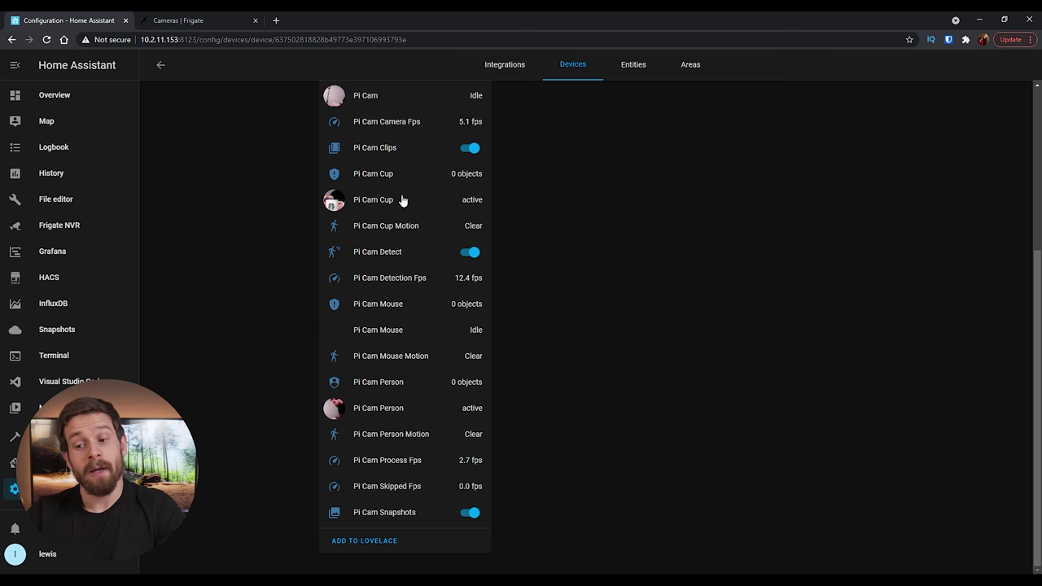
pyautogui.scroll(2, 343, 252)
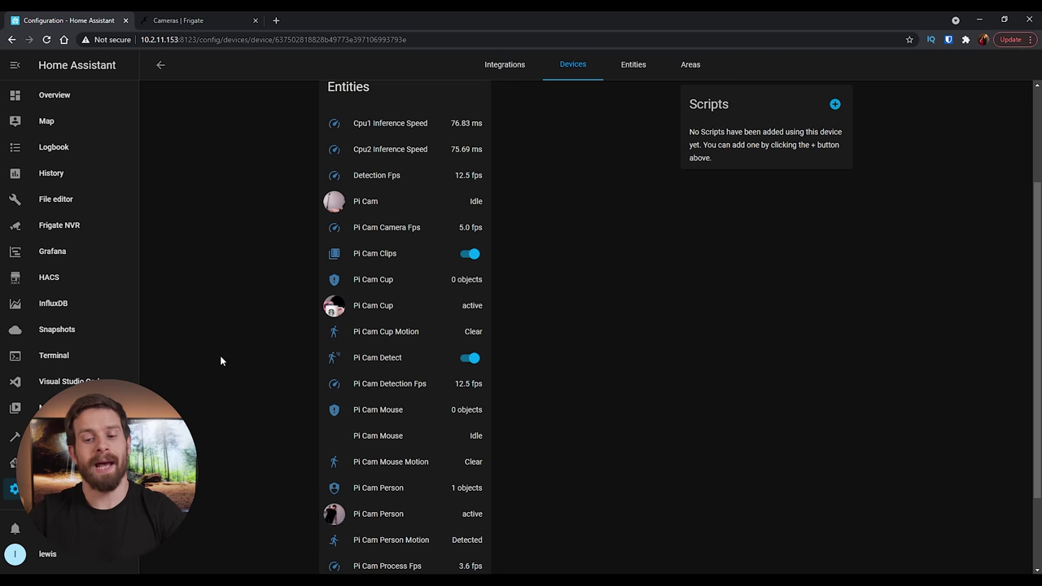
# - Show pi_cam's view options in Frigate NVR and open its Mask & Zone creator
pyautogui.click(82, 228)
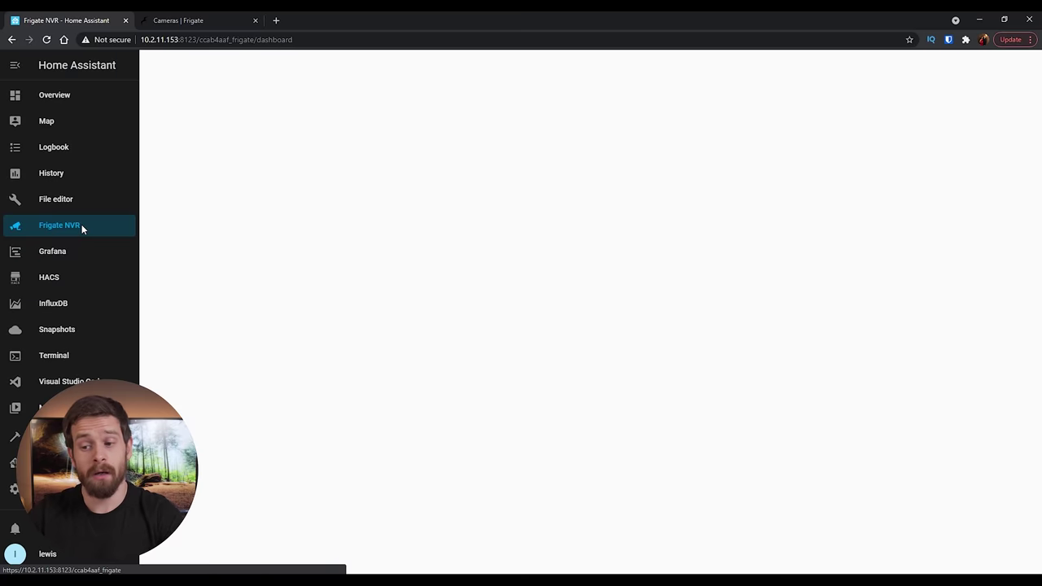
pyautogui.click(489, 244)
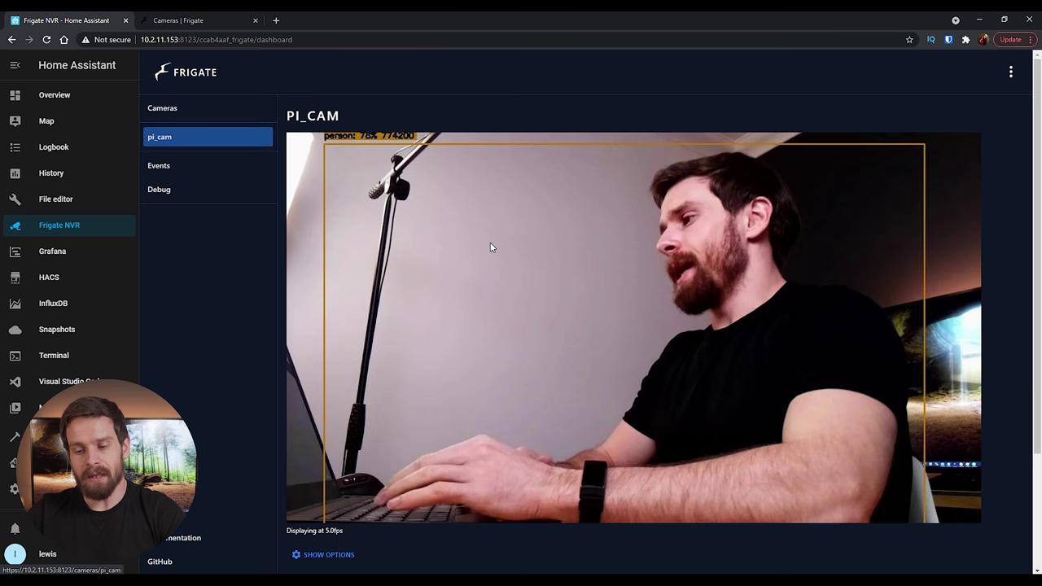
pyautogui.scroll(-2, 396, 509)
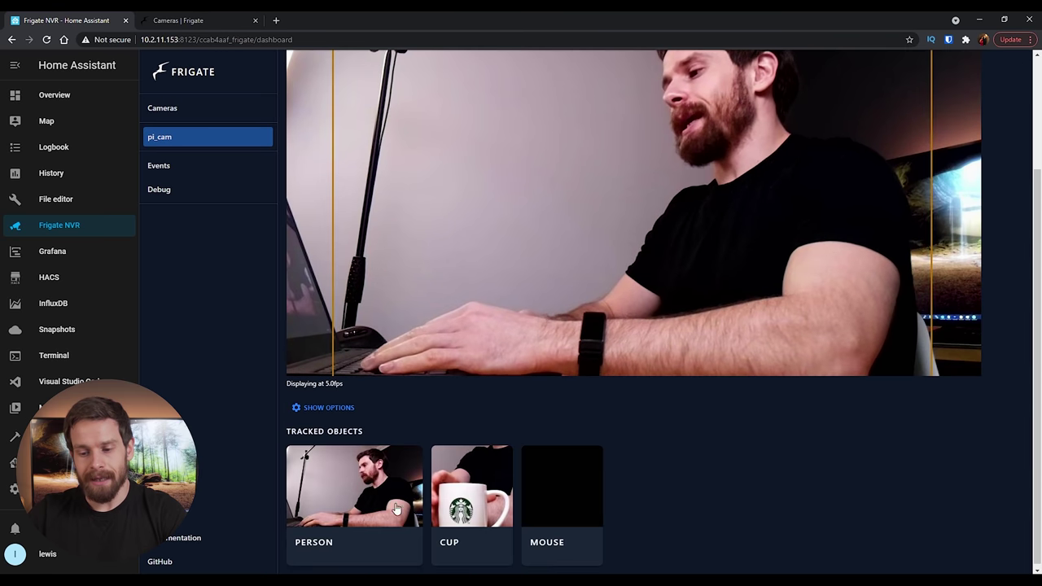
pyautogui.click(322, 408)
pyautogui.scroll(-1, 538, 570)
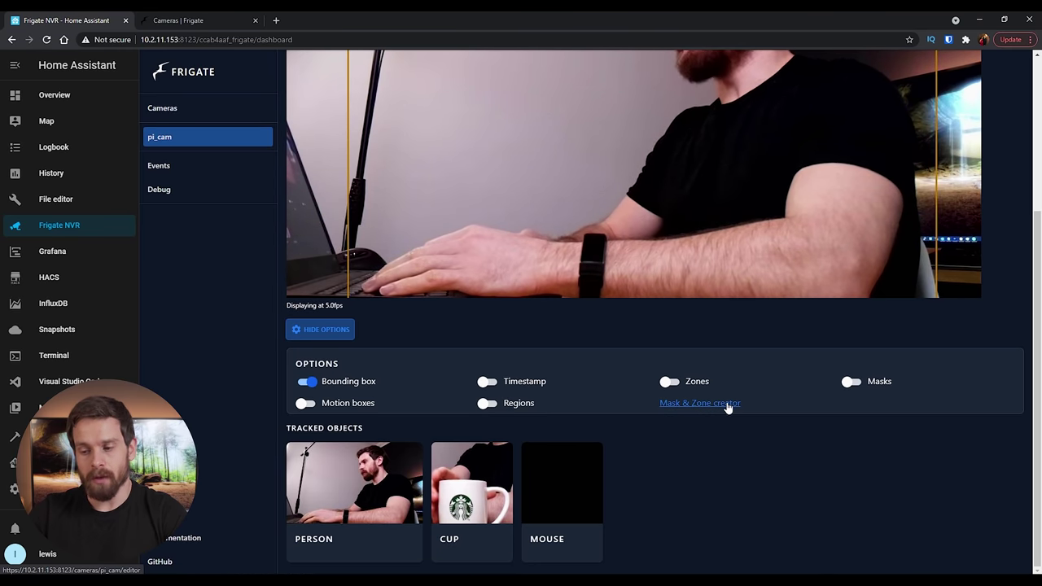
pyautogui.click(696, 404)
# - Examine the motion masks, zones and object masks sections of the pi_cam mask creator
pyautogui.scroll(-1, 614, 319)
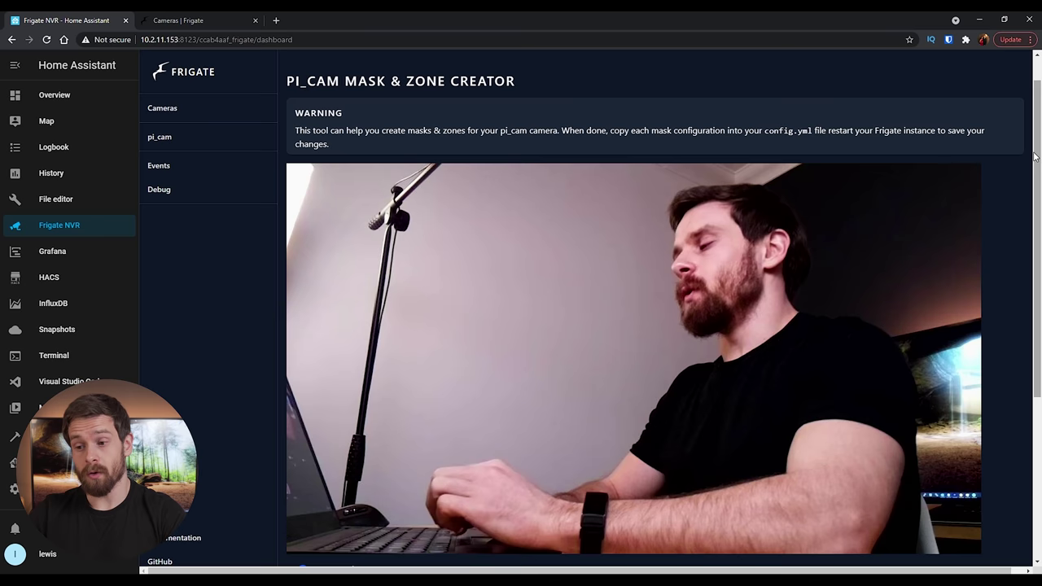
pyautogui.moveTo(1036, 156); pyautogui.dragTo(1036, 291)
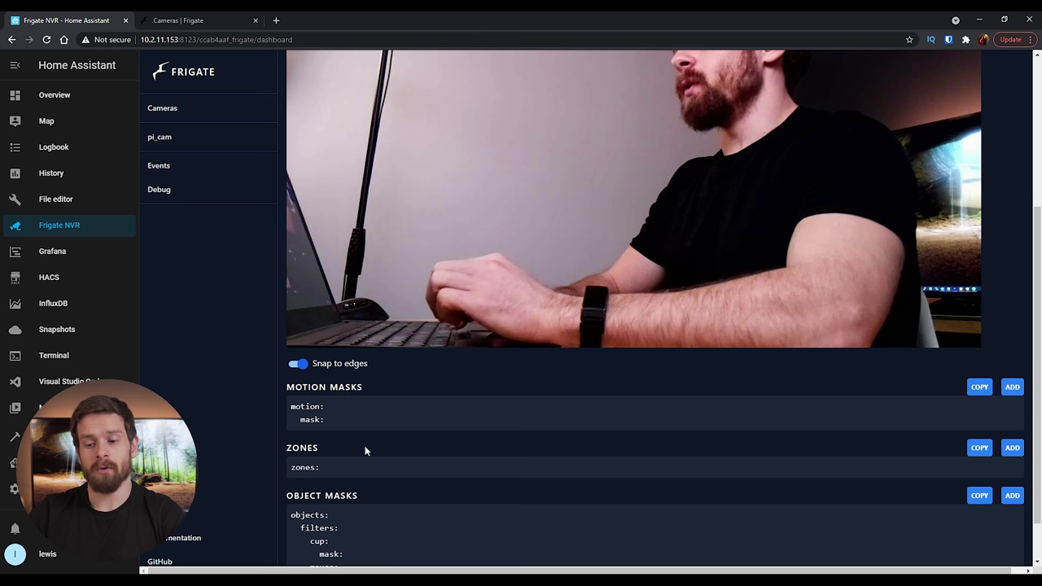
pyautogui.moveTo(351, 498)
pyautogui.scroll(-1, 650, 332)
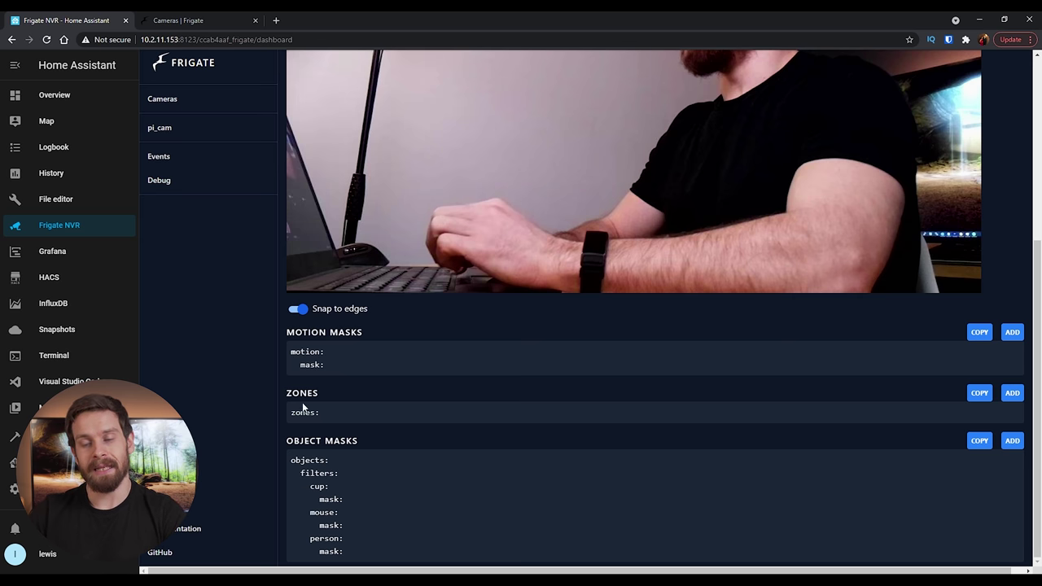
pyautogui.moveTo(332, 463)
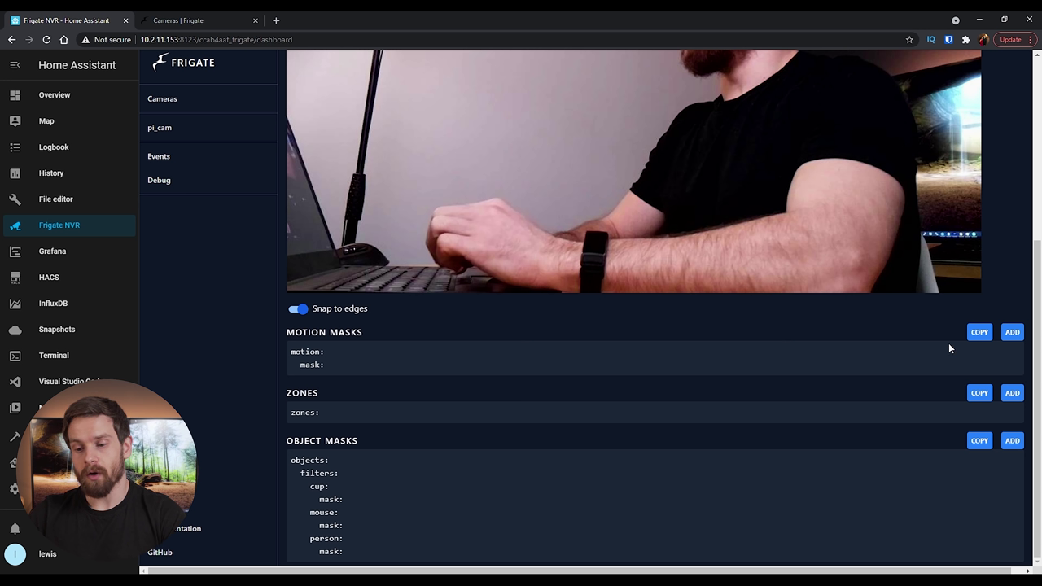
# - Add a motion mask and draw it as a four-point polygon on the wall beside the microphone stand
pyautogui.click(1013, 333)
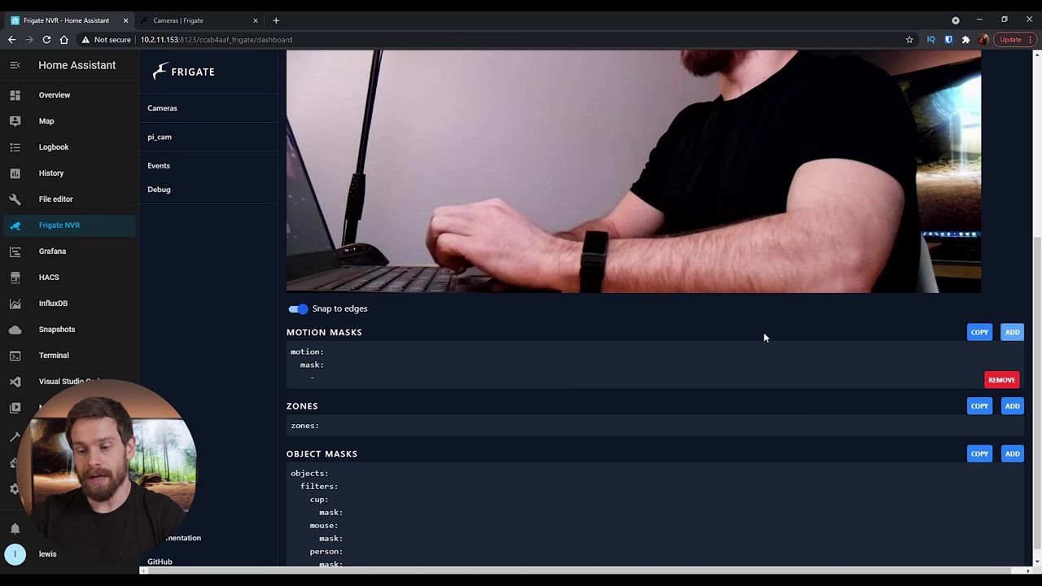
pyautogui.moveTo(1040, 317); pyautogui.dragTo(1040, 197)
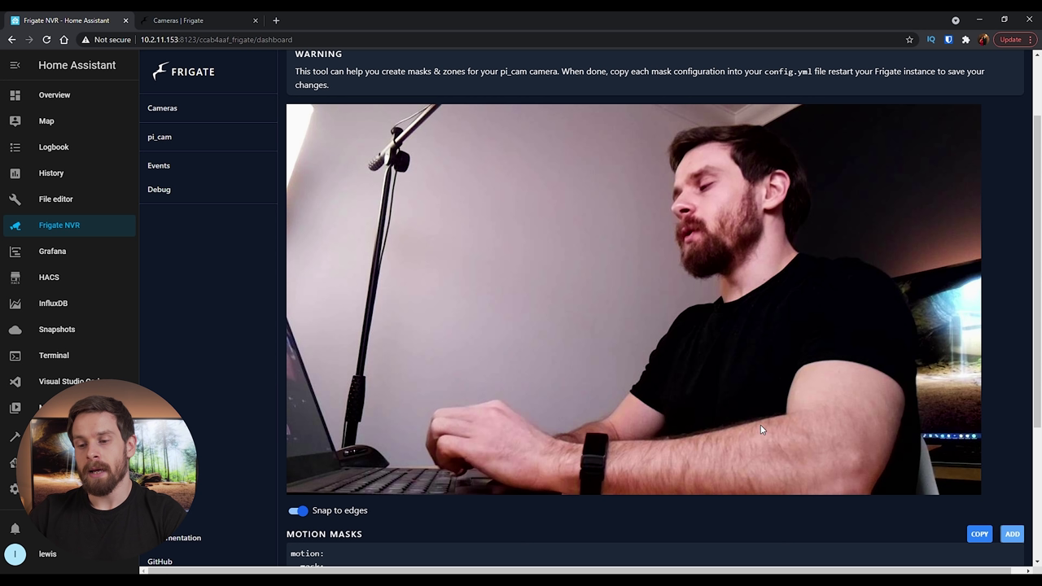
pyautogui.click(441, 187)
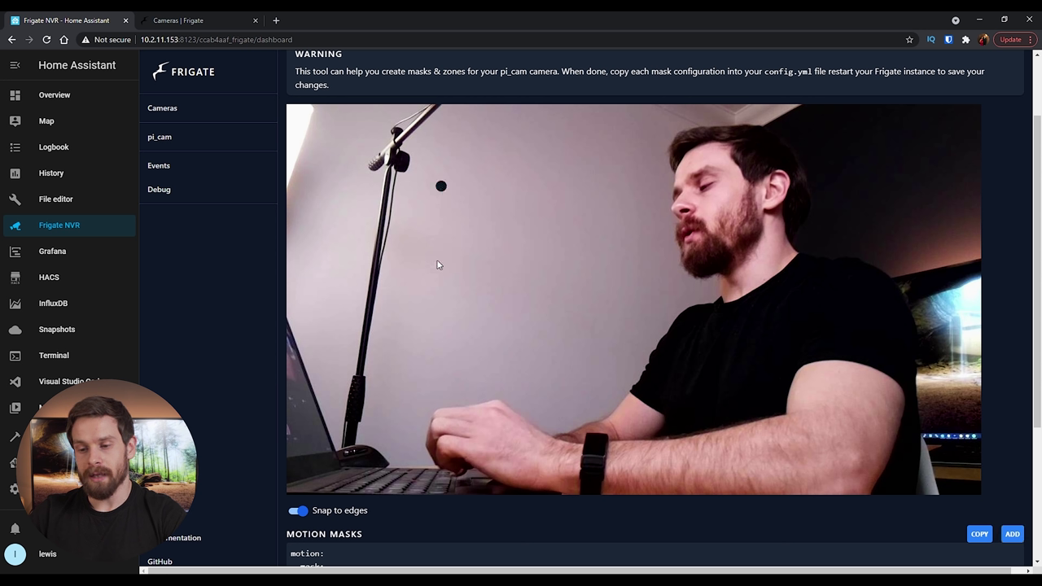
pyautogui.click(515, 283)
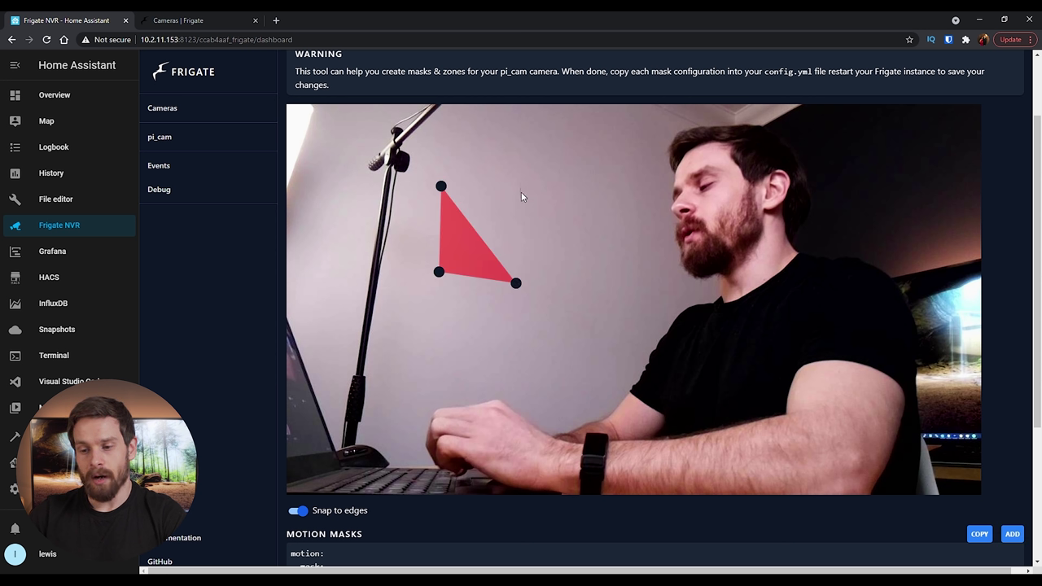
pyautogui.click(522, 196)
# - Enlarge the motion mask by moving its corners outward and add a fifth point on the side facing the microphone stand
pyautogui.moveTo(520, 192); pyautogui.dragTo(558, 163)
pyautogui.moveTo(516, 284); pyautogui.dragTo(578, 291)
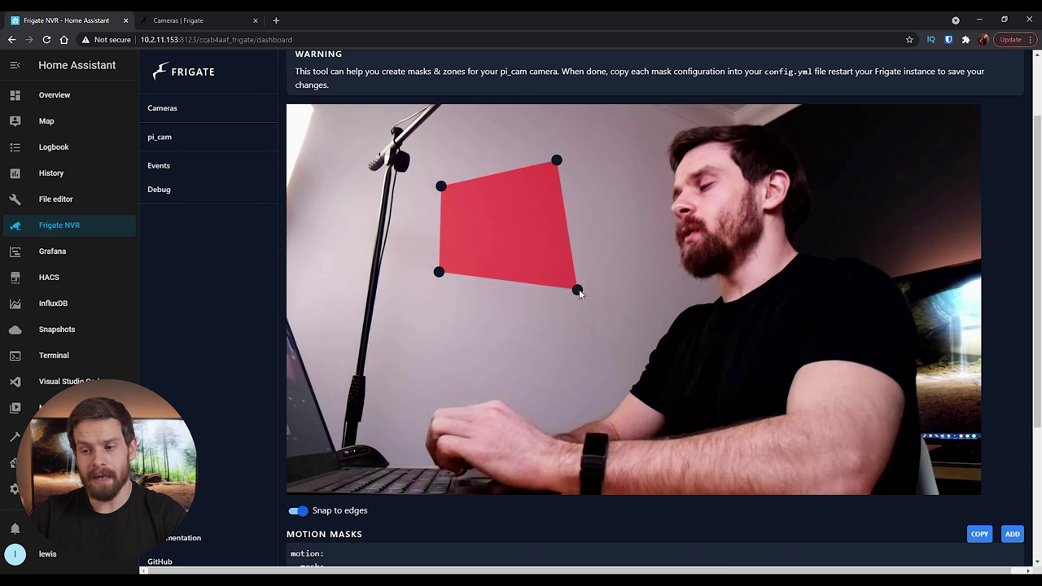
pyautogui.moveTo(439, 272); pyautogui.dragTo(394, 296)
pyautogui.moveTo(439, 186); pyautogui.dragTo(414, 166)
pyautogui.click(478, 227)
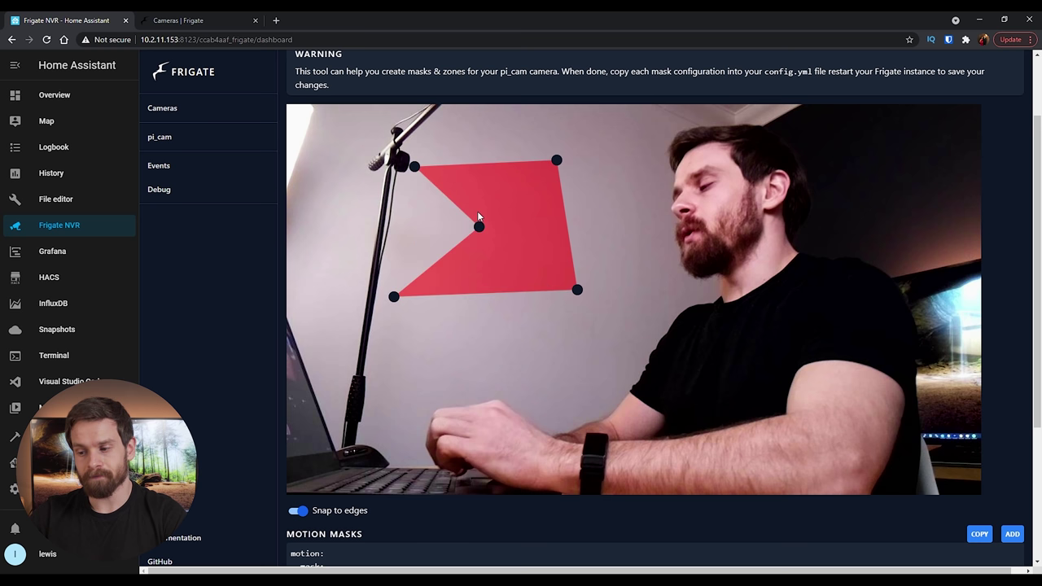
pyautogui.moveTo(480, 234); pyautogui.dragTo(394, 233)
# - Stretch the motion mask's points to the image edges so it covers the person's side of the frame
pyautogui.moveTo(579, 294); pyautogui.dragTo(981, 494)
pyautogui.moveTo(398, 306); pyautogui.dragTo(545, 494)
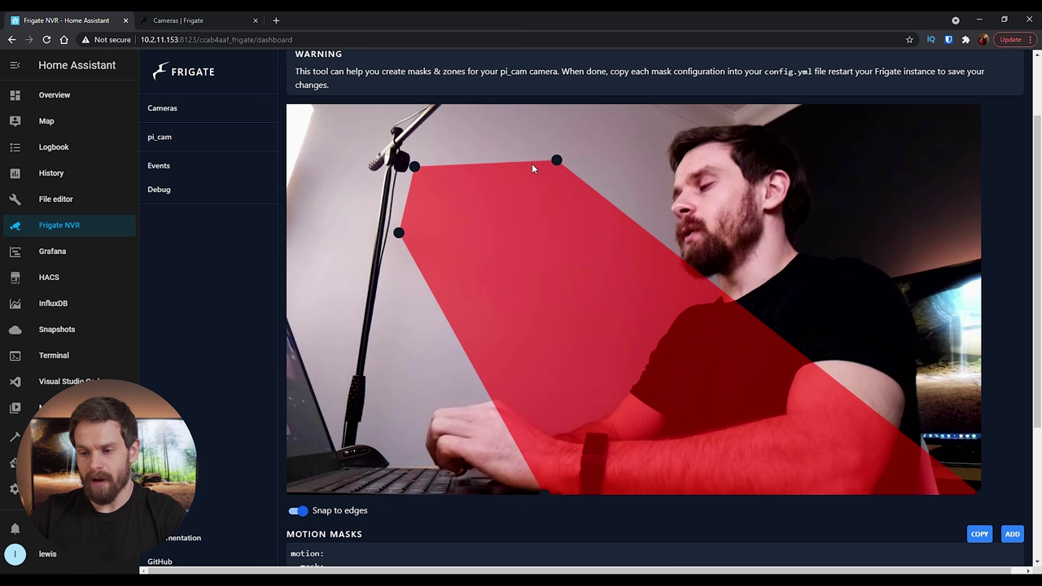
pyautogui.moveTo(558, 161); pyautogui.dragTo(933, 91)
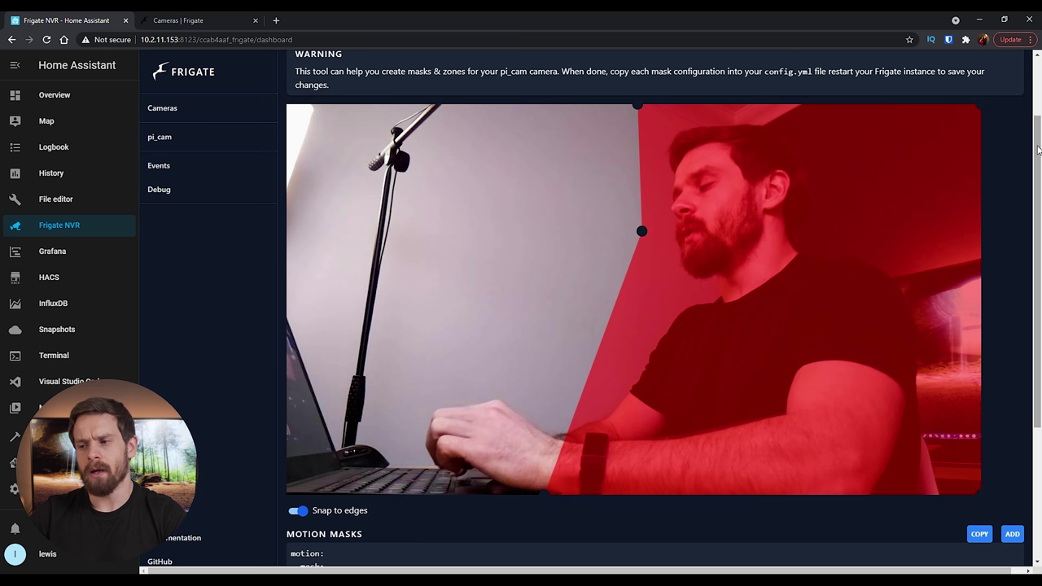
# - Copy the motion mask configuration 1280,0,1280,720,475,720,655,234,647,0 and paste it into frigate.yml under pi_cam, below the clips block
pyautogui.moveTo(1038, 149); pyautogui.dragTo(1026, 248)
pyautogui.moveTo(668, 395)
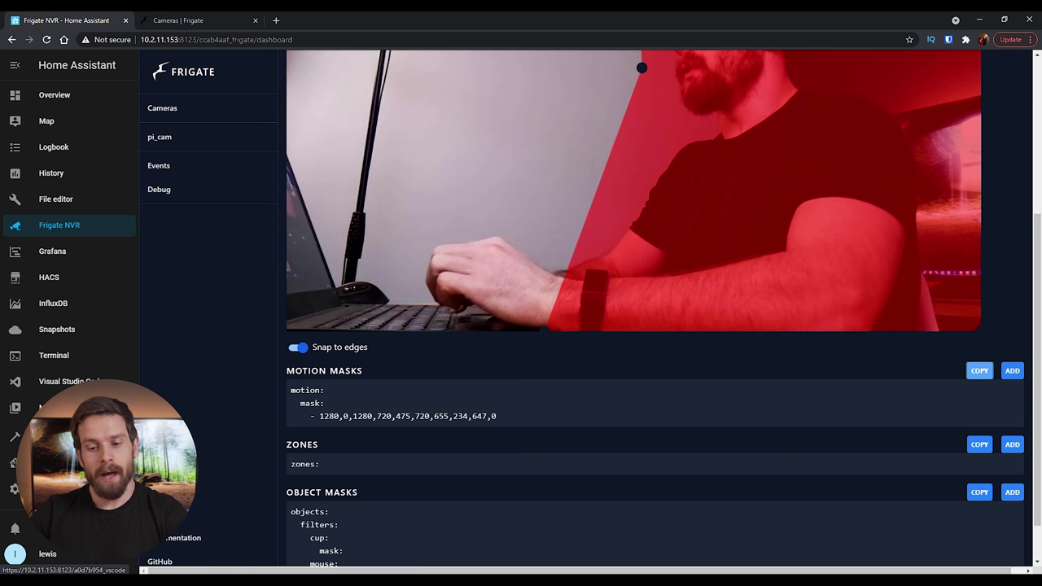
pyautogui.click(69, 381)
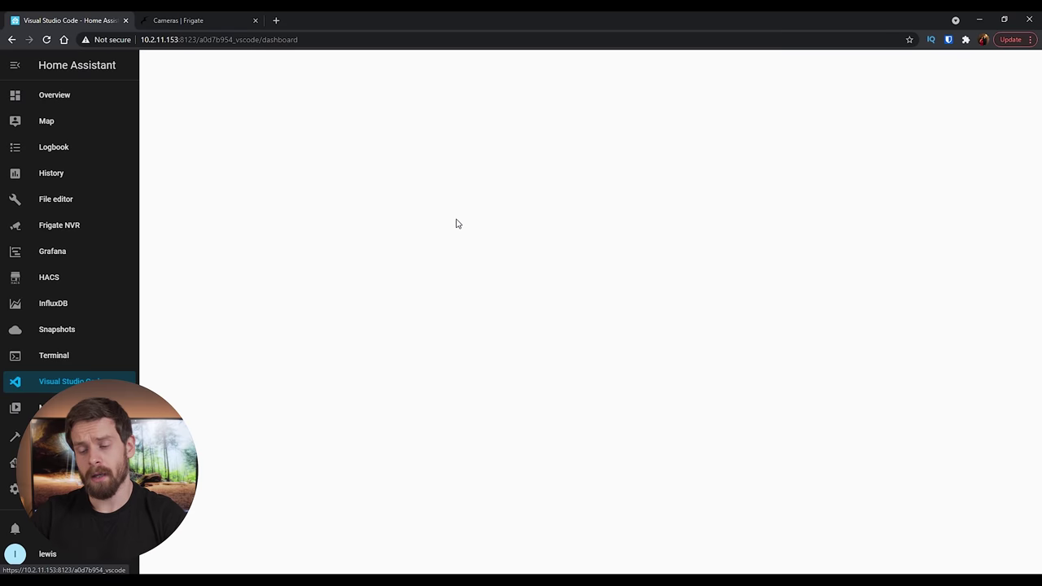
pyautogui.press('Return')
pyautogui.write('motion:   mask:     - 1280,0,1280,720,475,720,655,234,647,0')
# - Fix the indentation of the pasted motion block in frigate.yml so mask and its coordinates nest under motion
pyautogui.click(399, 405)
pyautogui.press('BackSpace')
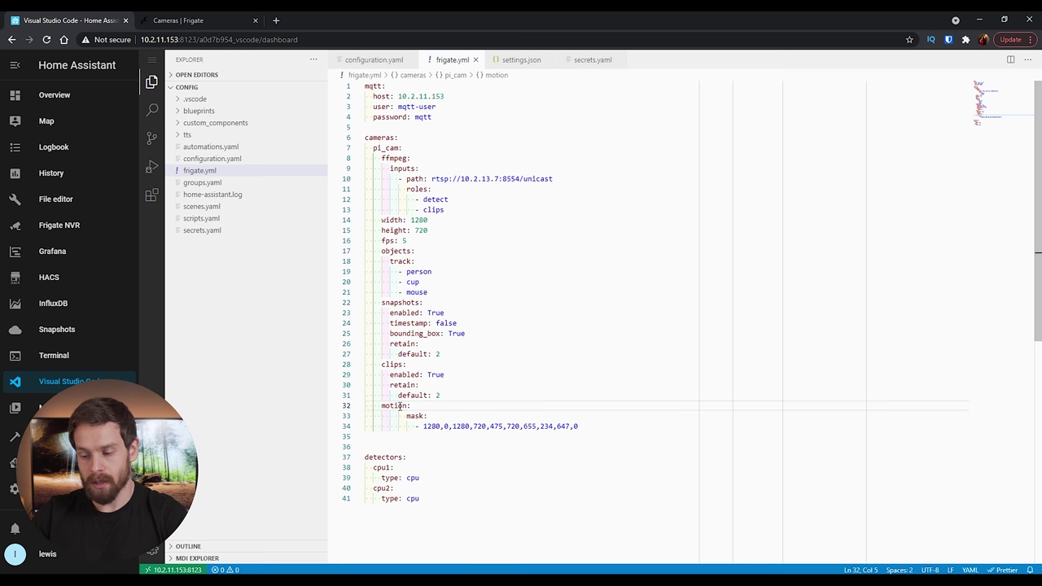
pyautogui.click(414, 426)
pyautogui.hotkey('shift', 'alt', 'f')
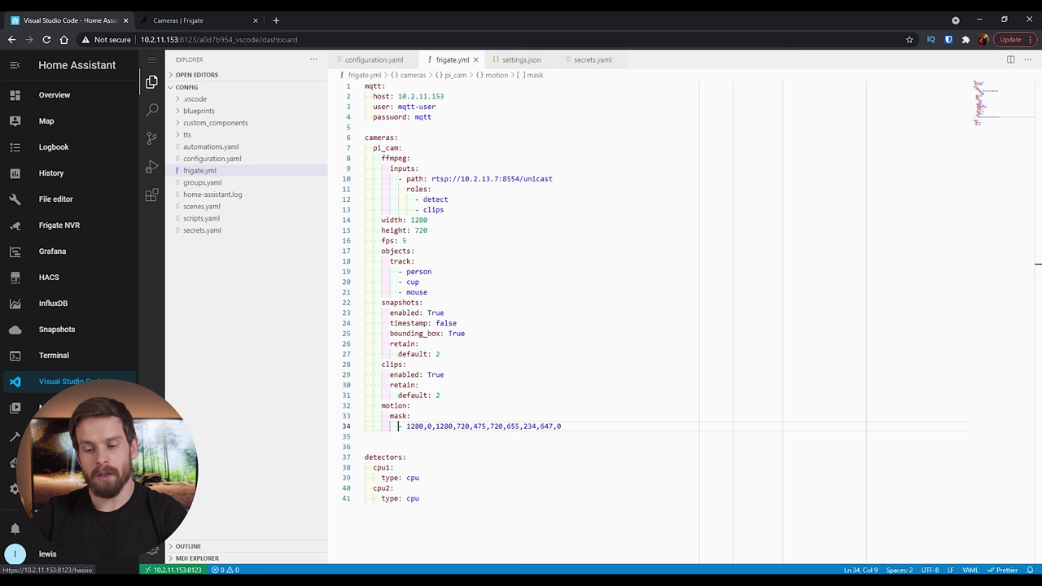
# - Restart the Frigate NVR add-on and open the pi_cam camera view in Frigate
pyautogui.click(13, 462)
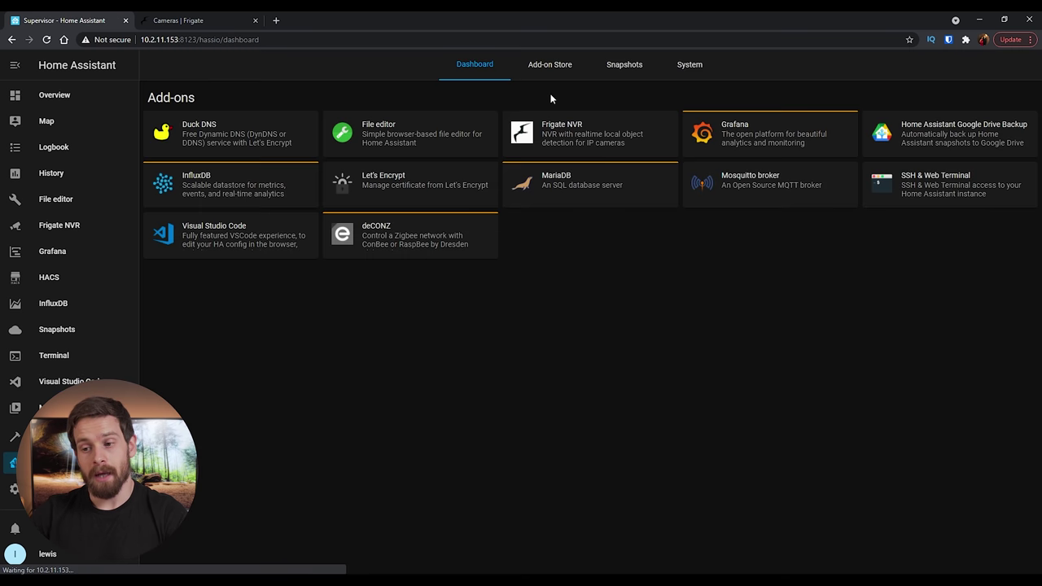
pyautogui.click(559, 129)
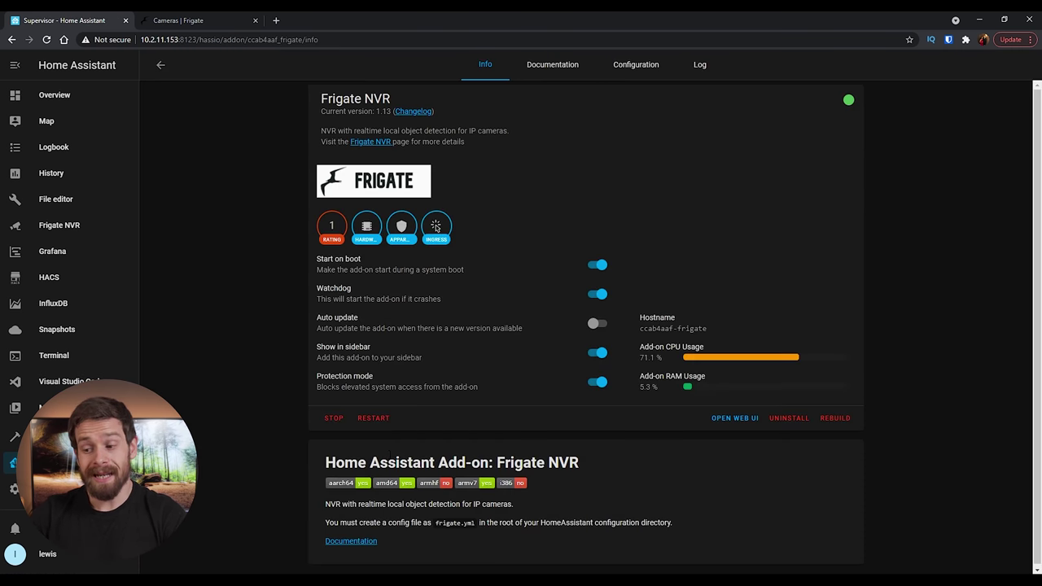
pyautogui.click(59, 224)
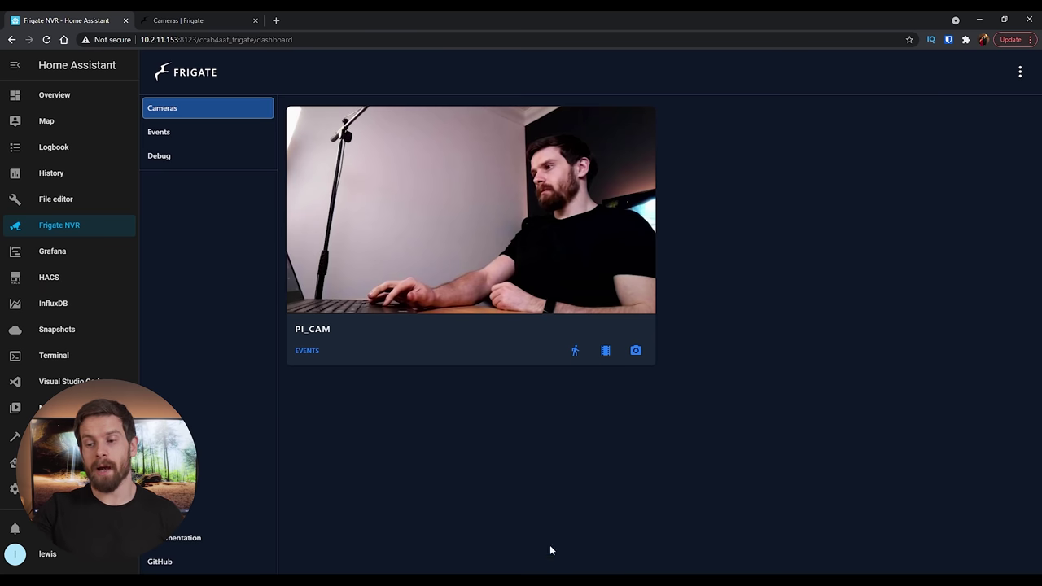
pyautogui.click(598, 240)
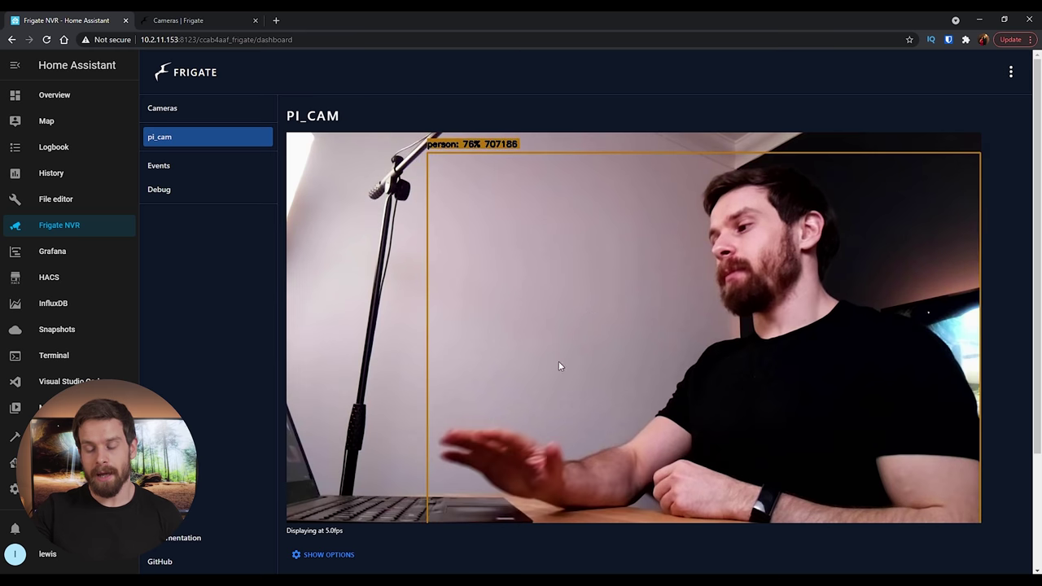
# - Show the pi_cam view options and switch the Masks overlay on and off to check the masked area
pyautogui.scroll(-1, 594, 331)
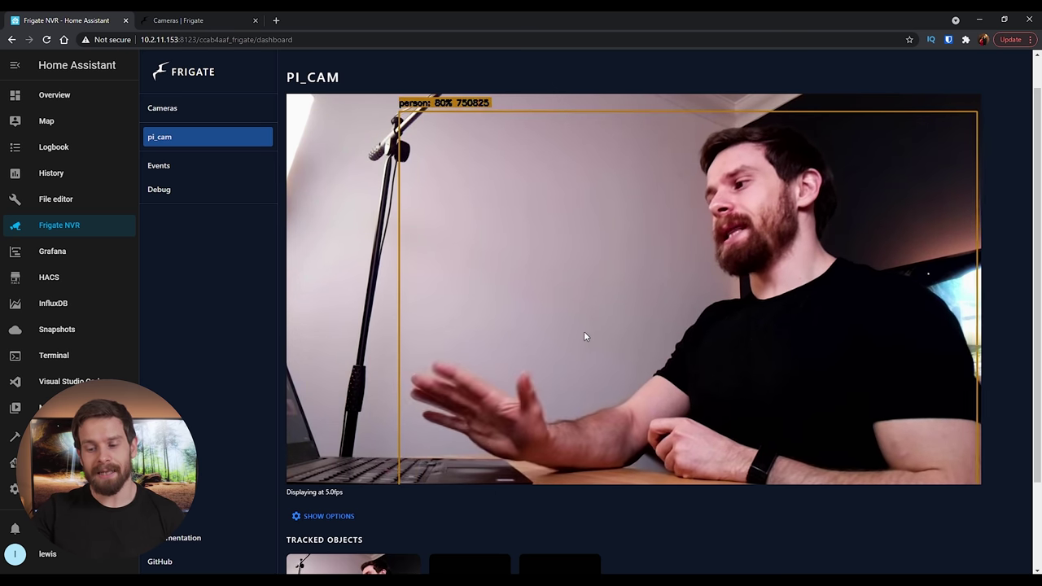
pyautogui.click(328, 517)
pyautogui.scroll(-1, 462, 477)
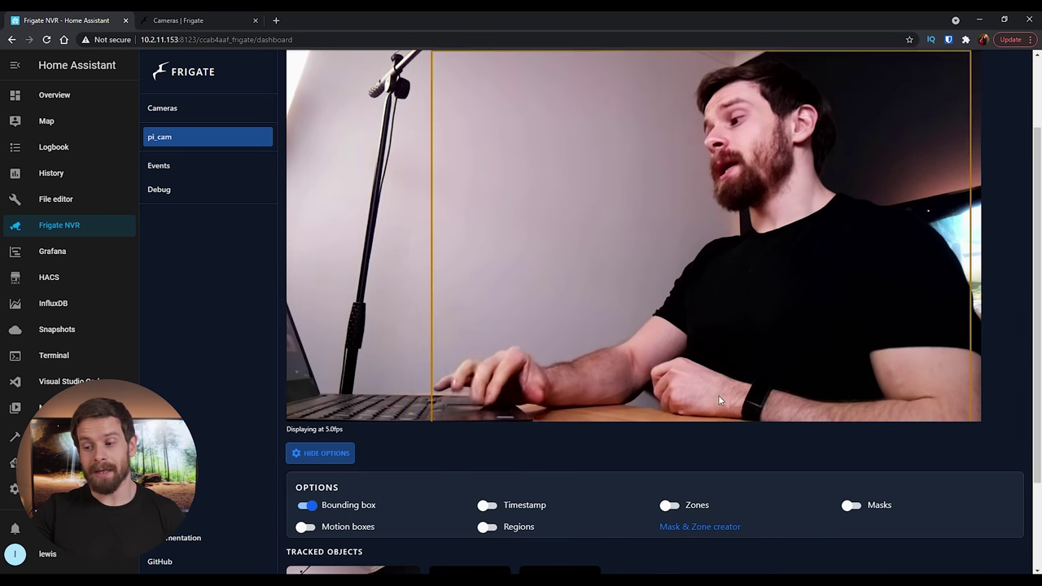
pyautogui.click(852, 505)
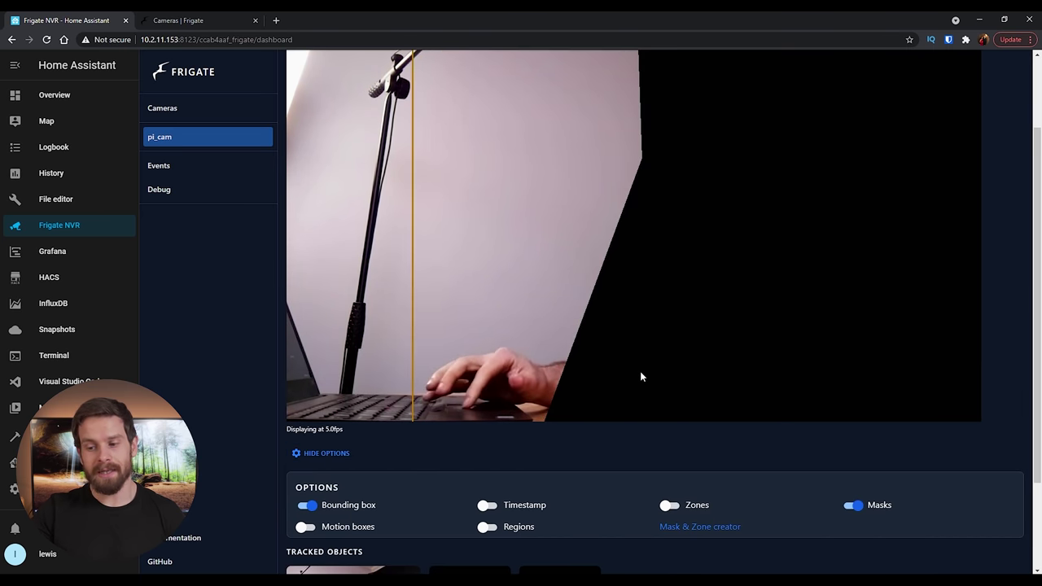
pyautogui.scroll(-1, 640, 376)
pyautogui.scroll(2, 640, 376)
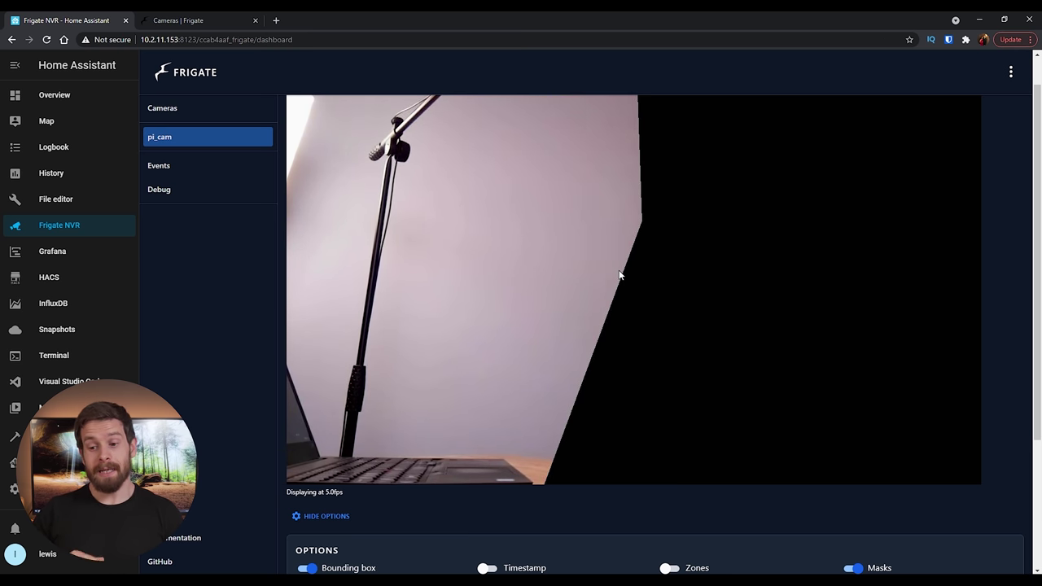
pyautogui.click(861, 569)
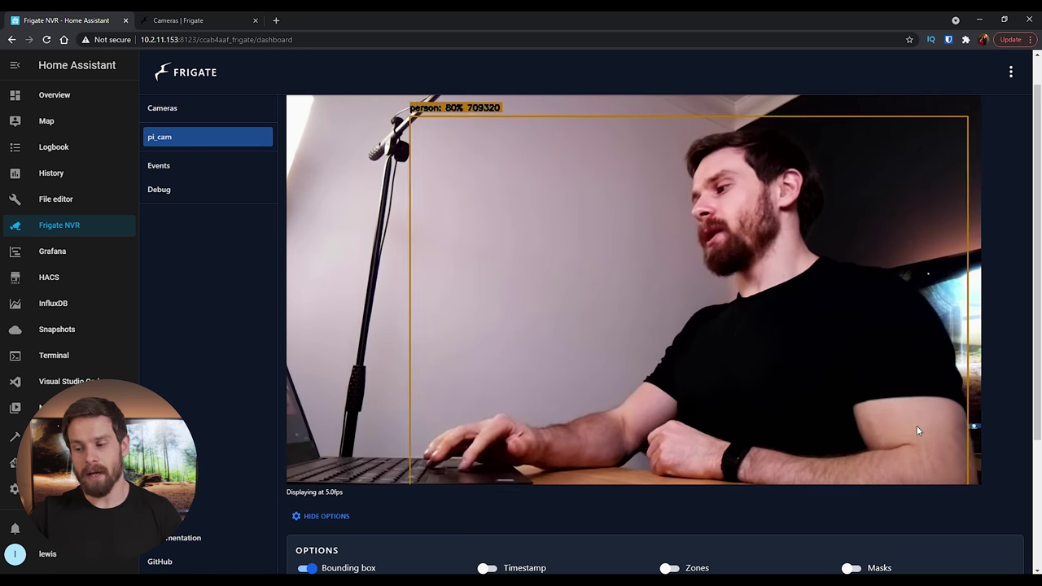
# - Switch the Masks overlay back on and try the Zones overlay on the pi_cam view
pyautogui.scroll(-1, 917, 430)
pyautogui.scroll(-1, 917, 430)
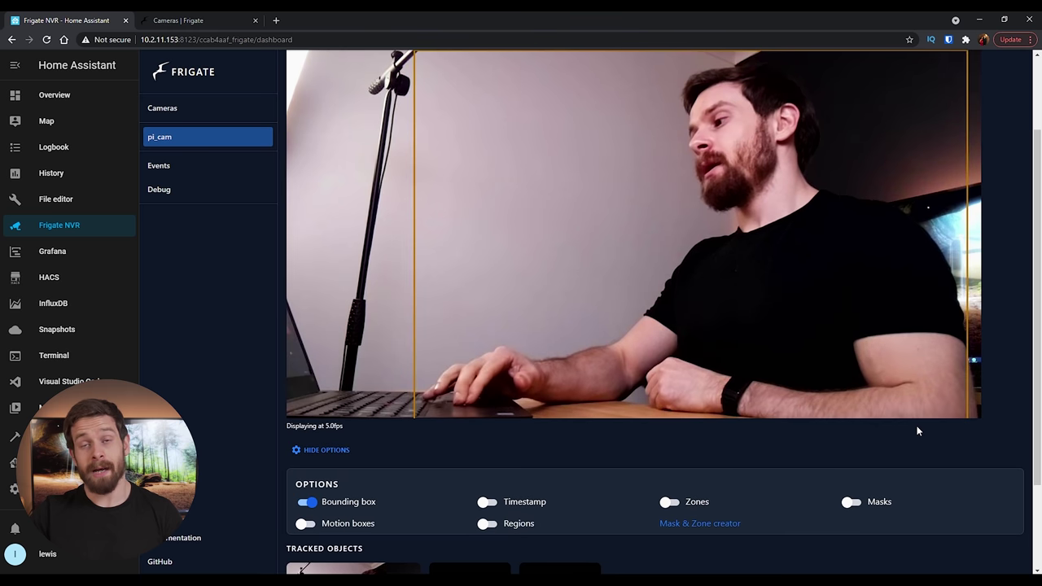
pyautogui.click(848, 505)
pyautogui.moveTo(852, 539); pyautogui.dragTo(959, 489)
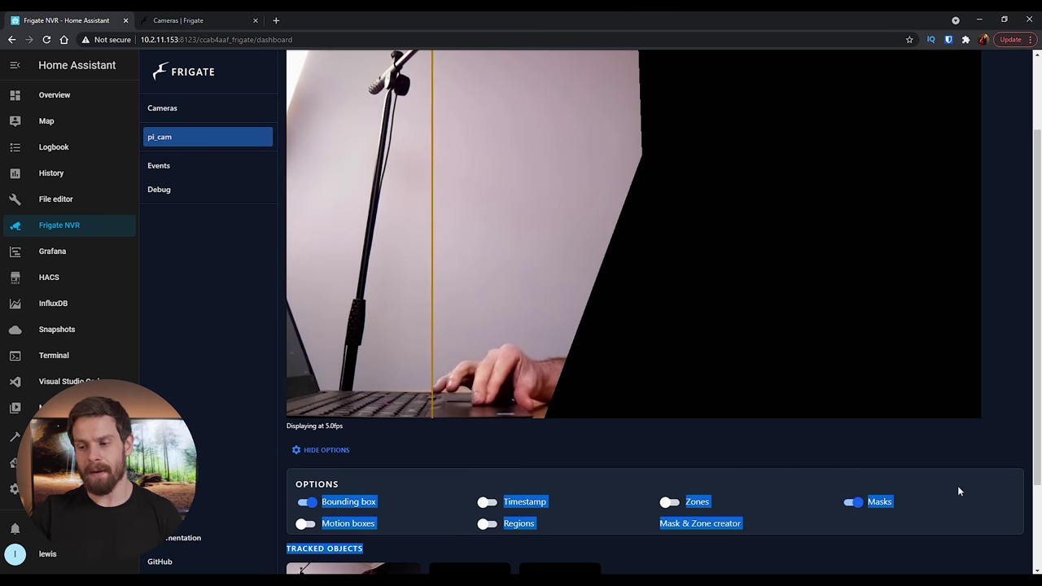
pyautogui.click(824, 505)
pyautogui.click(671, 503)
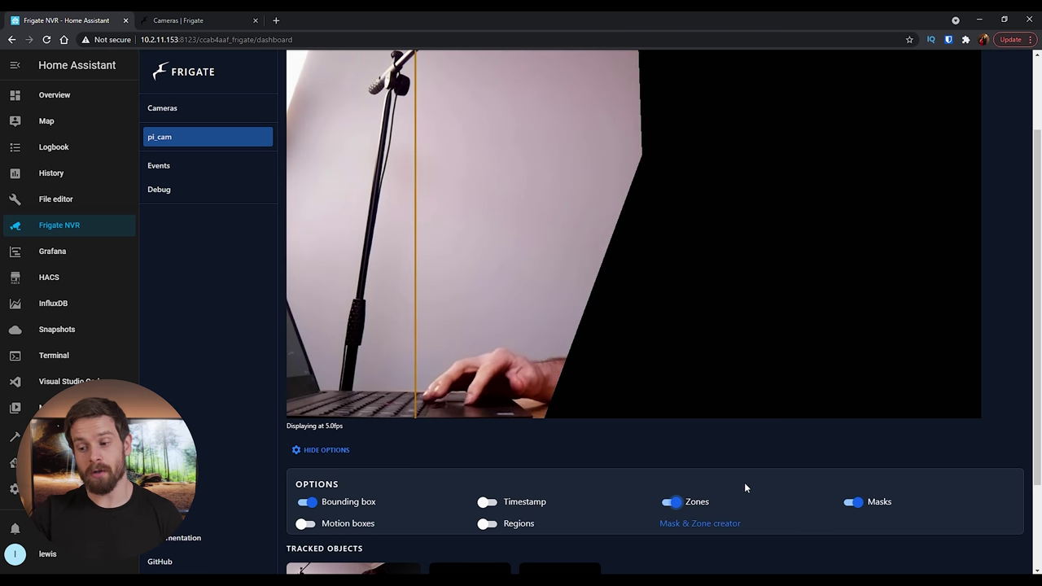
pyautogui.click(675, 505)
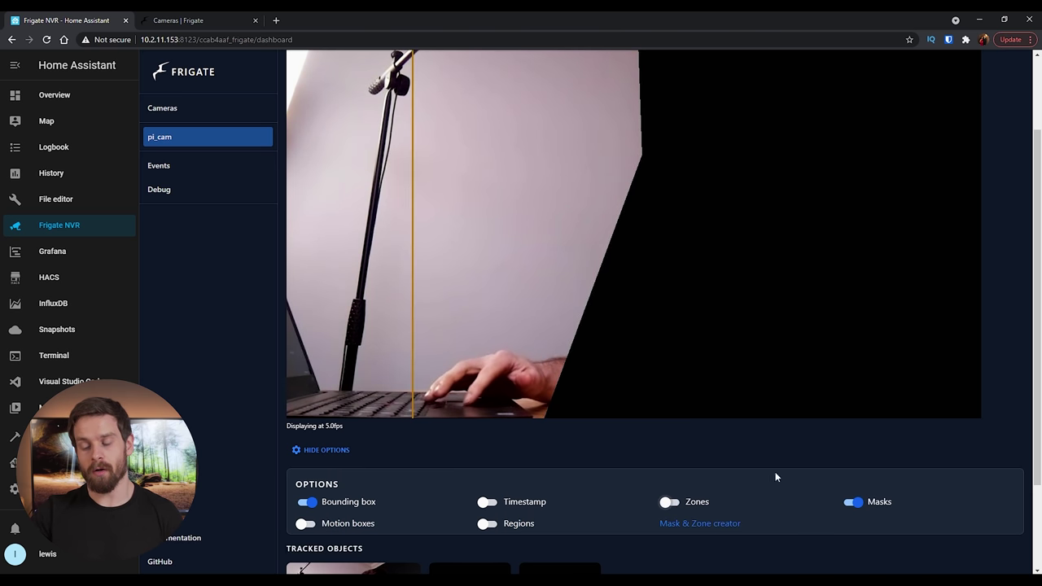
pyautogui.click(855, 503)
pyautogui.click(861, 503)
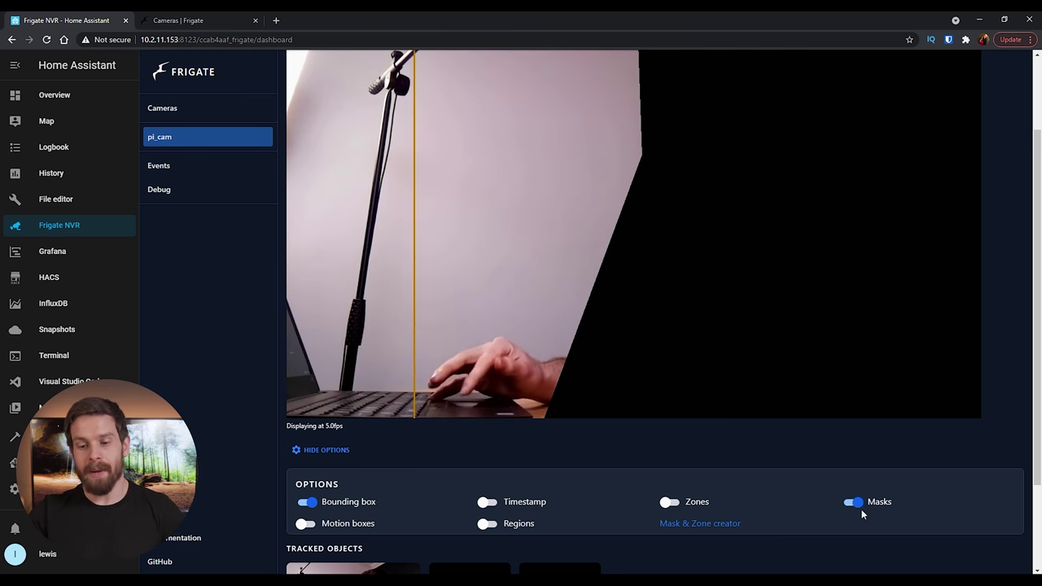
# - Open the pi_cam Mask & Zone creator and remove the existing motion mask
pyautogui.click(707, 525)
pyautogui.scroll(-3, 764, 383)
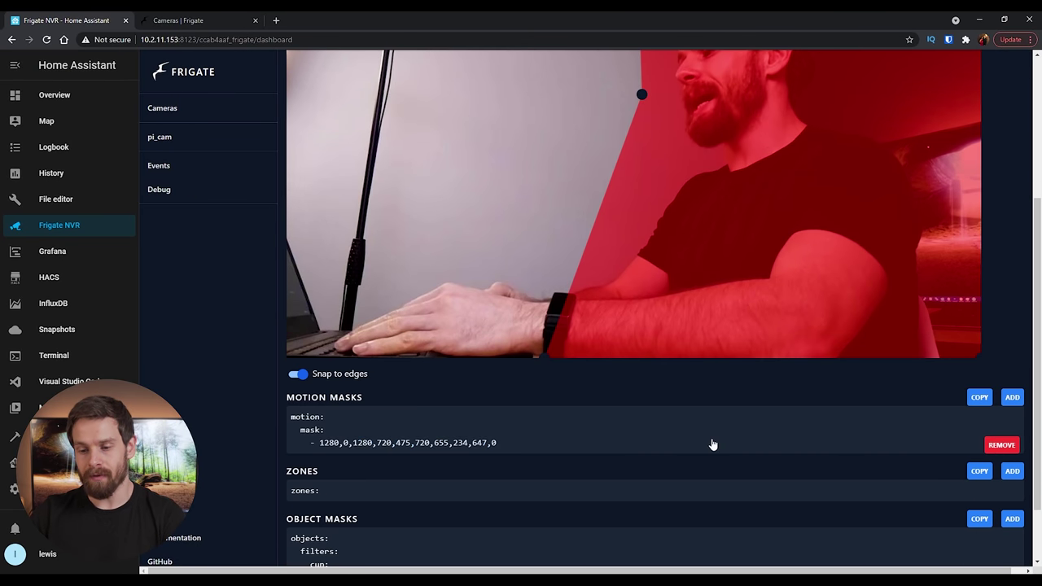
pyautogui.scroll(-1, 796, 494)
pyautogui.click(1010, 440)
pyautogui.click(1004, 431)
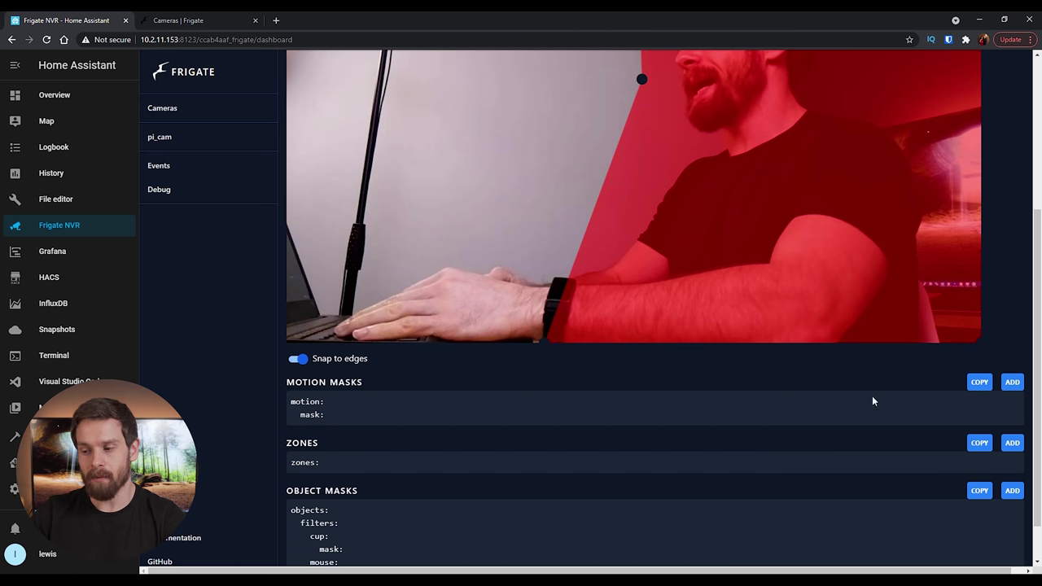
# - Add a first zone and draw it over the microphone-stand half of the frame with coordinates 630,0,614,720,0,720,0,0
pyautogui.click(1012, 448)
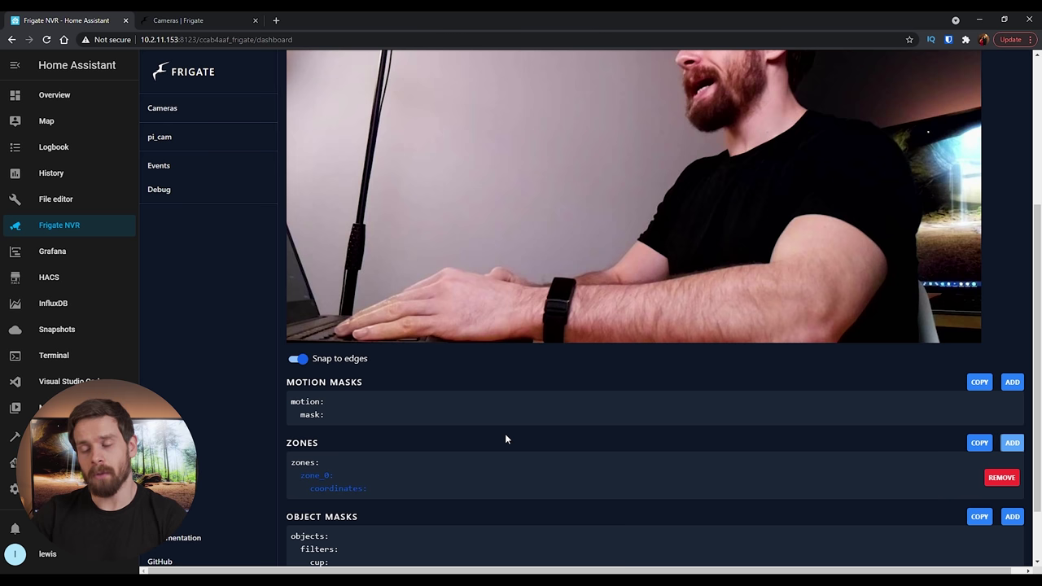
pyautogui.scroll(-1, 670, 352)
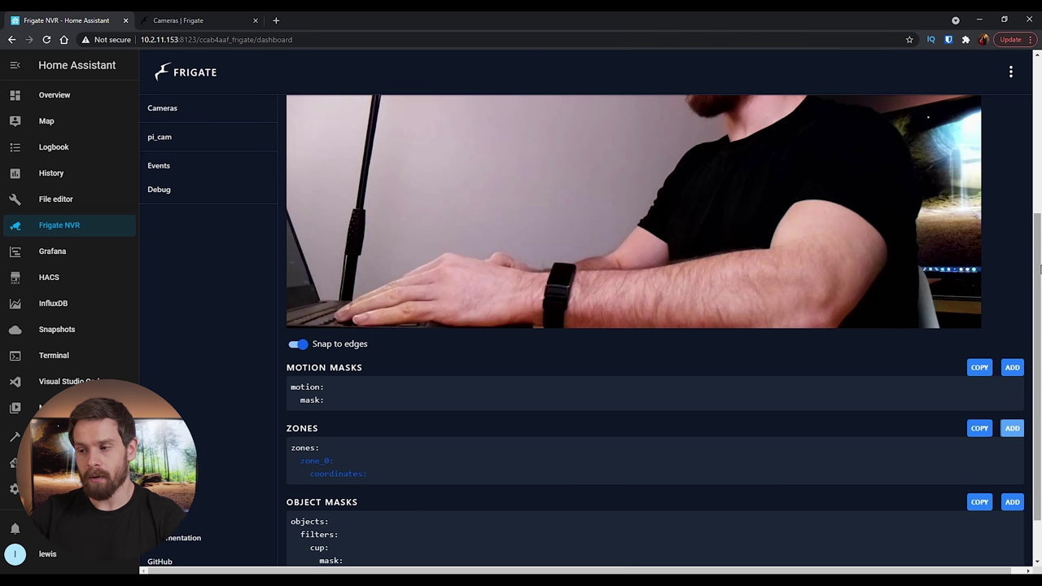
pyautogui.scroll(3, 1040, 269)
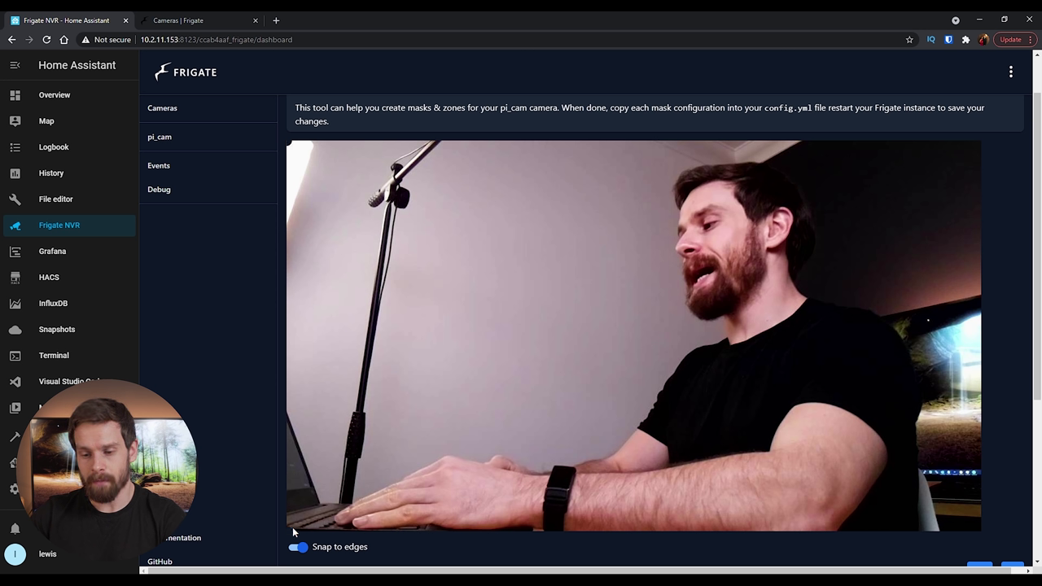
pyautogui.click(620, 531)
pyautogui.scroll(-2, 1017, 293)
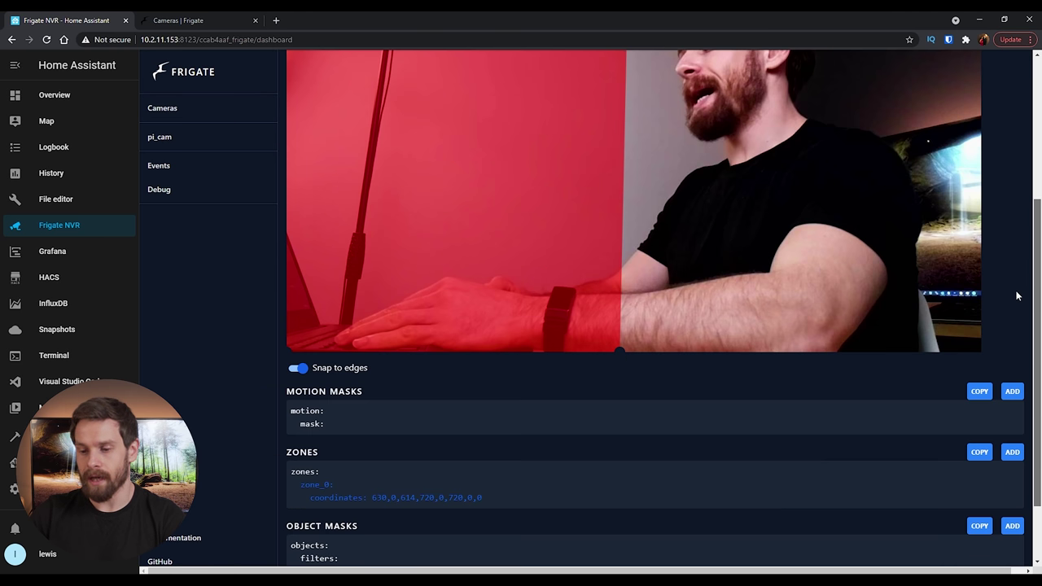
# - Add a second zone and draw it over the person's half of the frame with coordinates 651,0,632,720,1280,720,1280,0,1280,0
pyautogui.scroll(-1, 1018, 295)
pyautogui.moveTo(1015, 407)
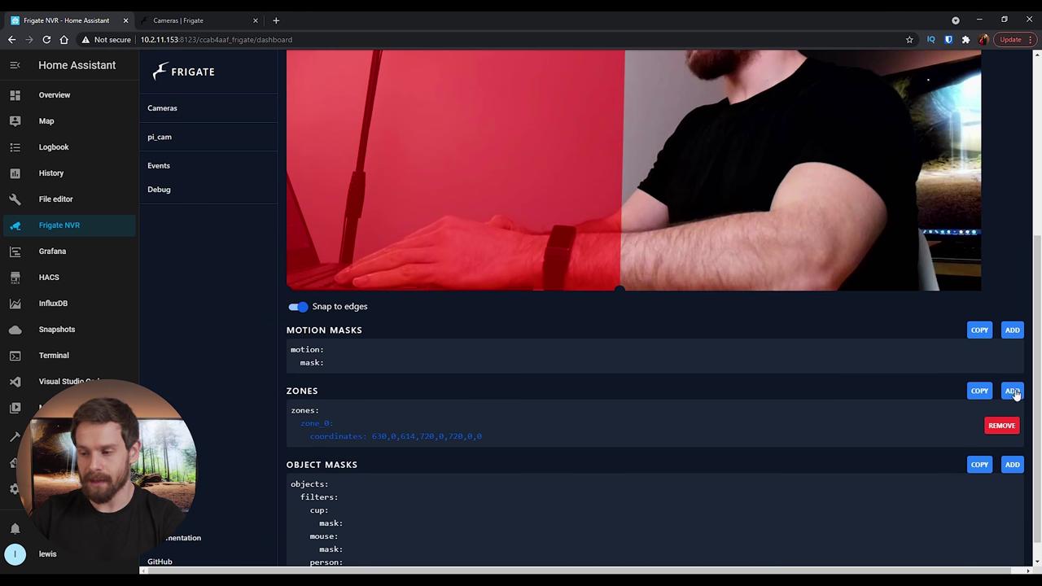
pyautogui.click(1013, 392)
pyautogui.moveTo(1039, 395); pyautogui.dragTo(1006, 218)
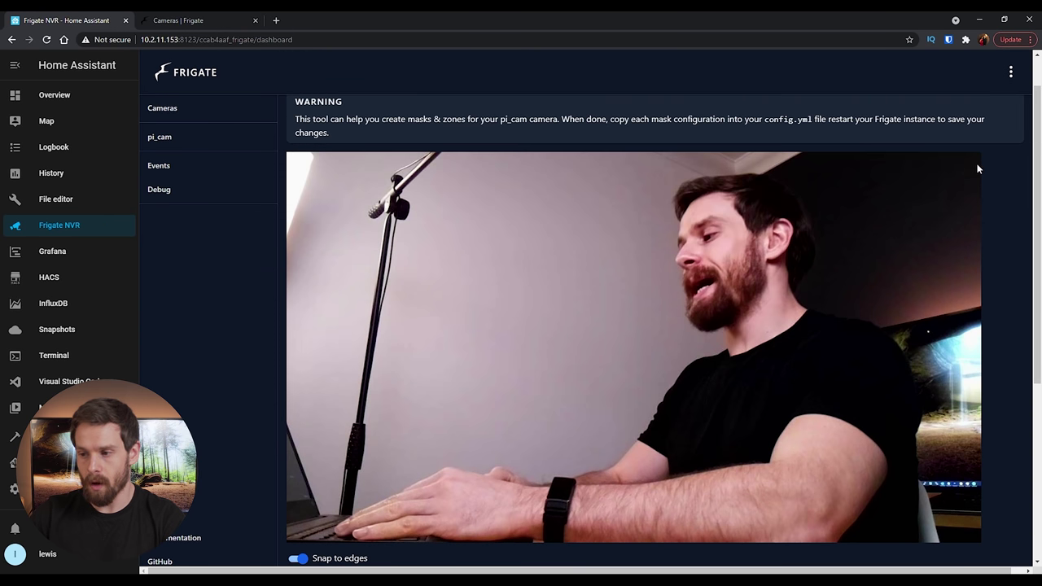
pyautogui.scroll(1, 1009, 289)
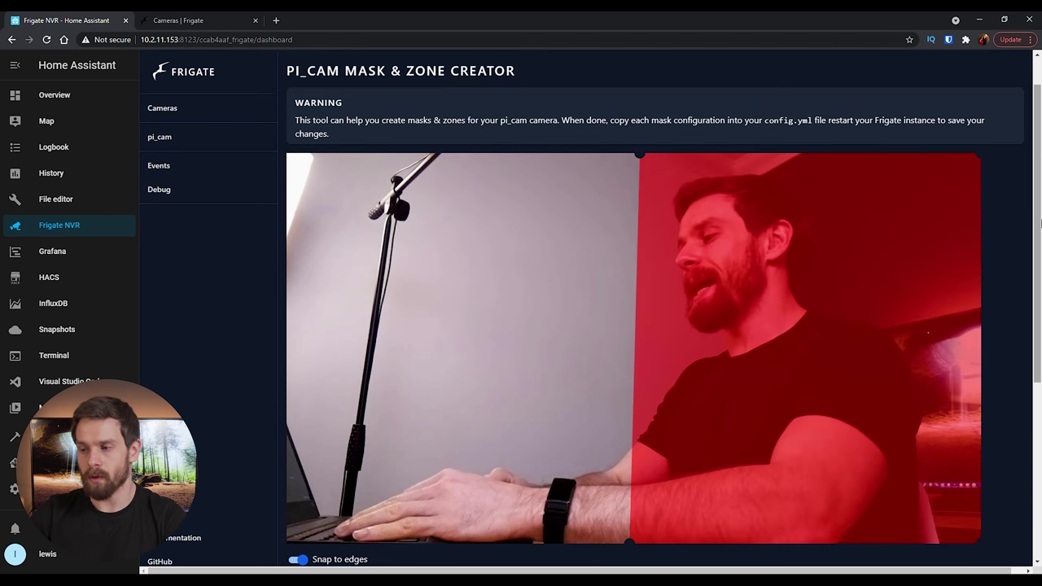
# - Copy the configuration of both zones and paste it in place of the motion block under pi_cam in frigate.yml
pyautogui.moveTo(1040, 222); pyautogui.dragTo(1024, 421)
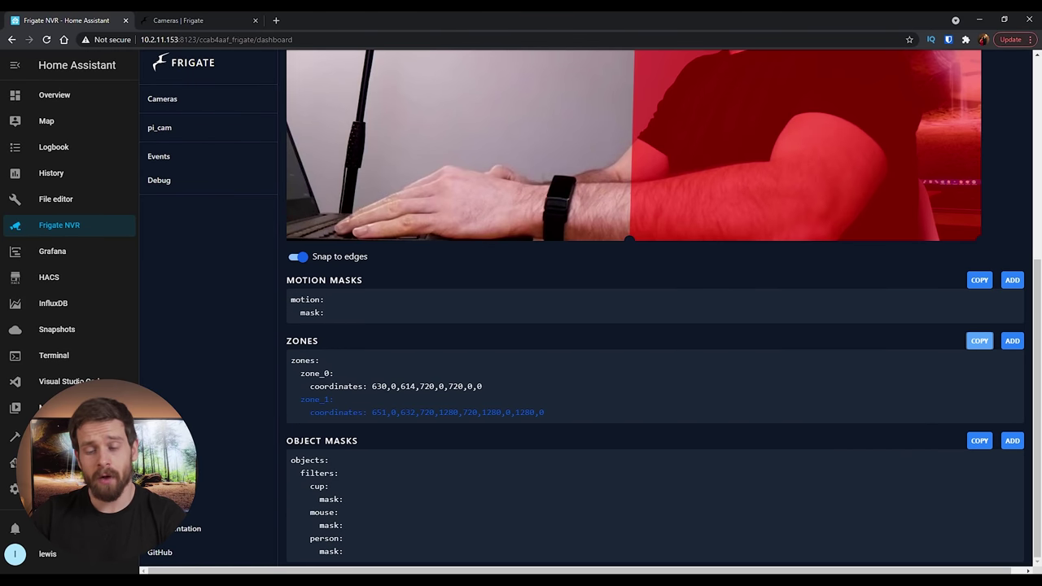
pyautogui.click(66, 381)
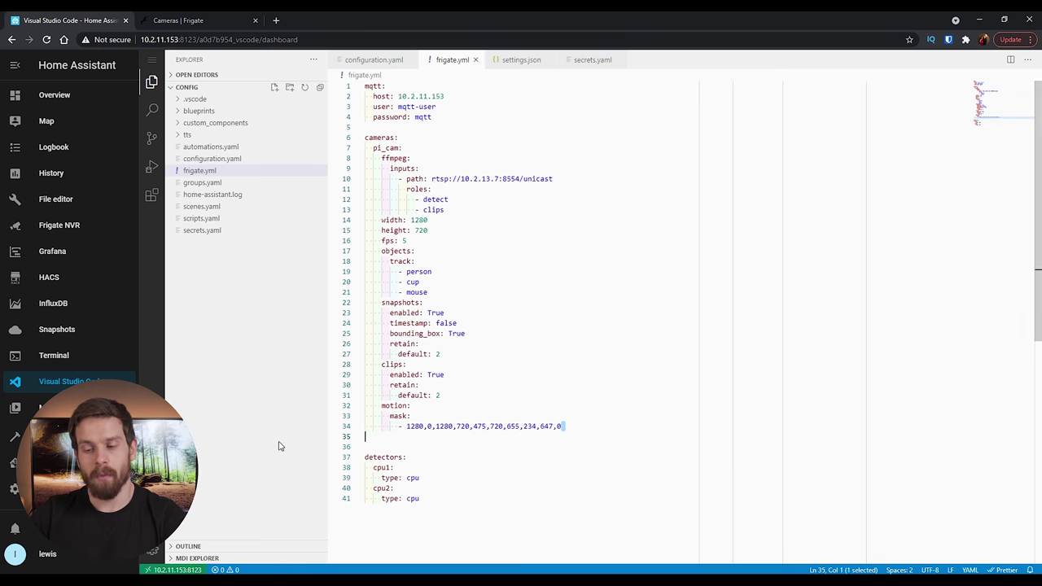
pyautogui.moveTo(562, 426); pyautogui.dragTo(310, 415)
pyautogui.press('BackSpace')
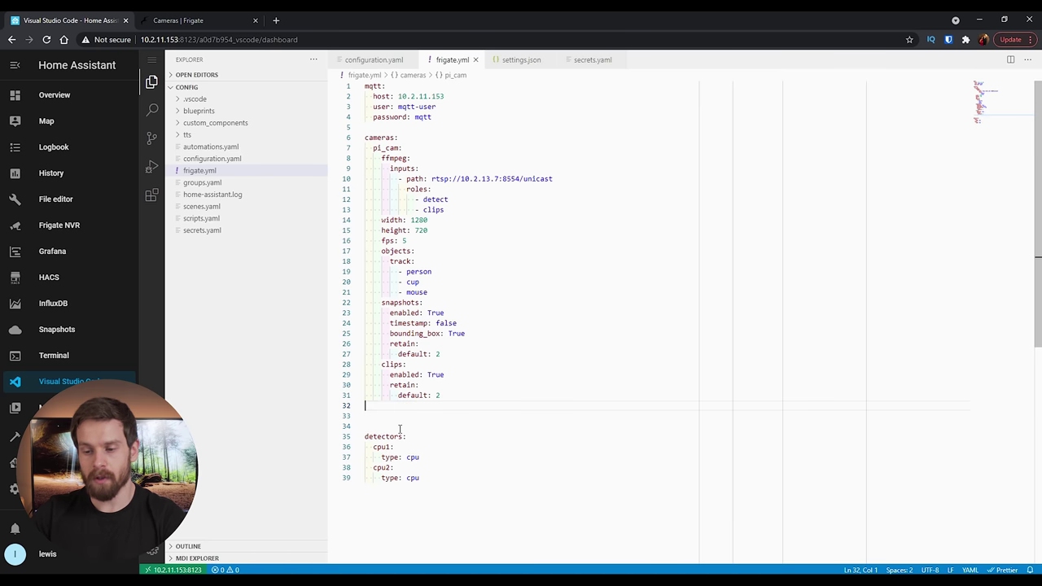
pyautogui.write('zones:           zone_0:             coordinates: 630,0,614,720,0,720,0,0           zone_1:             coordinates: 651,0,632,720,1280,720,1280,0,1280,0')
# - Reduce the indentation of the zone_0 and zone_1 lines and their coordinates under zones in frigate.yml
pyautogui.click(399, 407)
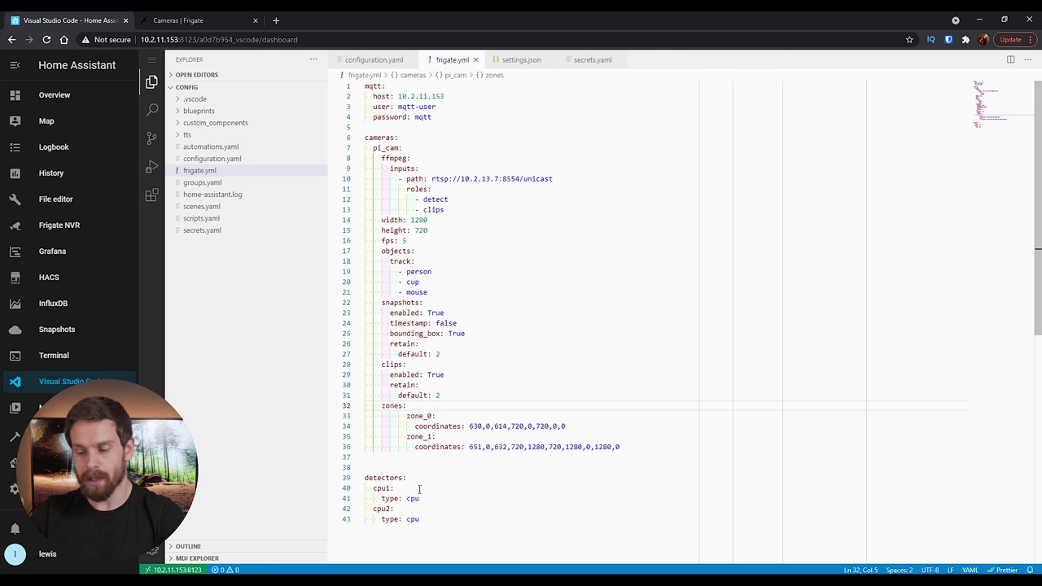
pyautogui.press('Down')
pyautogui.press('Delete')
pyautogui.press('Delete')
pyautogui.press('Delete')
pyautogui.press('Delete')
pyautogui.press('Down')
pyautogui.press('Delete')
pyautogui.press('Delete')
pyautogui.press('Delete')
pyautogui.press('Delete')
pyautogui.press('Down')
pyautogui.press('Delete')
pyautogui.press('Delete')
pyautogui.press('Delete')
pyautogui.press('Down')
pyautogui.press('Delete')
pyautogui.press('Delete')
pyautogui.press('Delete')
pyautogui.press('Delete')
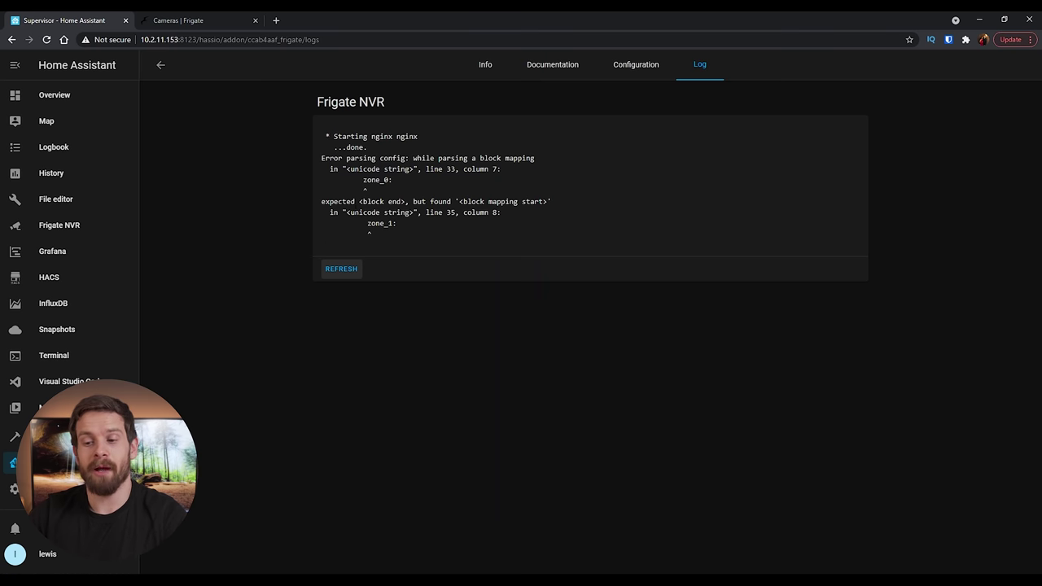
# - Return to frigate.yml and correct the indentation of zone_1 and its coordinates to align with zone_0
pyautogui.click(16, 381)
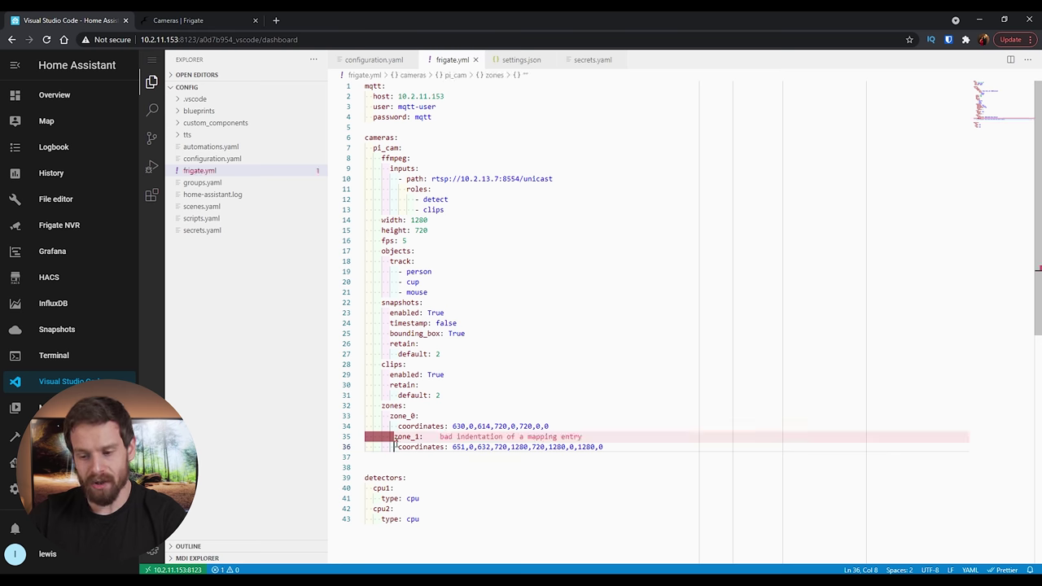
pyautogui.moveTo(394, 447); pyautogui.dragTo(393, 436)
pyautogui.click(394, 436)
pyautogui.press('BackSpace')
pyautogui.press('Down')
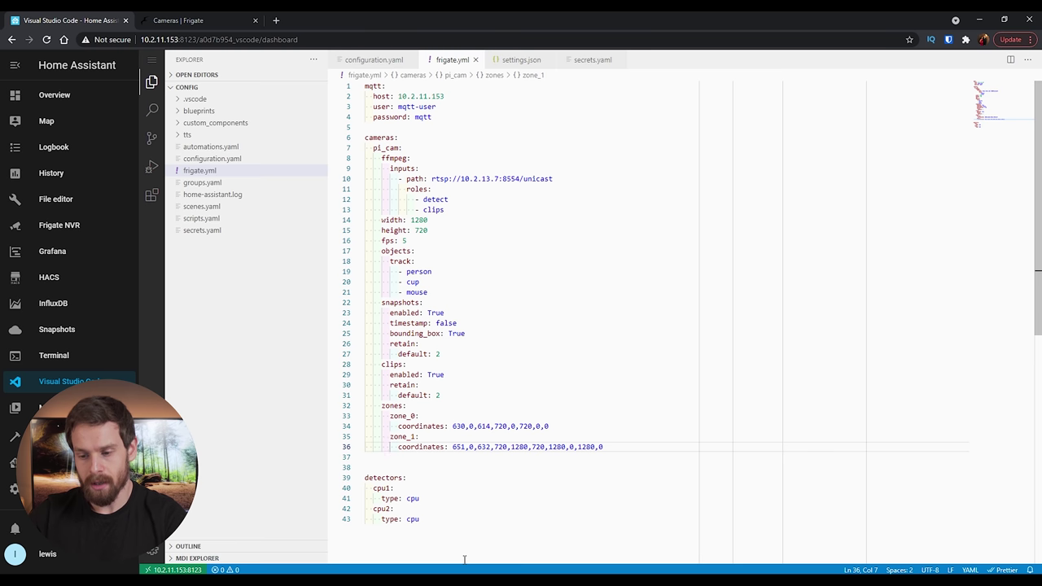
# - Open the Frigate NVR add-on from Supervisor and check its log
pyautogui.click(14, 463)
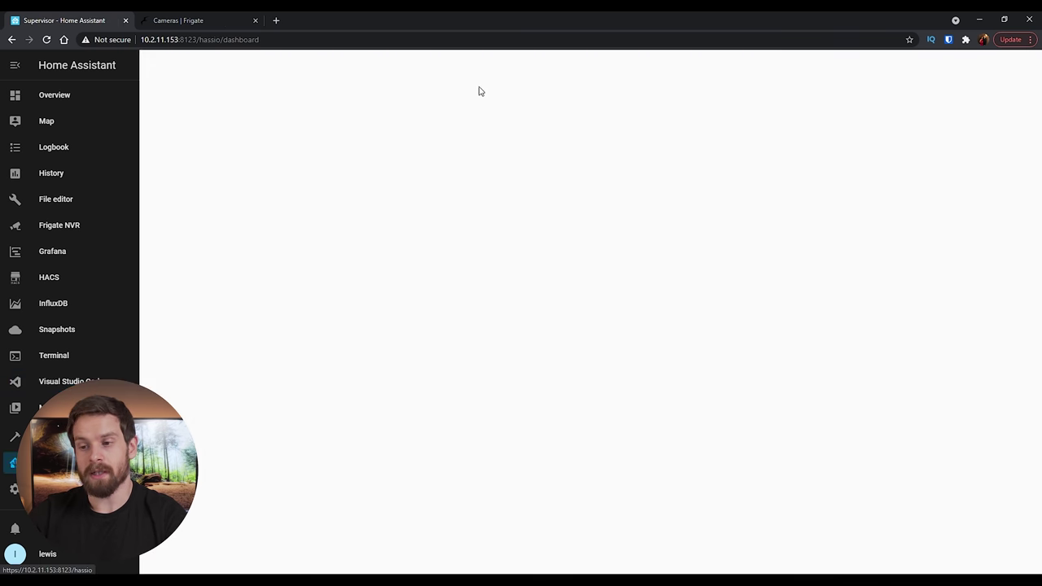
pyautogui.click(654, 118)
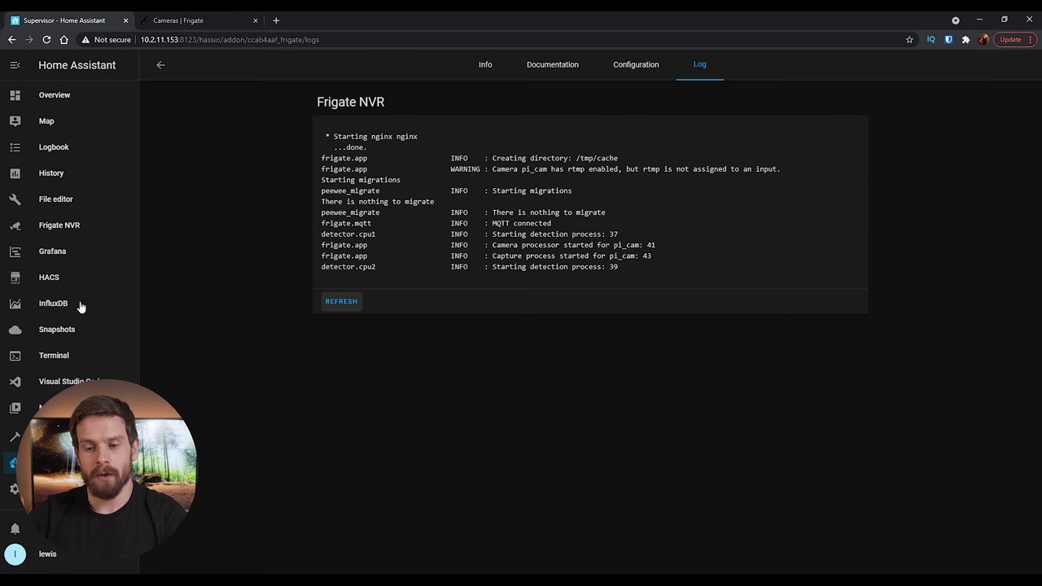
# - Open the pi_cam view in Frigate NVR and enable the Zones overlay in its options
pyautogui.click(59, 228)
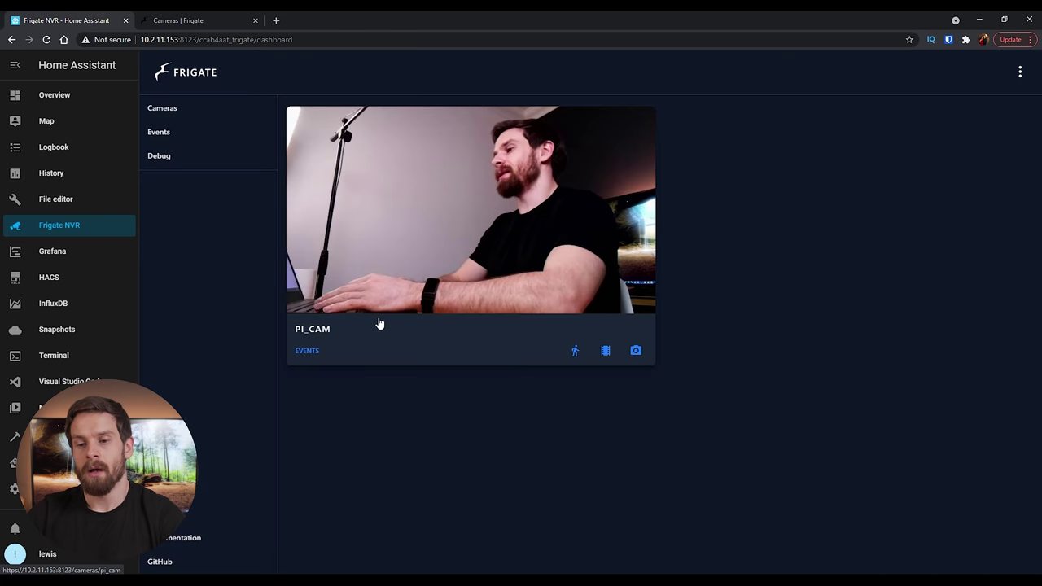
pyautogui.click(513, 235)
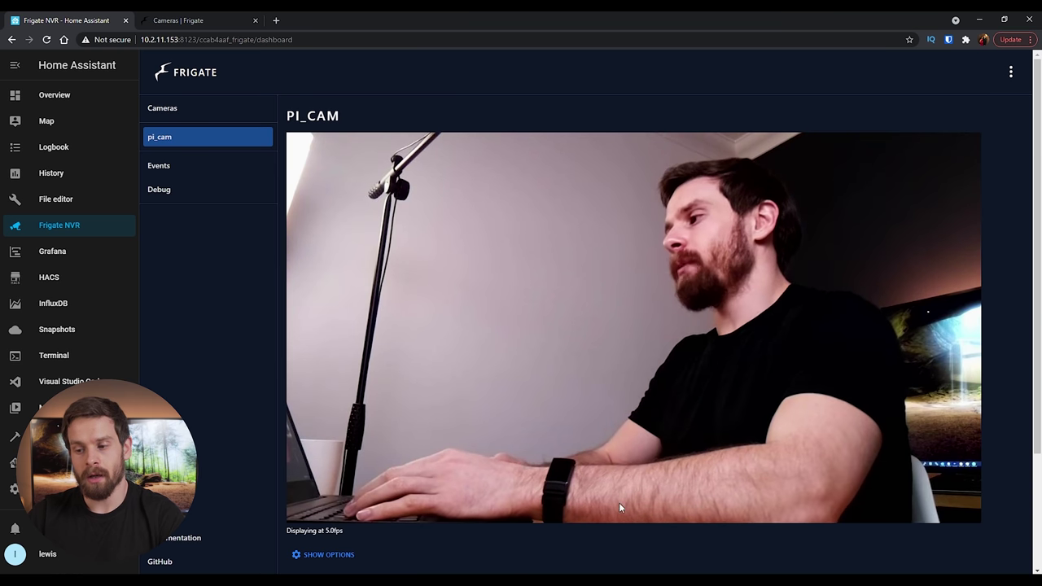
pyautogui.scroll(-1, 648, 319)
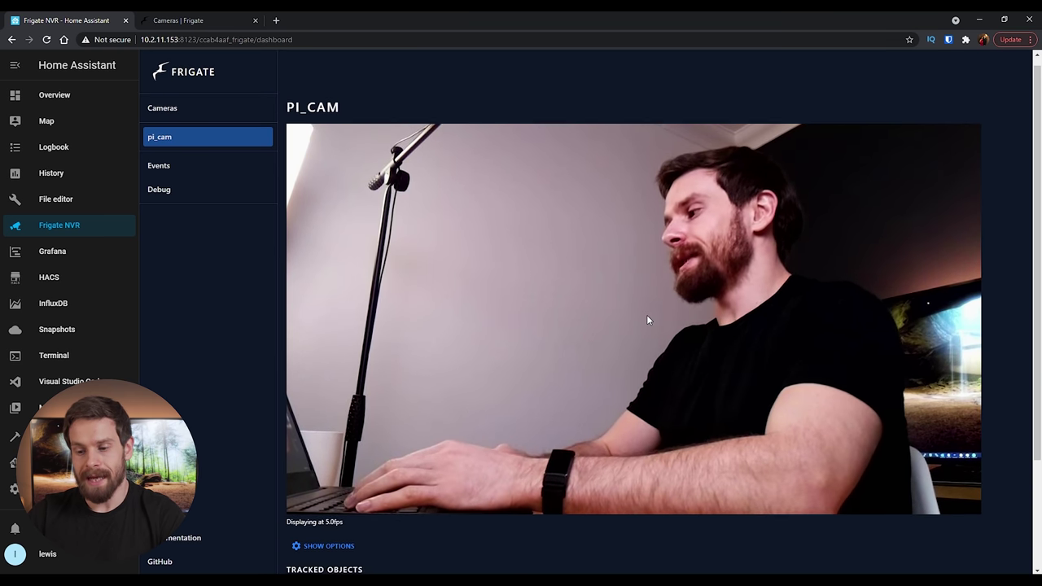
pyautogui.click(315, 557)
pyautogui.scroll(-2, 575, 503)
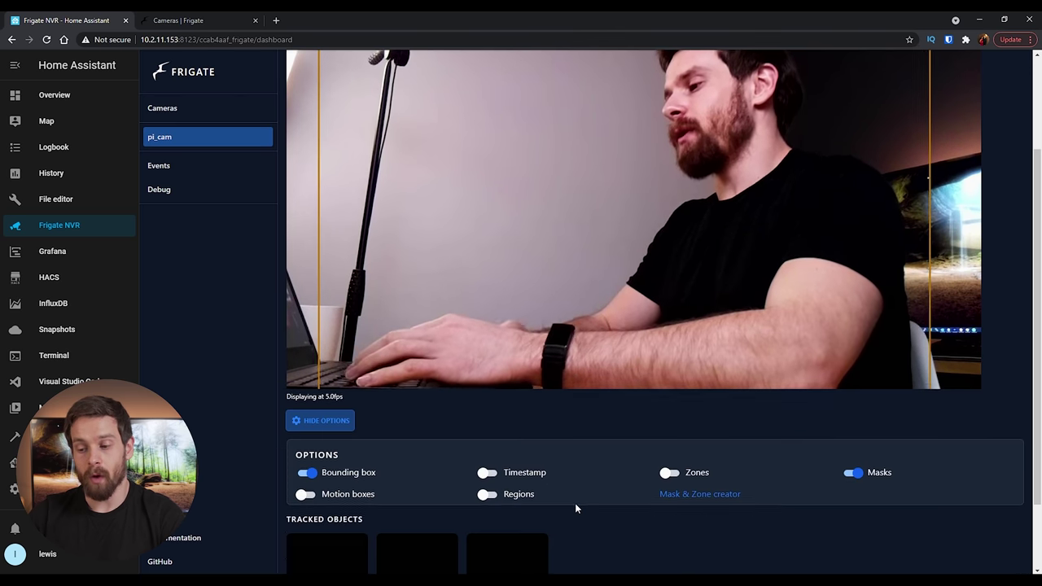
pyautogui.click(665, 474)
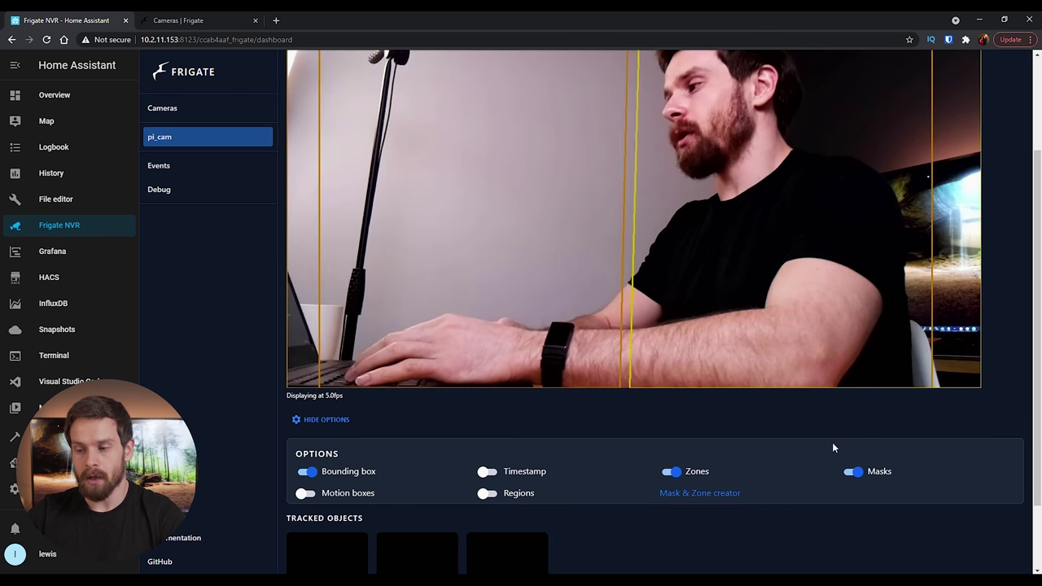
# - Examine the zone outlines on the pi_cam image and open the tracked Person object
pyautogui.scroll(2, 832, 444)
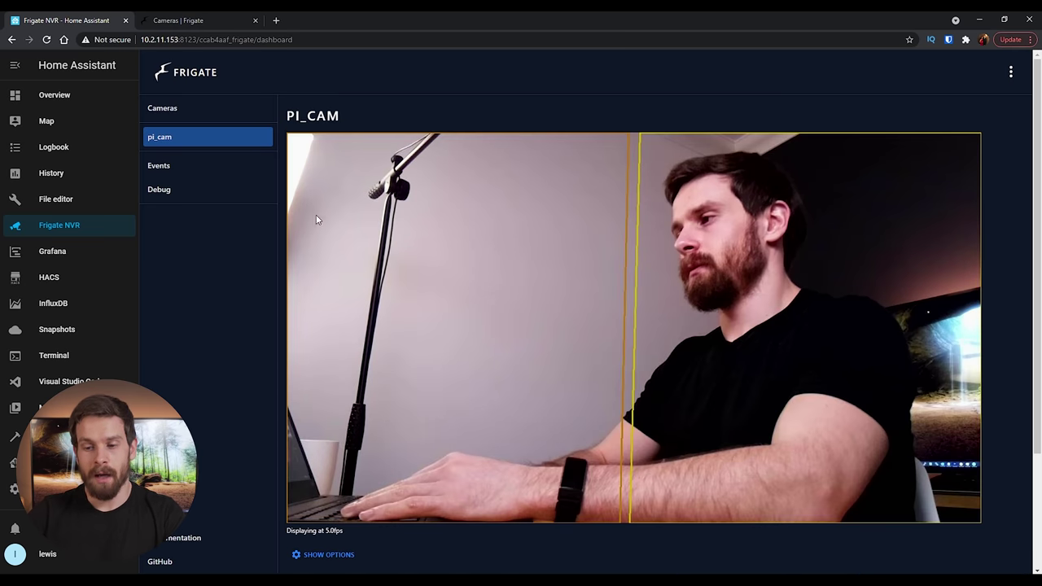
pyautogui.scroll(-2, 450, 358)
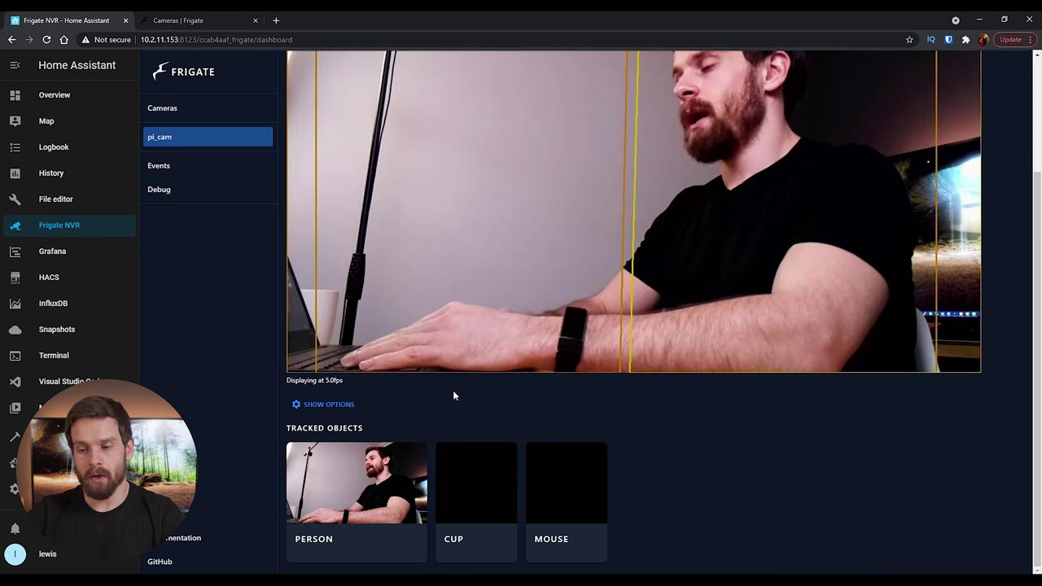
pyautogui.click(365, 487)
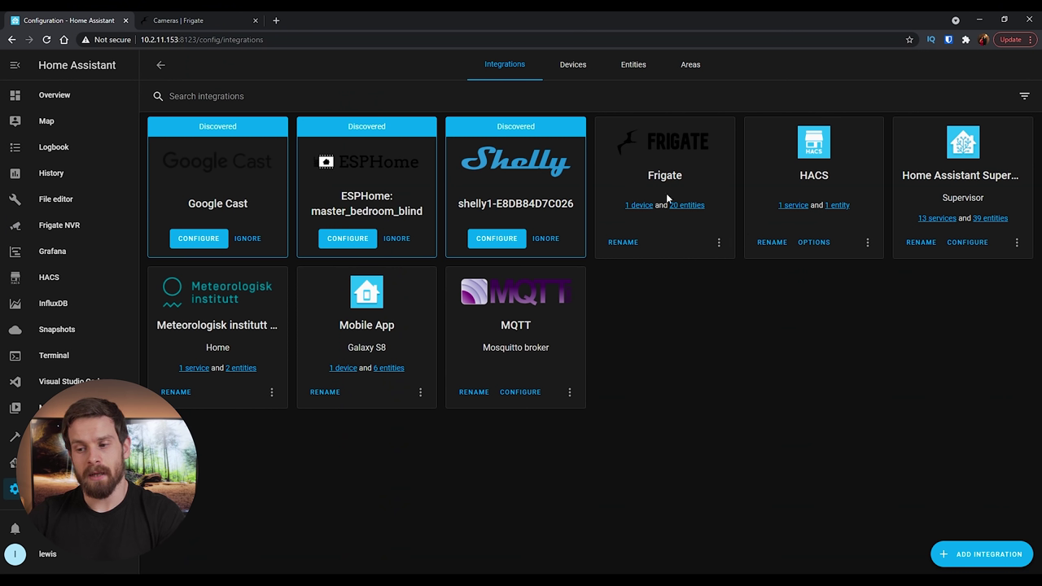
# - Reload the Frigate integration in Home Assistant's configuration
pyautogui.click(718, 243)
pyautogui.click(739, 335)
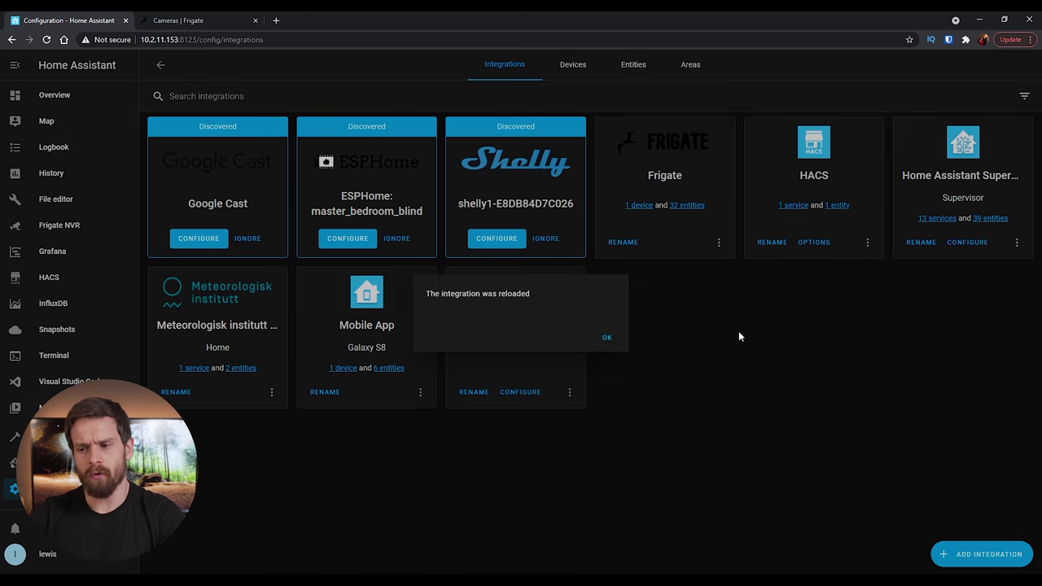
pyautogui.click(607, 337)
# - Open the Frigate device and review its entities, including the Zone 0 and Zone 1 object counts and motion sensors
pyautogui.click(640, 207)
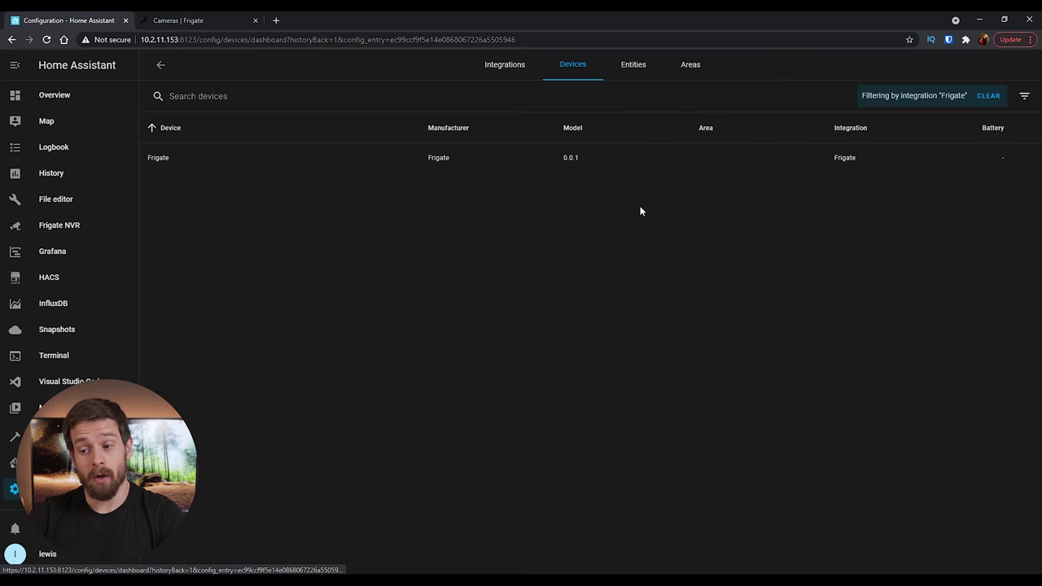
pyautogui.click(407, 158)
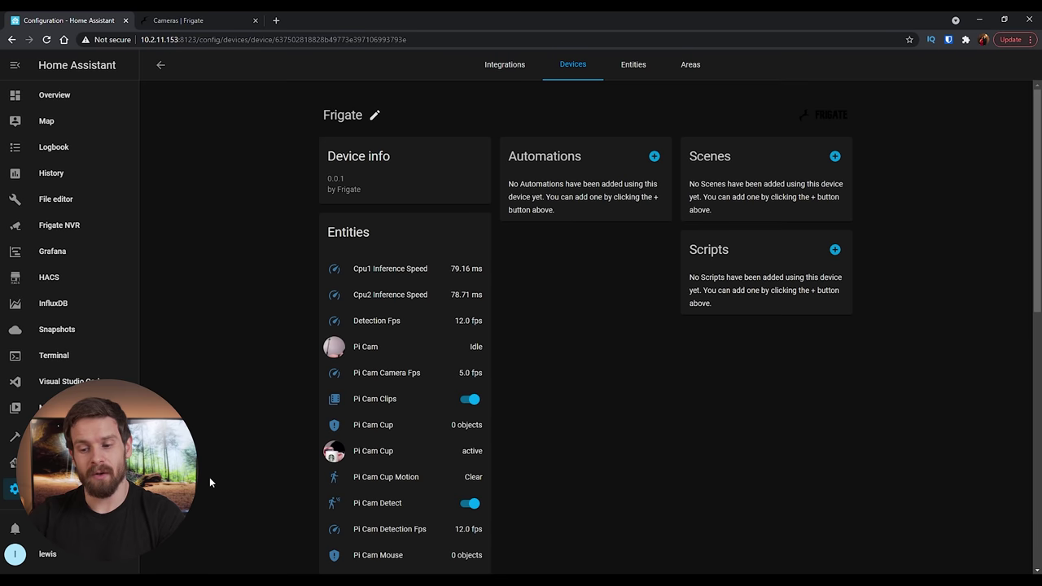
pyautogui.scroll(-5, 211, 477)
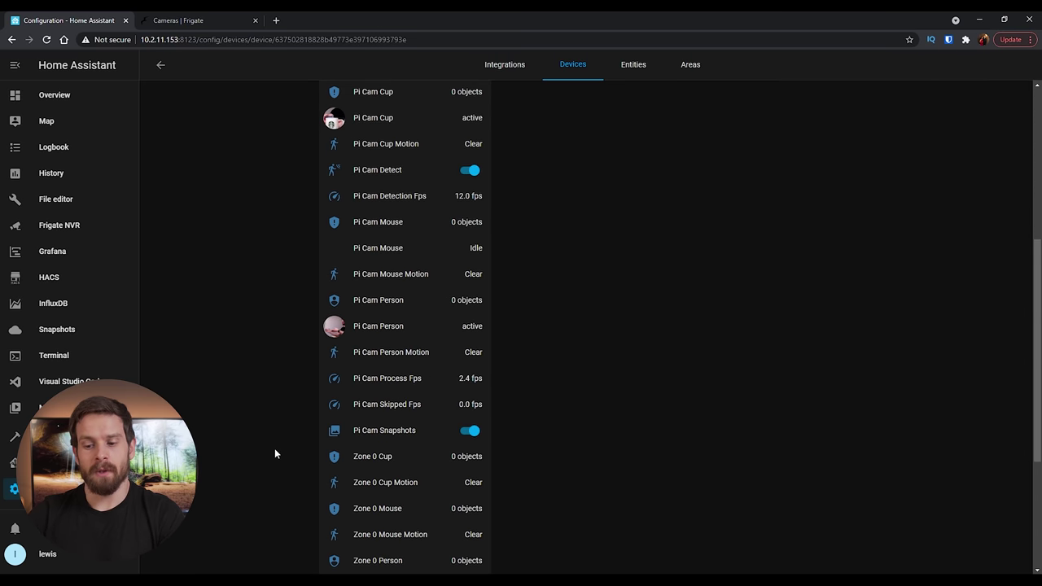
pyautogui.scroll(-3, 275, 454)
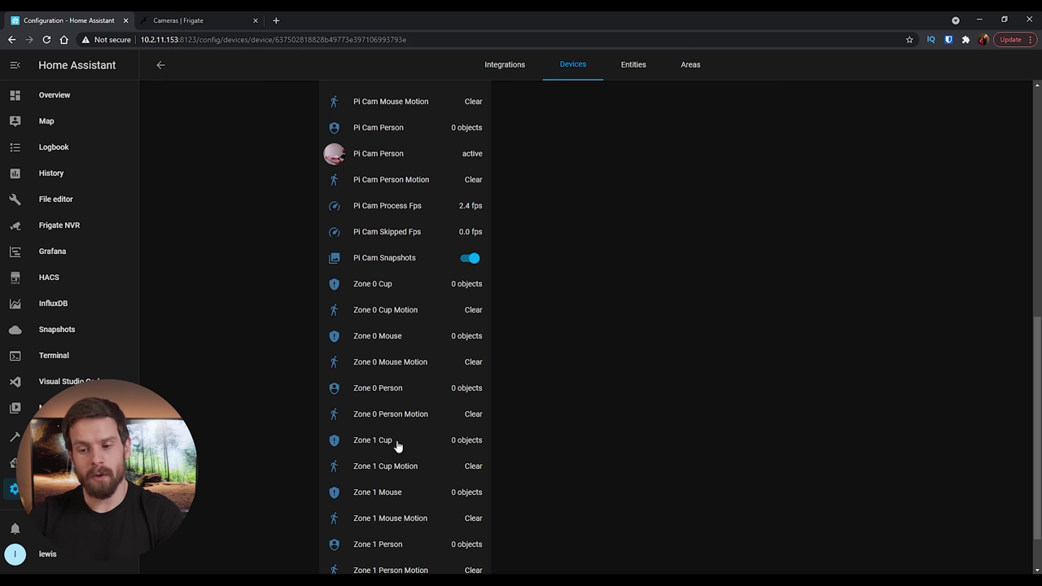
pyautogui.scroll(-1, 435, 481)
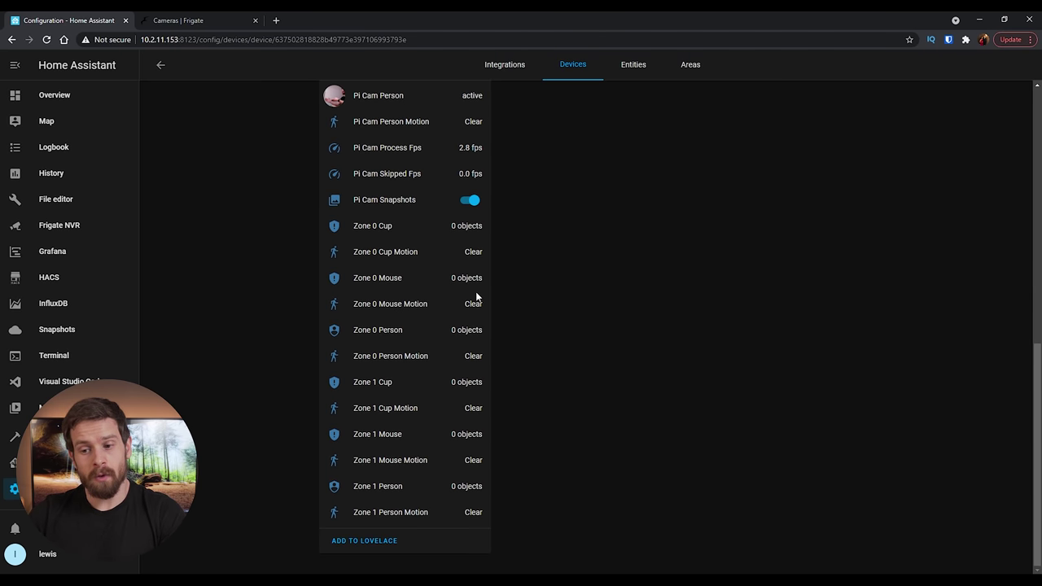
pyautogui.scroll(3, 524, 247)
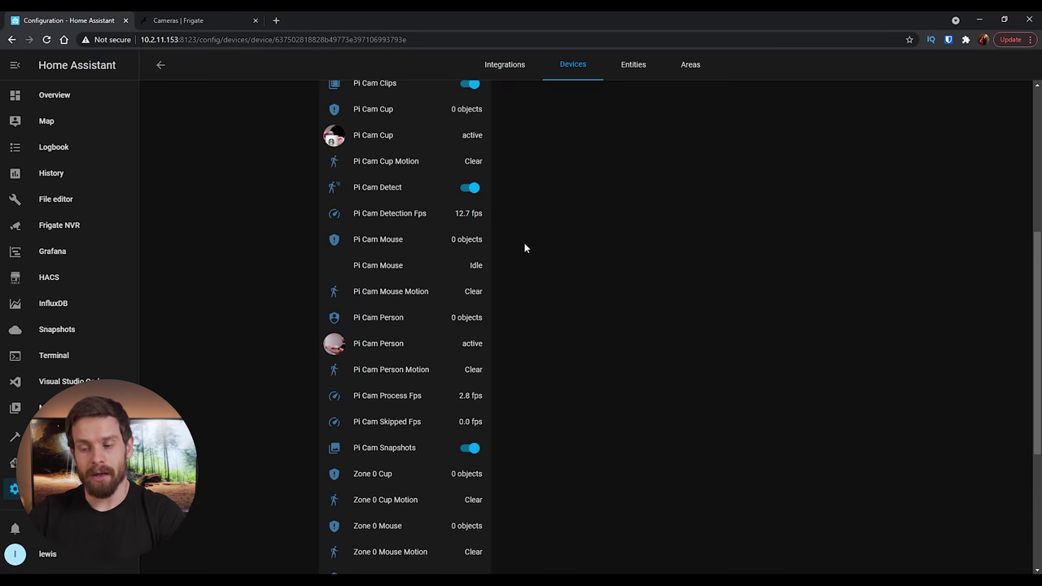
pyautogui.scroll(1, 525, 247)
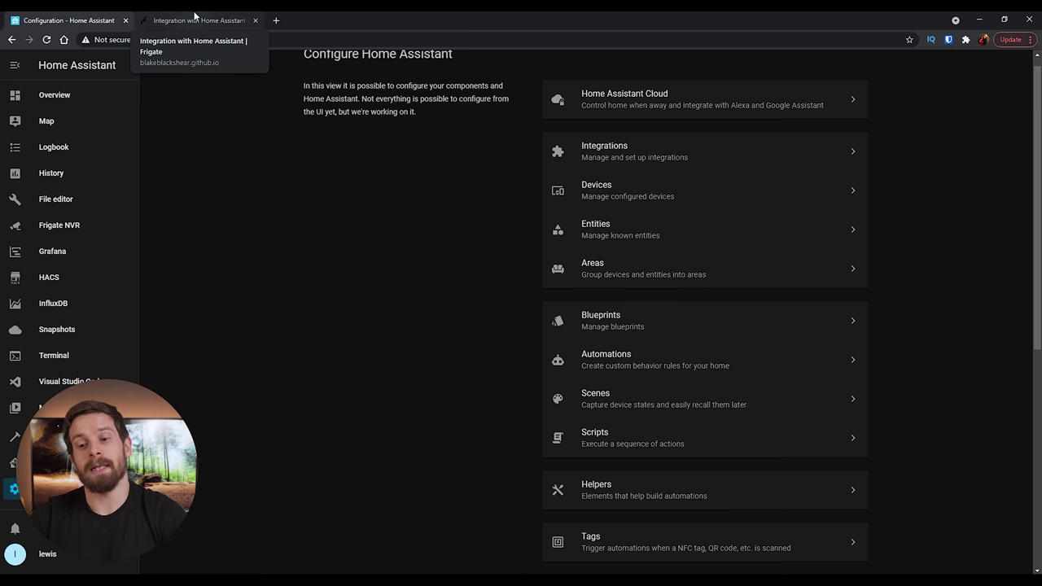
# - Switch to the Frigate documentation and review the notification API and automation examples for Home Assistant
pyautogui.click(145, 18)
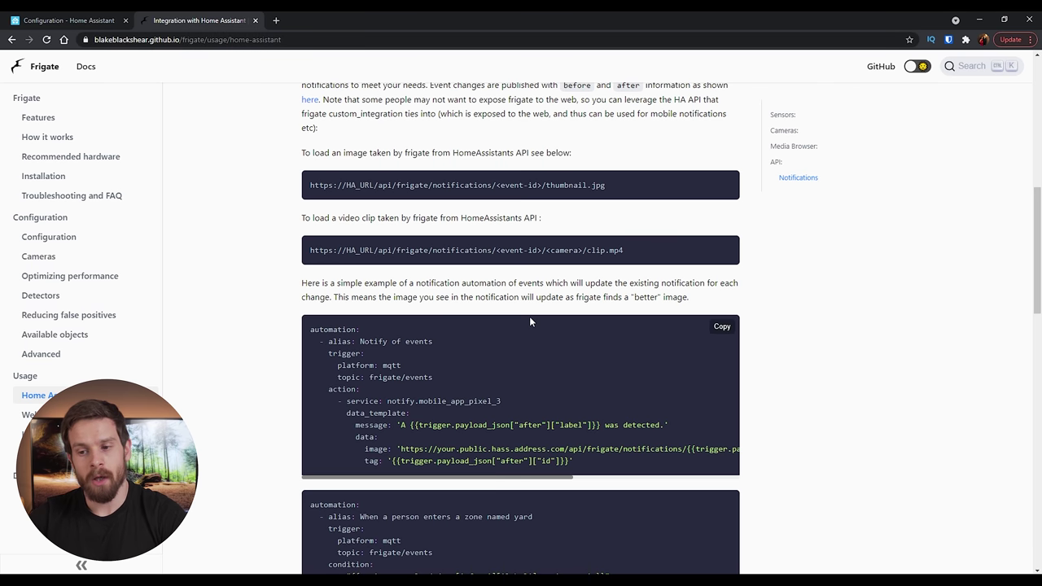
pyautogui.scroll(2, 530, 316)
pyautogui.scroll(1, 529, 316)
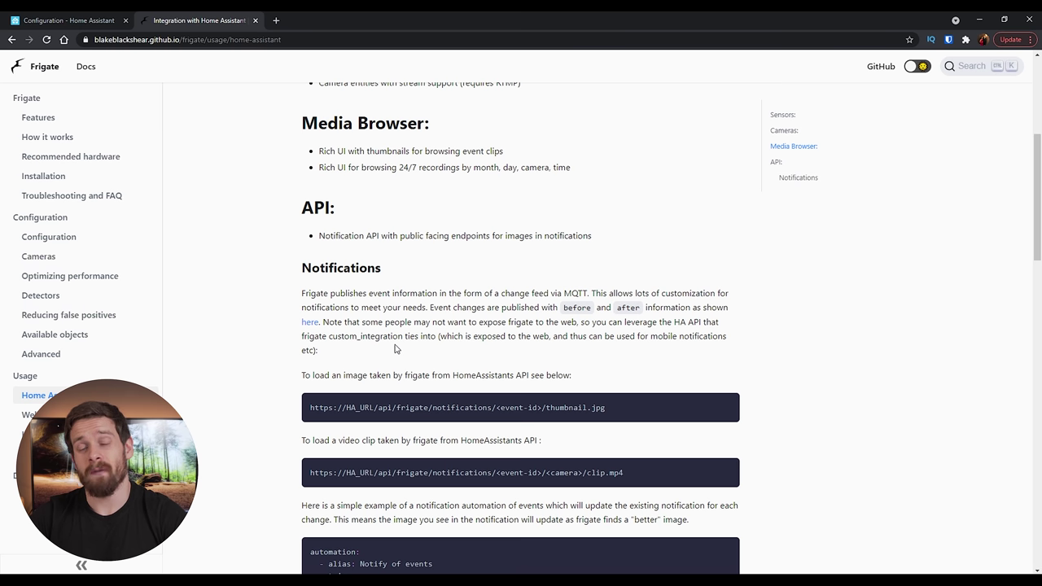
# - View the Configuration, Optimizing performance and Reducing false positives pages of the Frigate documentation
pyautogui.click(64, 241)
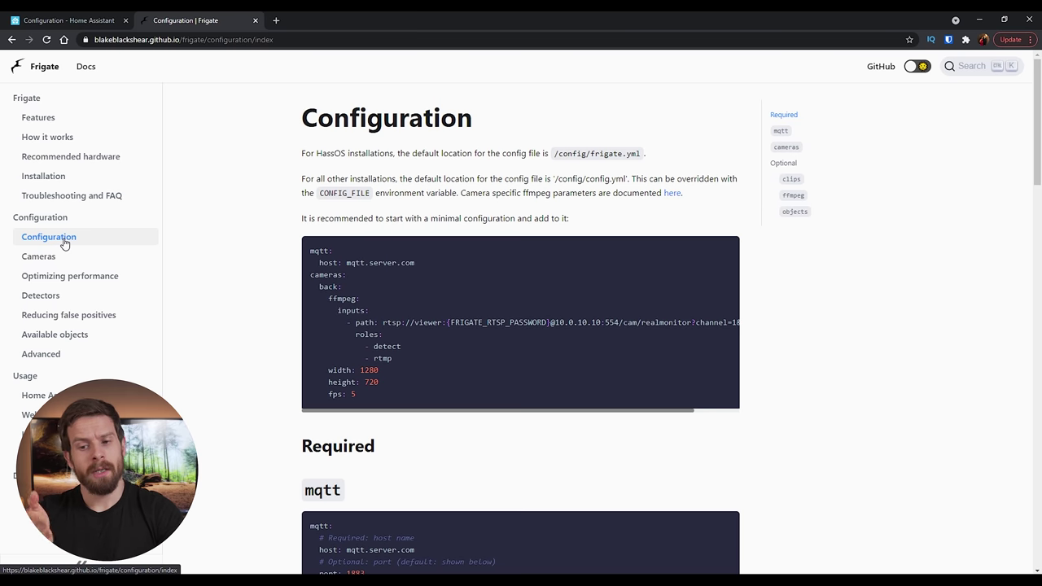
pyautogui.click(129, 278)
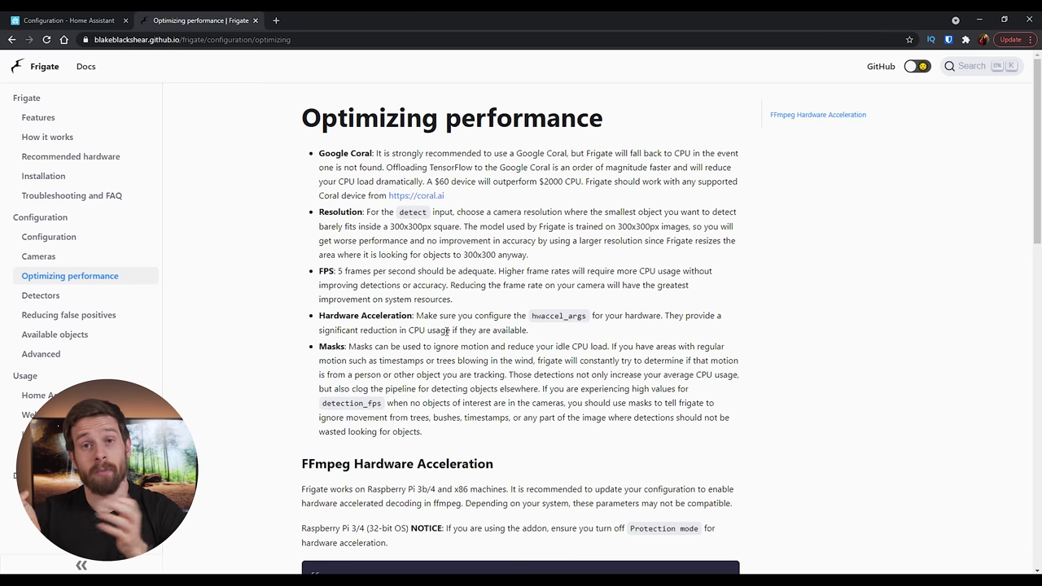
pyautogui.click(101, 318)
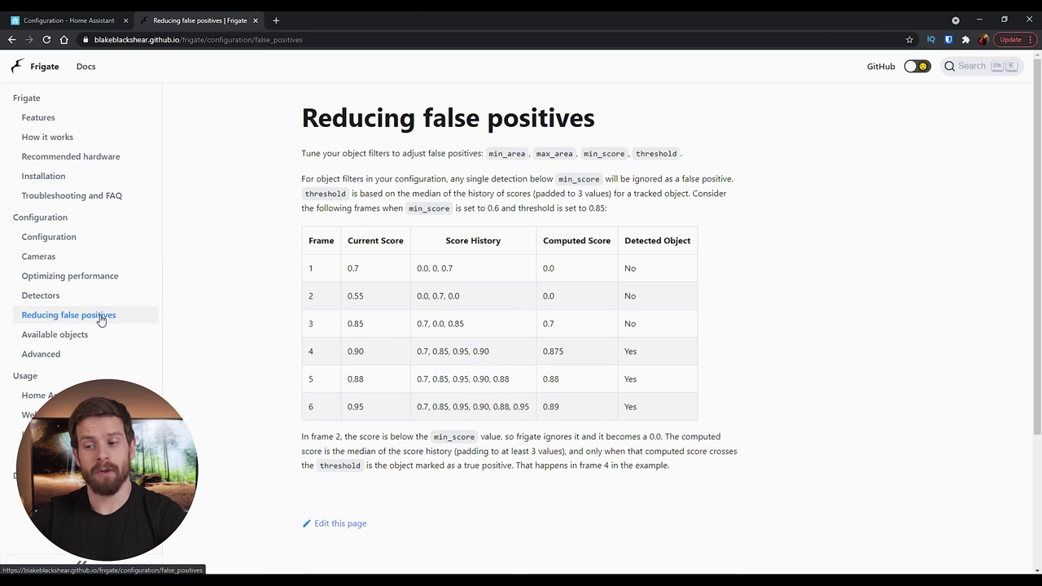